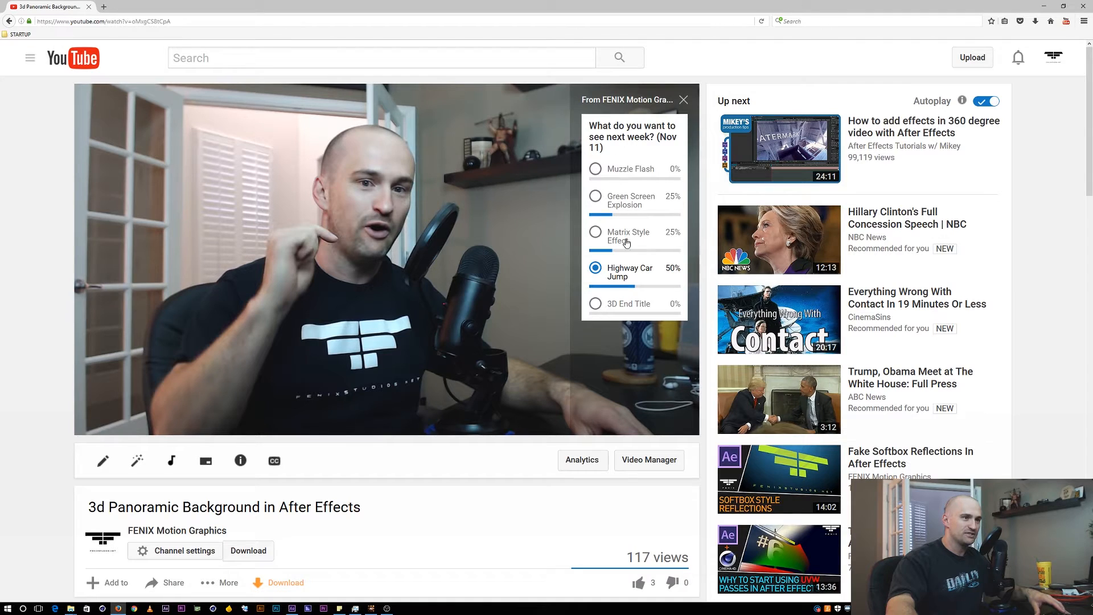
Dismiss the video's poll, leave the browser for After Effects, and preview the FINAL JUMP composition.
left_click(684, 100)
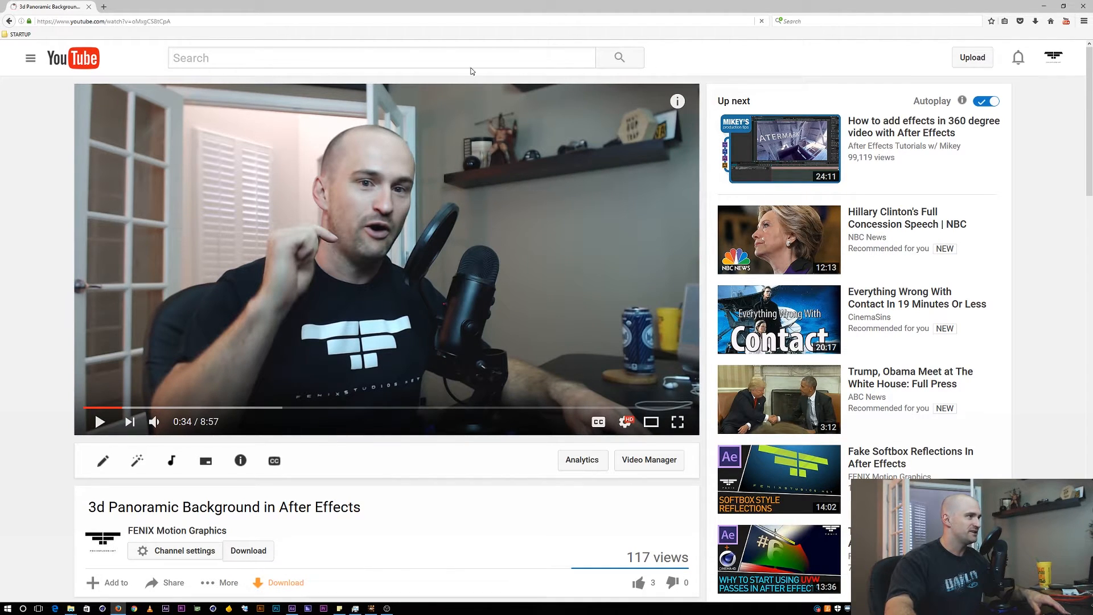
left_click(1046, 7)
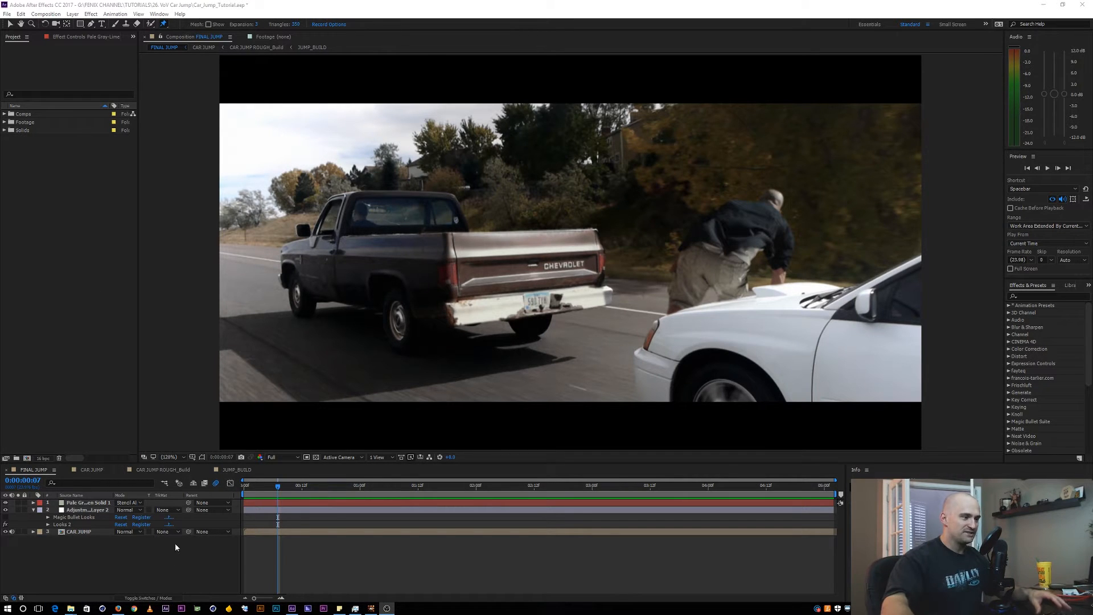
left_click(176, 574)
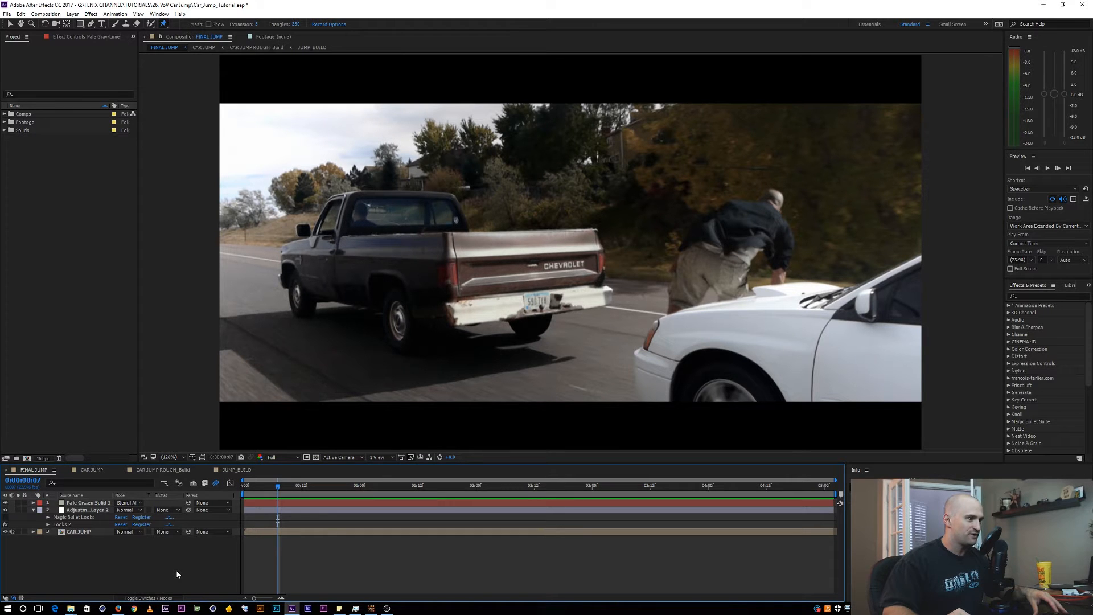
key("space")
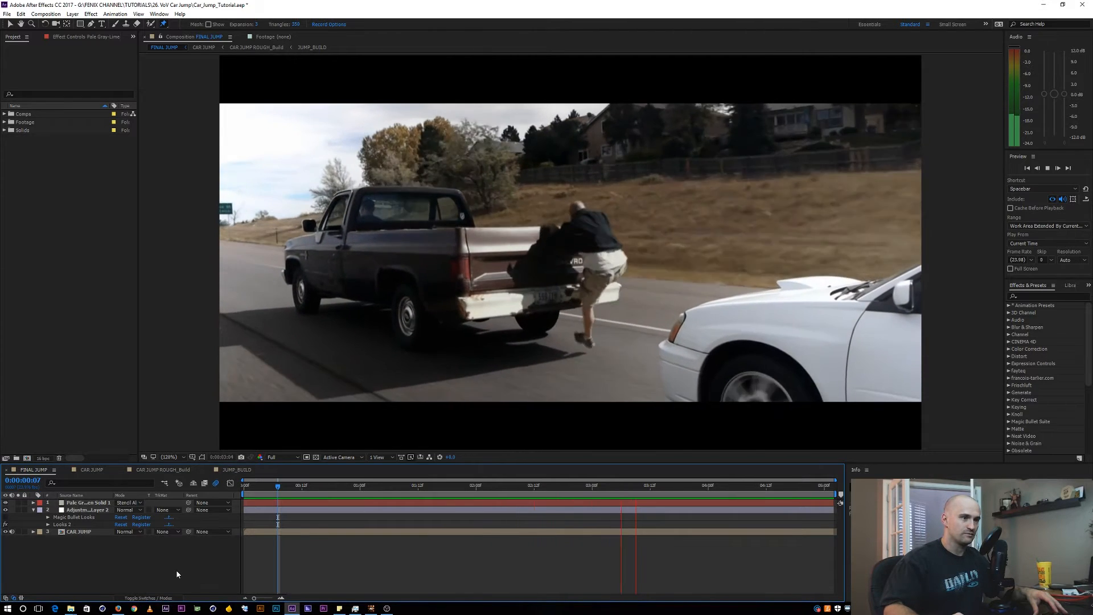
key("0")
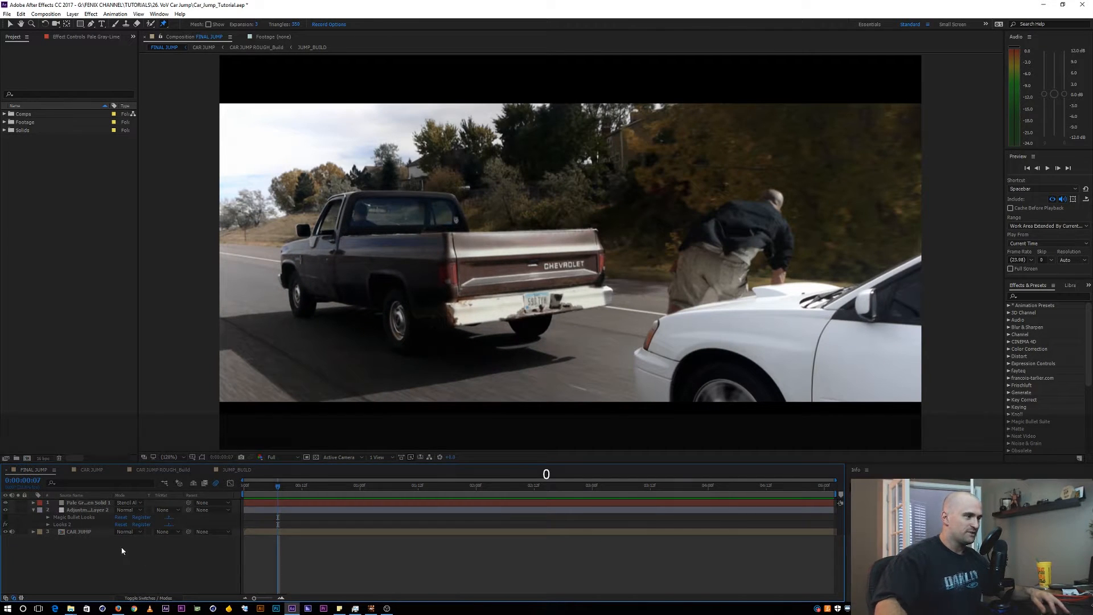
Open the nested CAR JUMP composition and its CAR JUMP ROUGH_Build precomp, collapsing the expanded Adjustment Layer 2 and AUDIO layer properties.
left_click(33, 509)
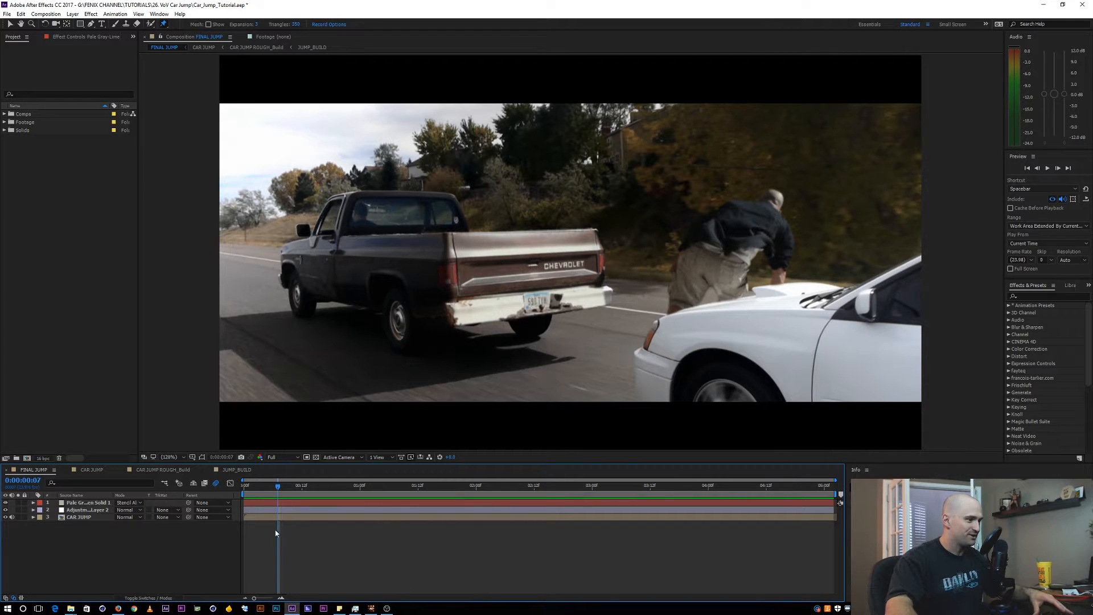
double_click(87, 517)
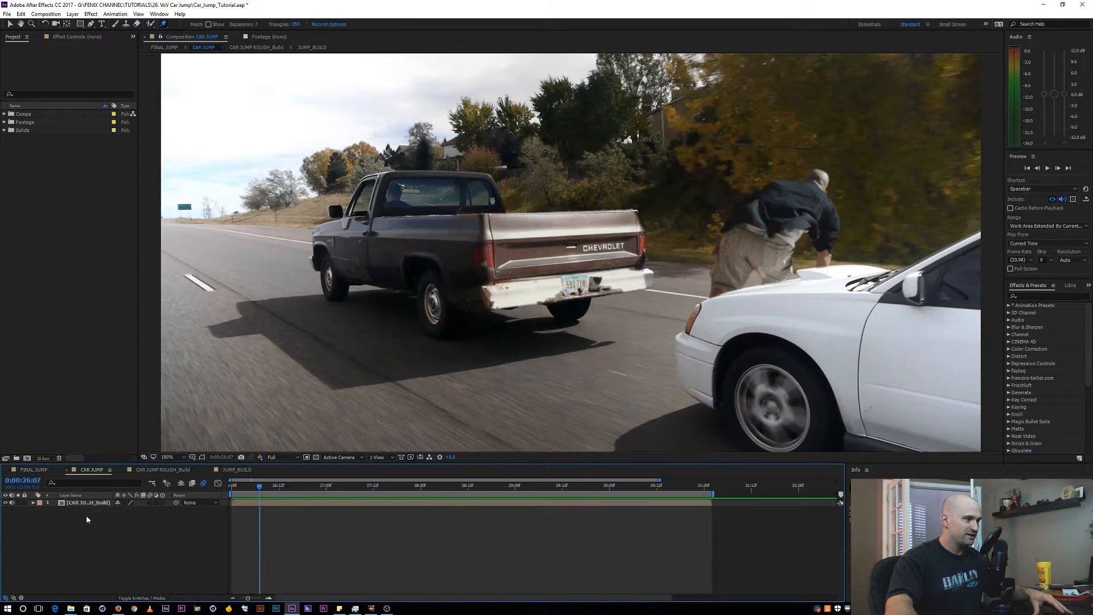
double_click(83, 503)
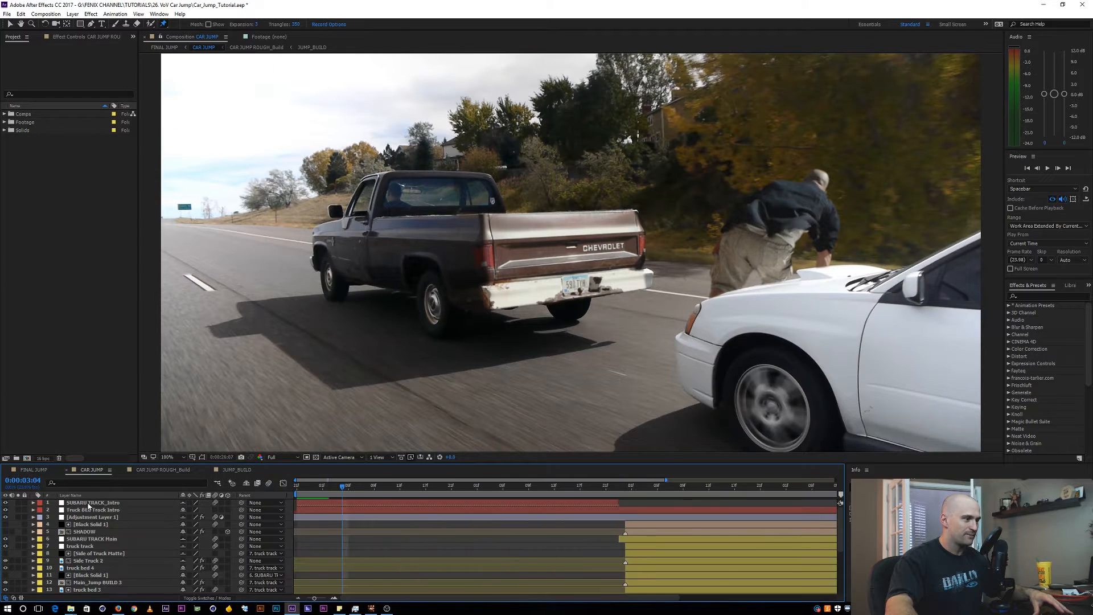
scroll(161, 545, "down", 4)
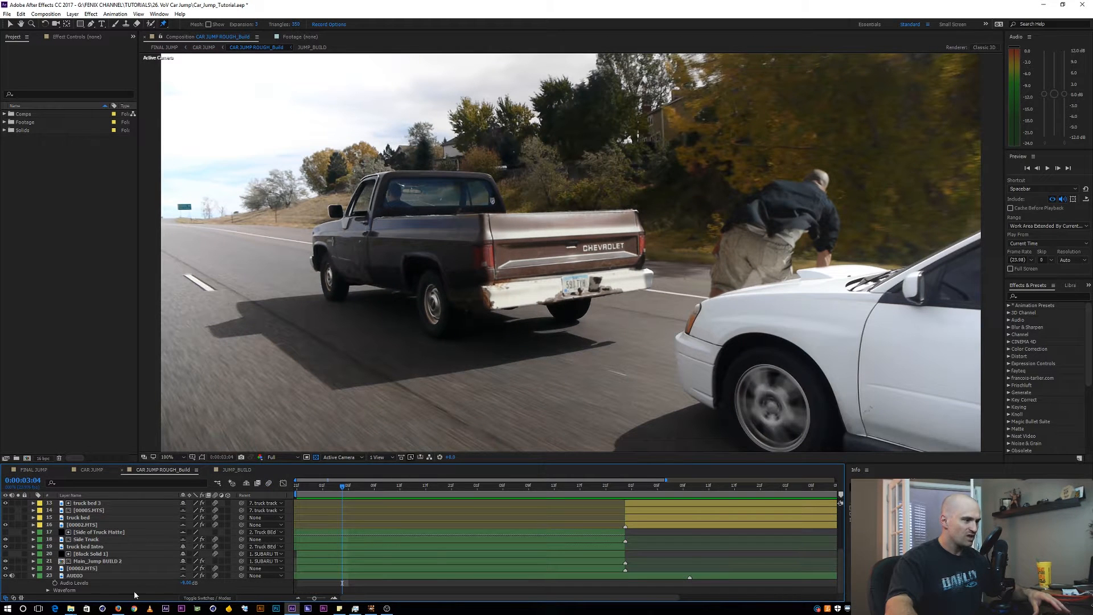
left_click(32, 575)
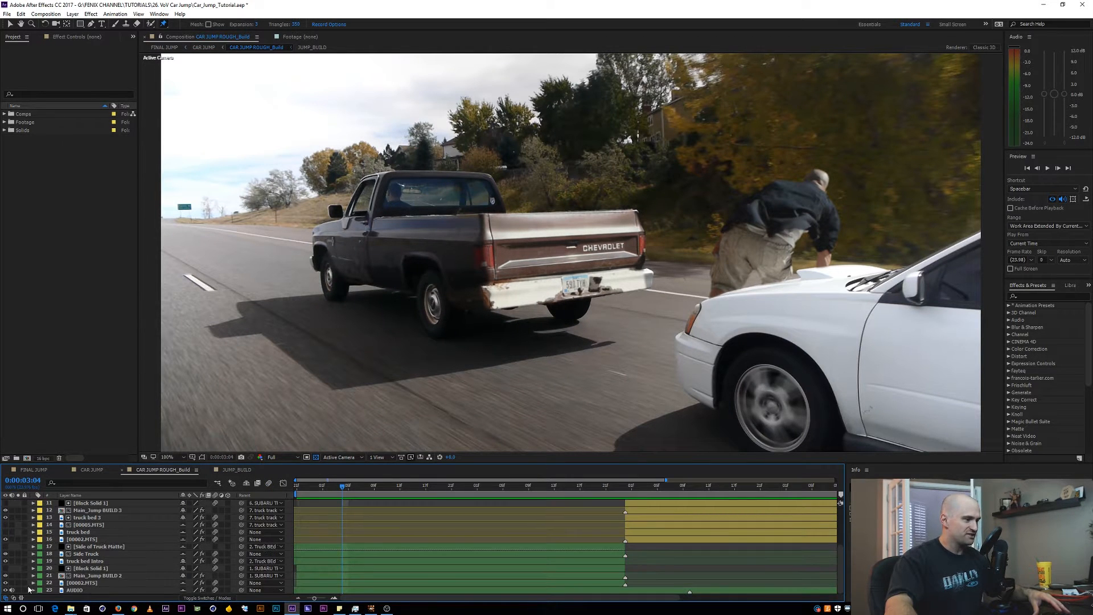
Open the 00002.MTS highway layer on its own and scrub through its footage.
double_click(76, 583)
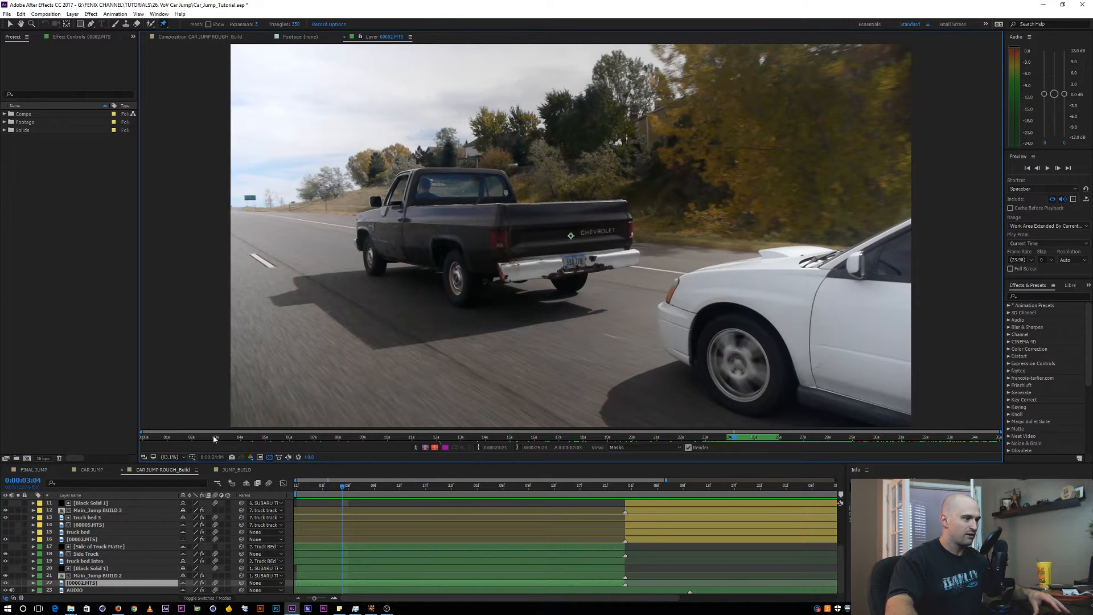
left_click_drag(214, 438, 745, 422)
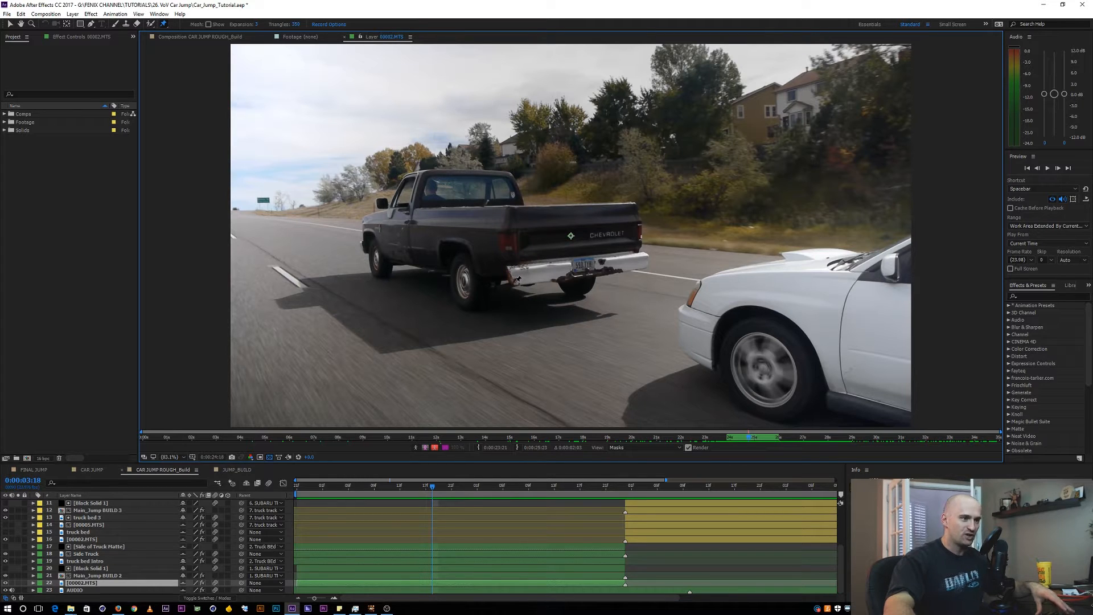
key("a")
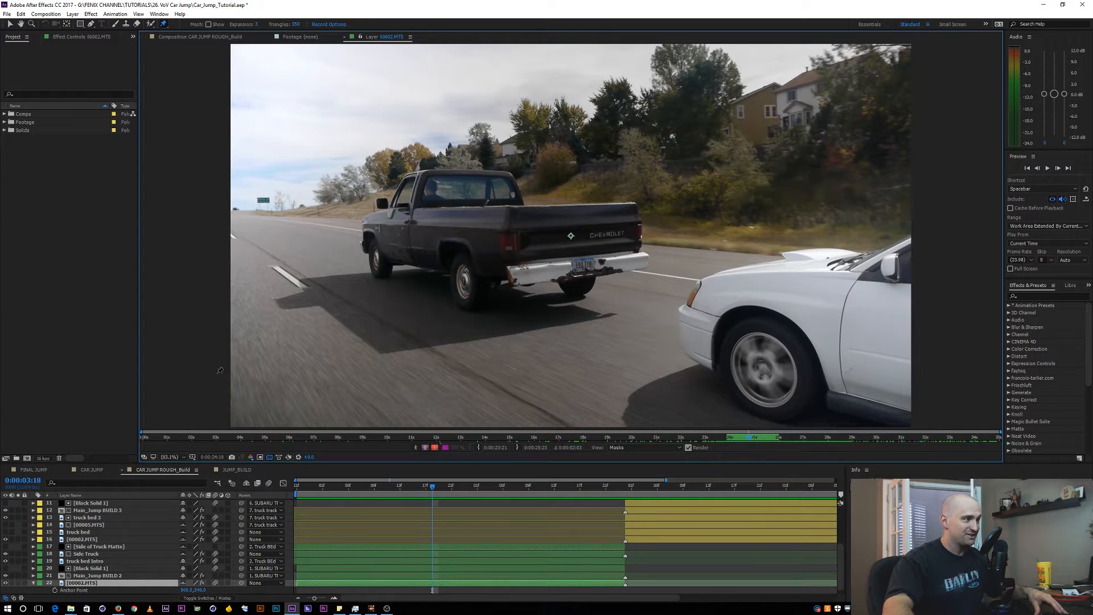
Open the 00005.MTS green-screen clip from the Footage folder's mts subfolder and examine it in an enlarged view.
left_click(4, 122)
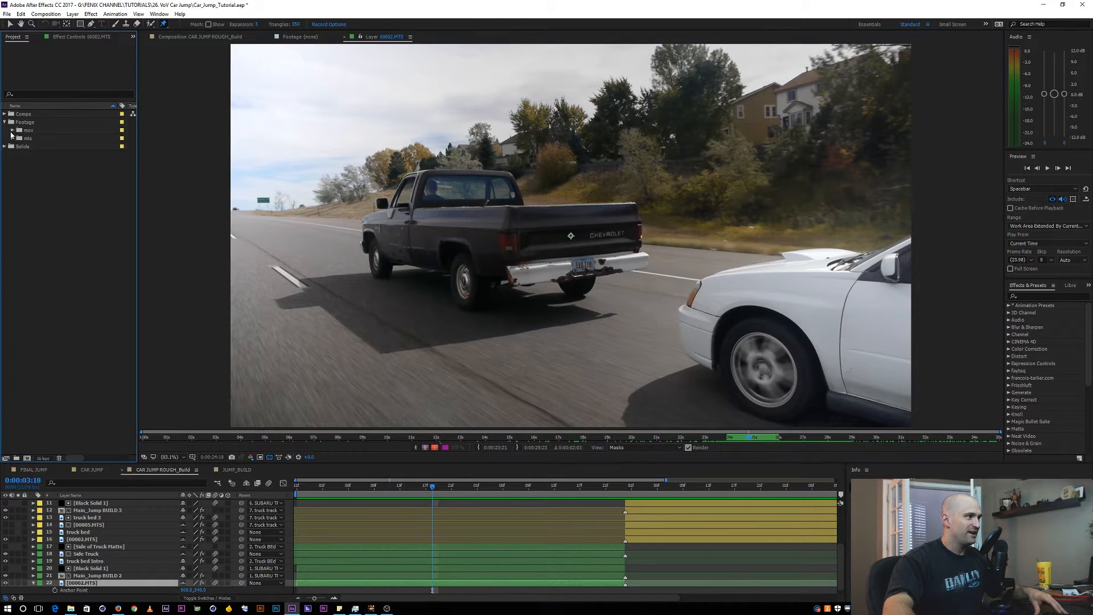
left_click(13, 139)
double_click(45, 163)
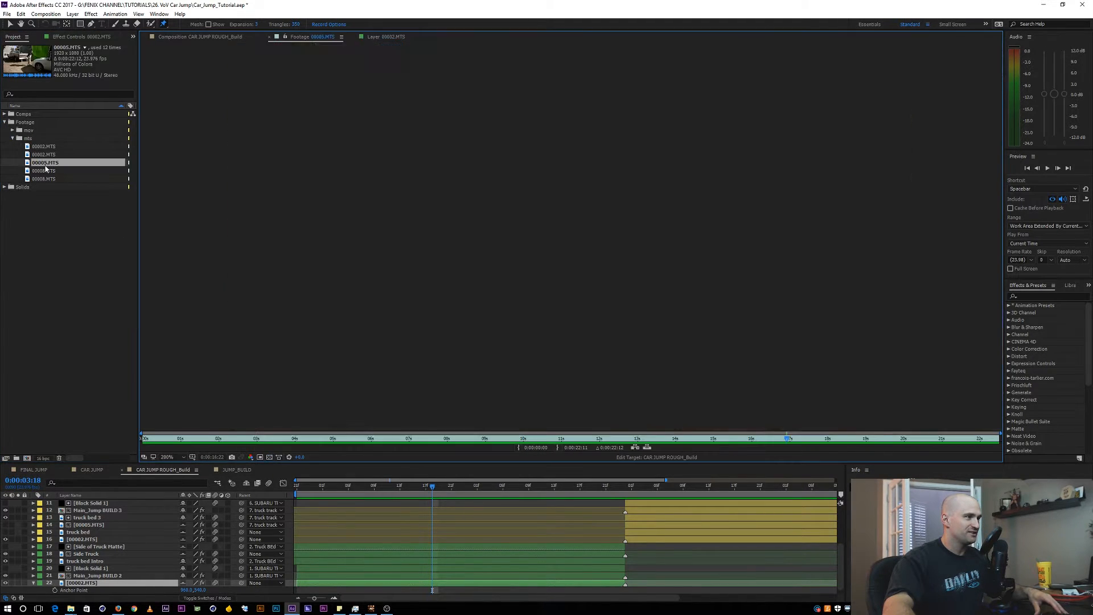
key("grave")
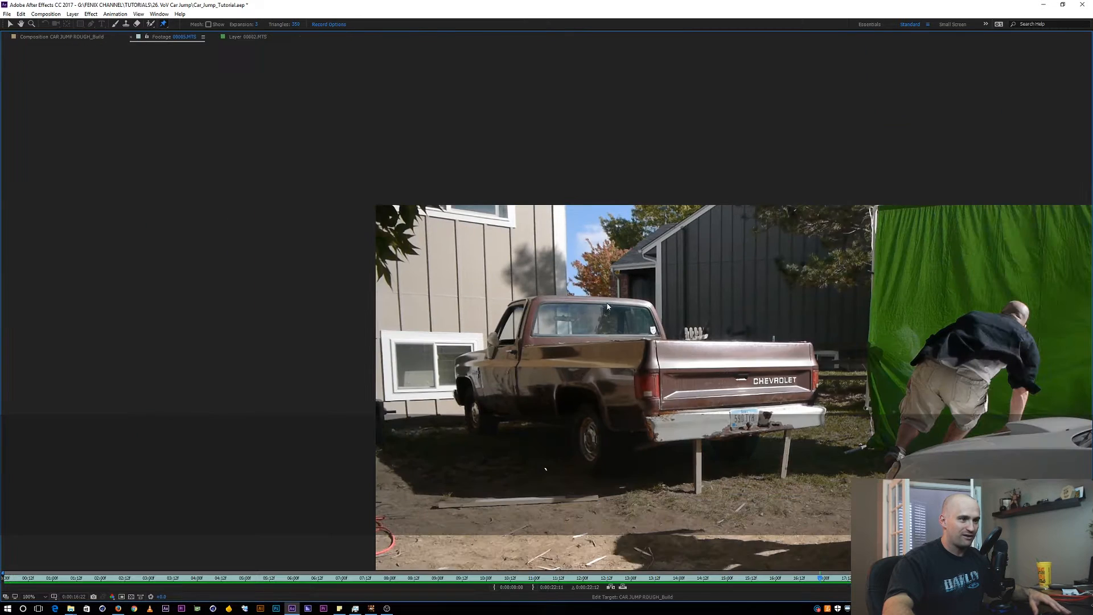
key("space")
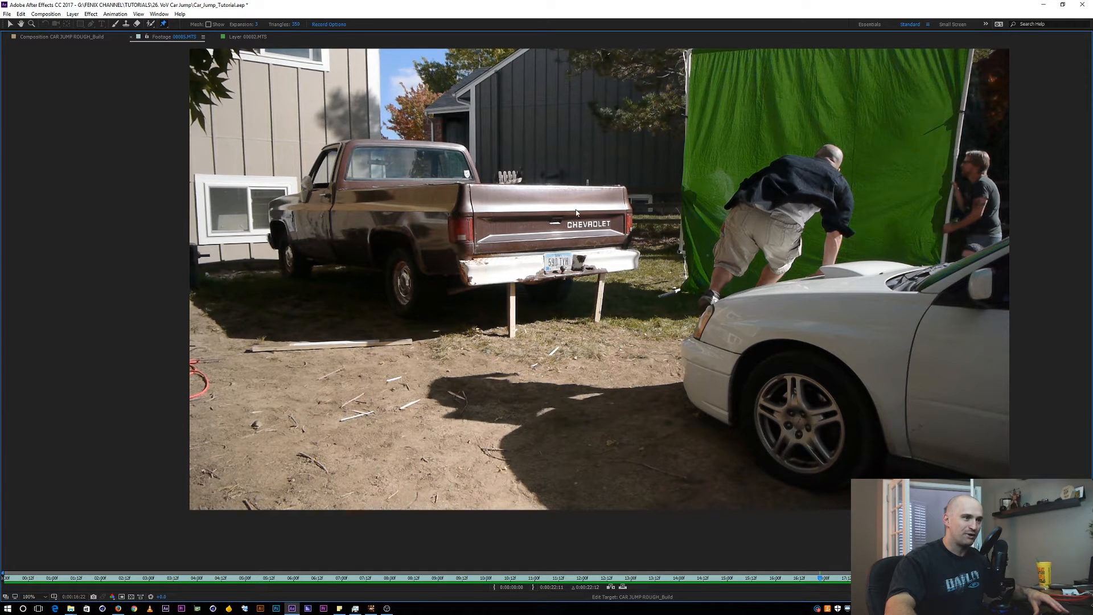
key("space")
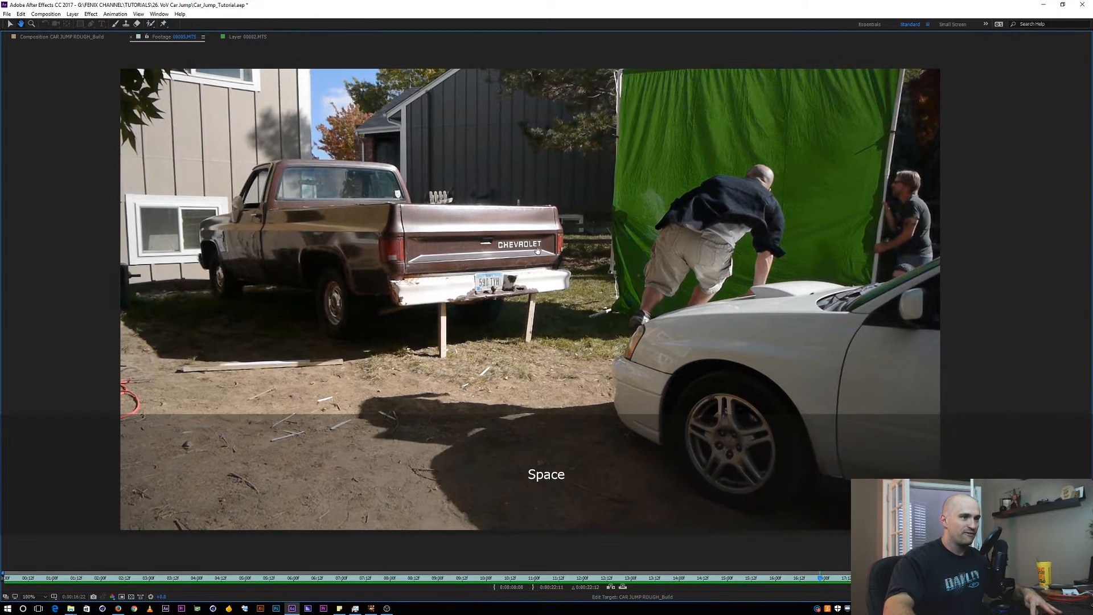
key("grave")
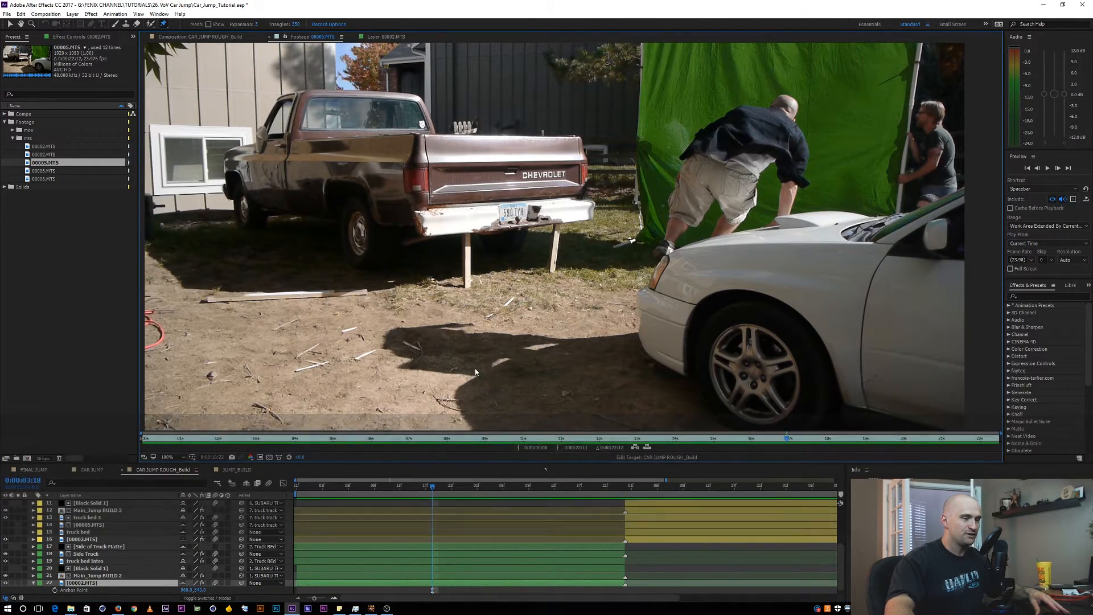
Scrub and play the green-screen clip through the actor's jump from the car to the truck.
left_click_drag(218, 438, 837, 414)
key("space")
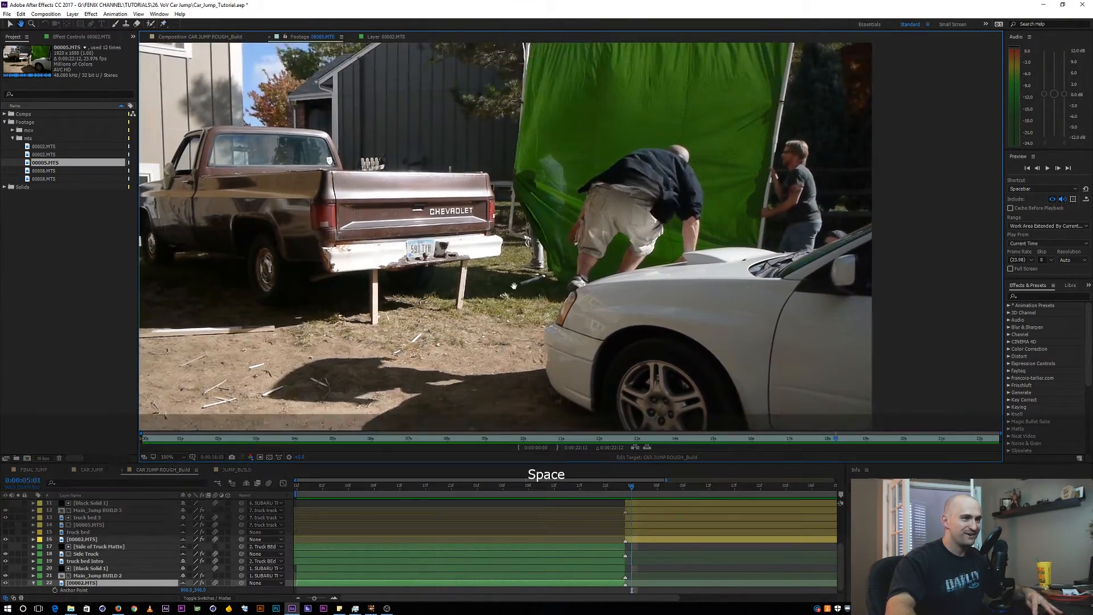
left_click_drag(833, 440, 753, 422)
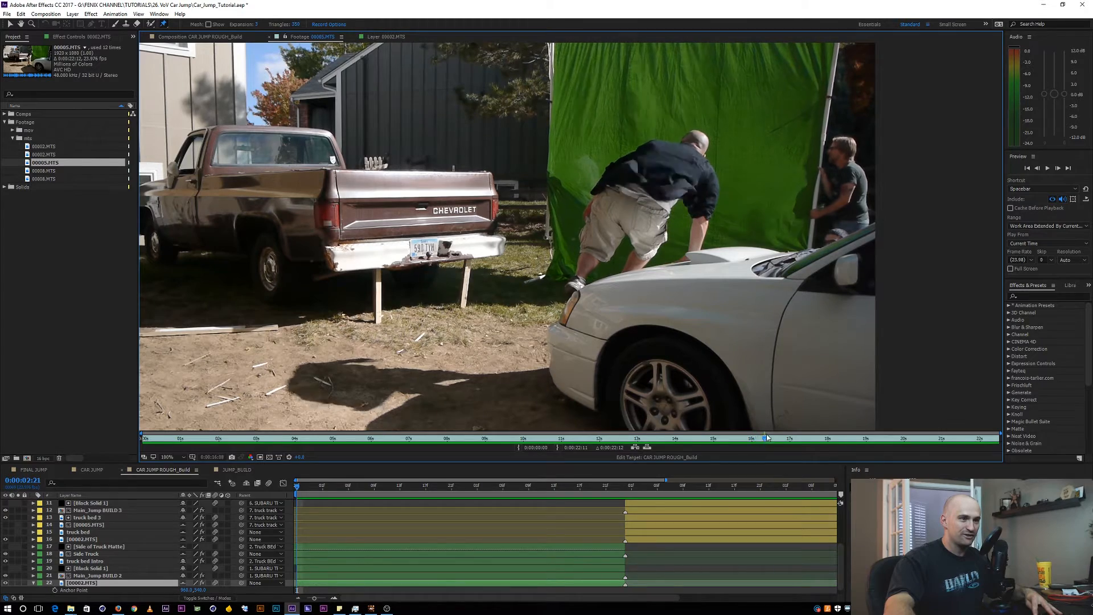
key("space")
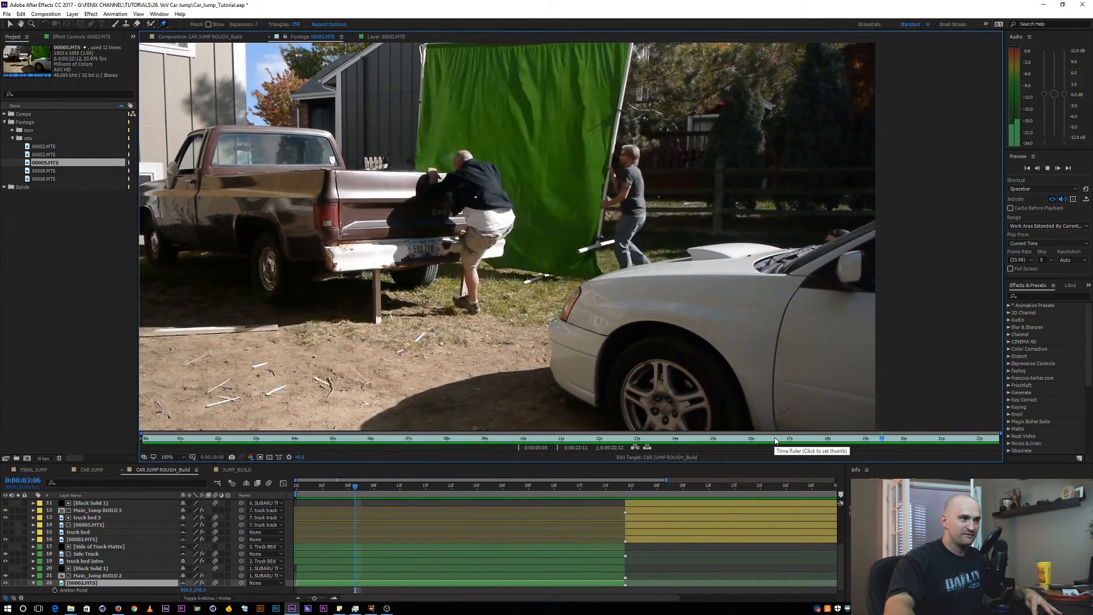
key("space")
left_click_drag(901, 438, 865, 438)
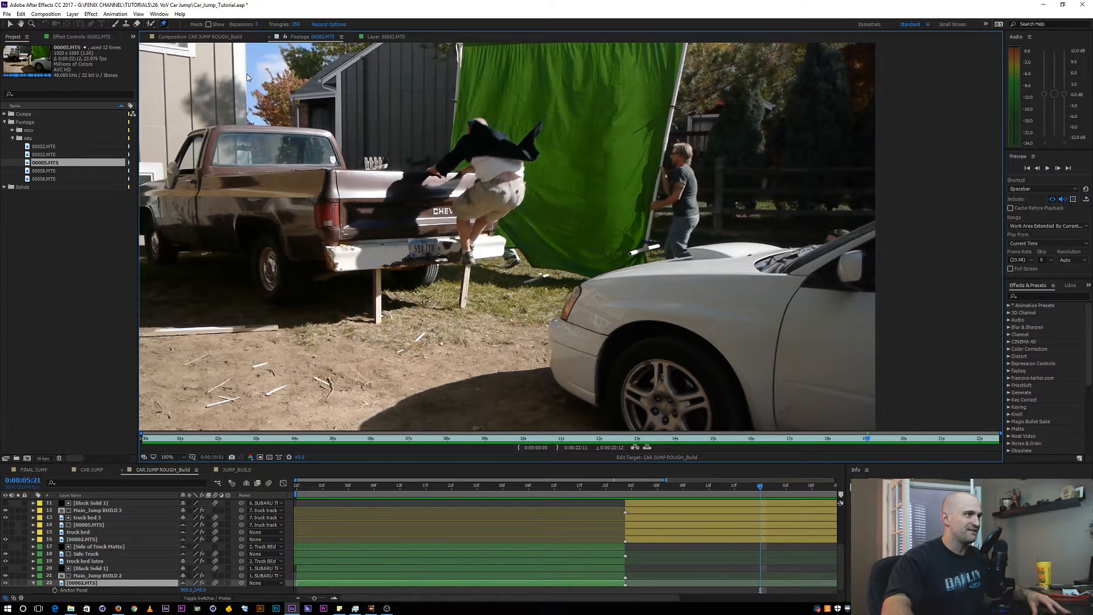
Return to the CAR JUMP ROUGH_Build composition at 0:00:03:11 and collapse the 00002.MTS layer's properties.
left_click(219, 37)
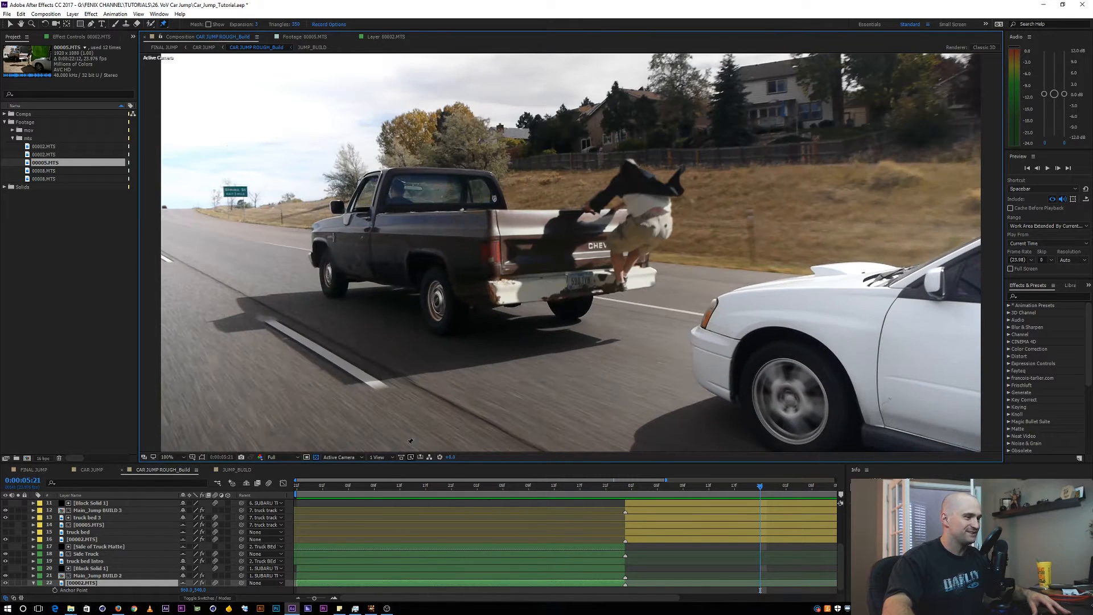
mouse_move(371, 487)
left_mouse_down()
mouse_move(407, 493)
mouse_move(391, 493)
left_mouse_up()
scroll(112, 555, "down", 1)
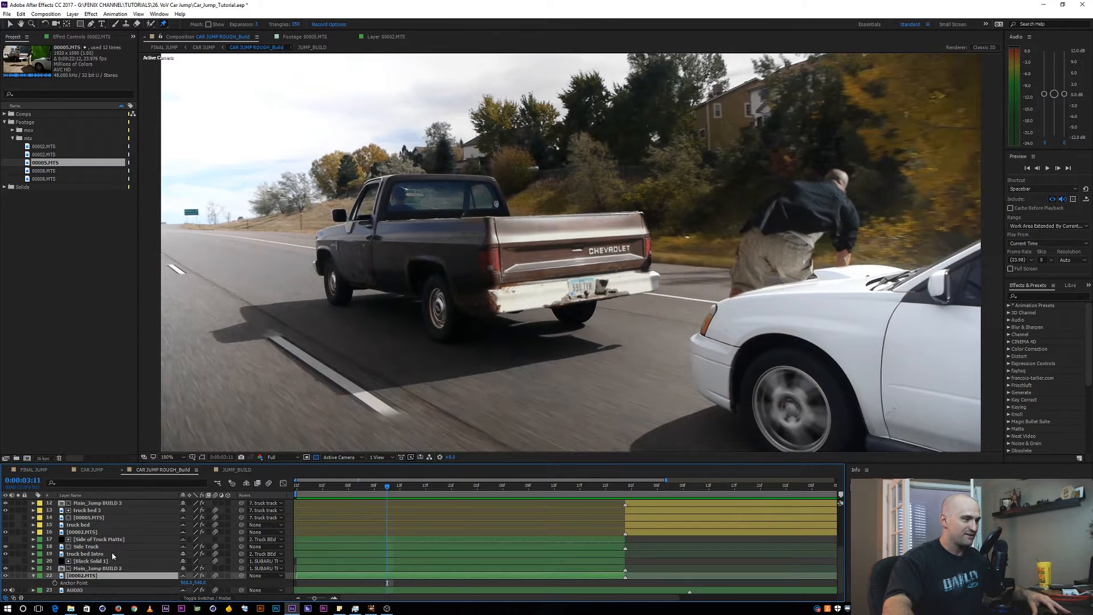
left_click(34, 576)
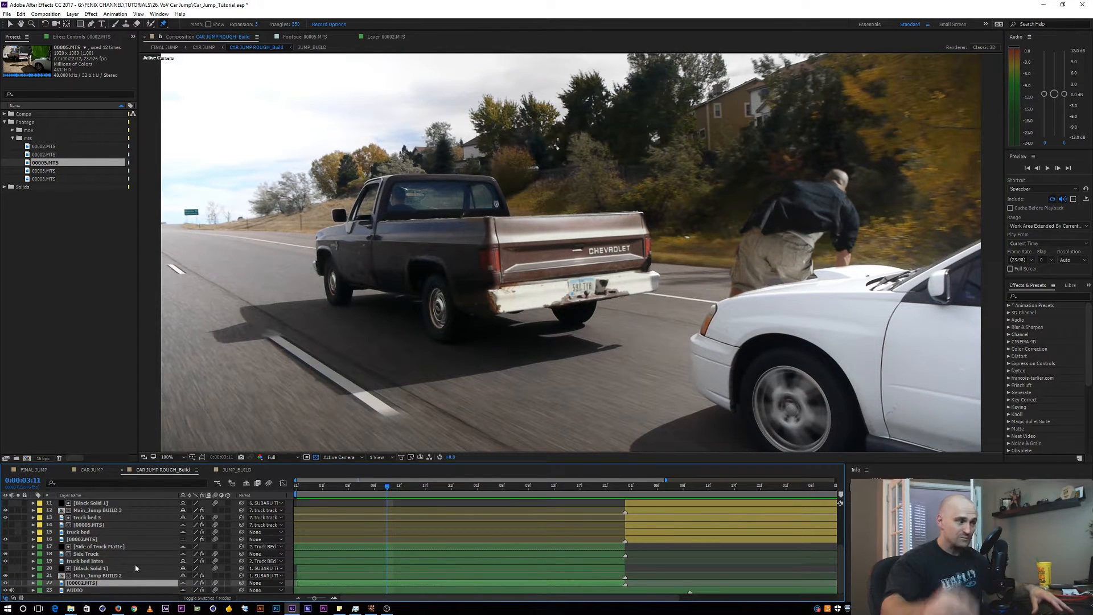
Preview the sound of the AUDIO layer briefly, then stop playback.
left_click(75, 591)
key("KP_Delete")
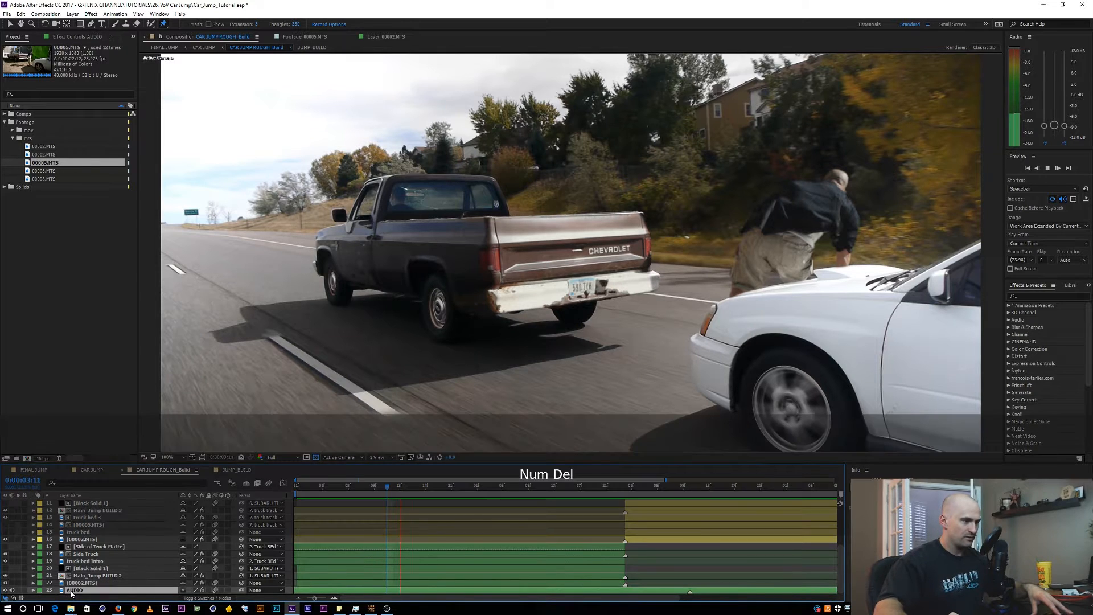
key("KP_Delete")
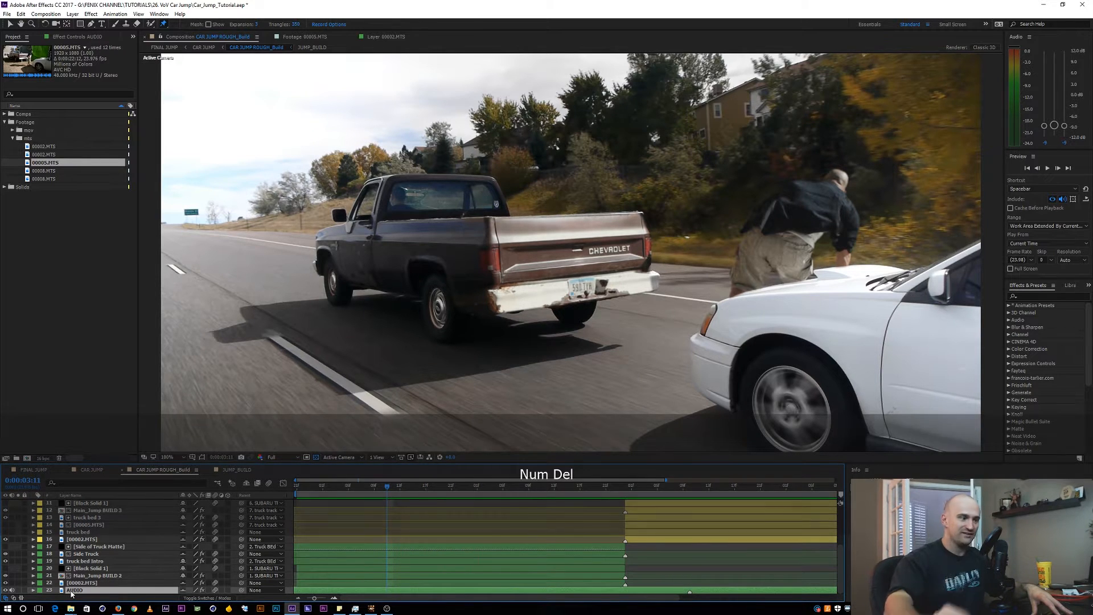
Solo the 00002.MTS background layer and compare it with its Exposure effect off and on.
left_click(80, 583)
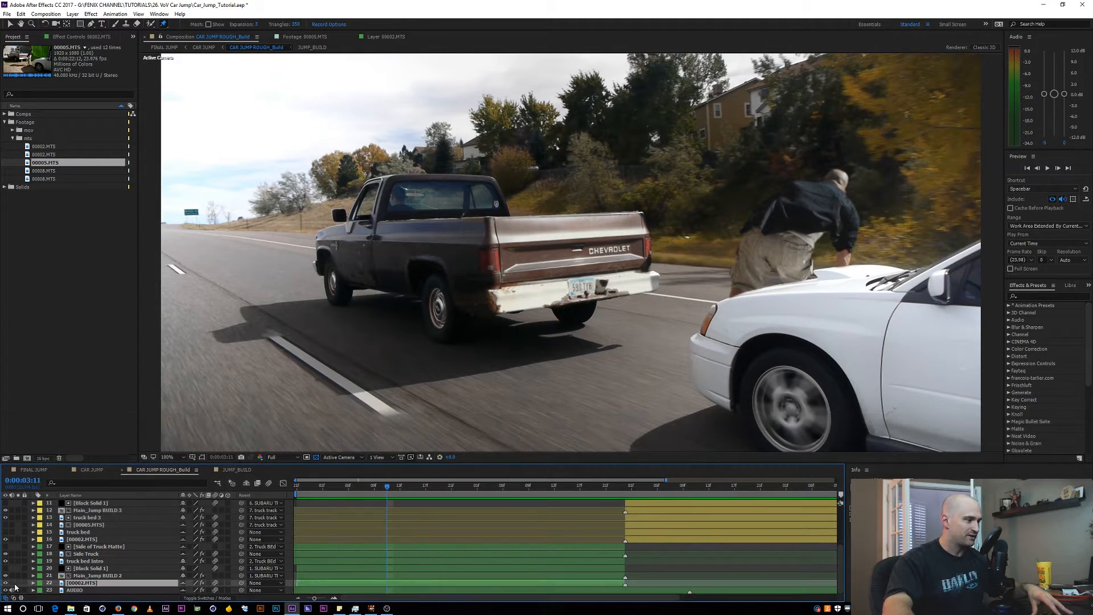
left_click(17, 583)
key("e")
scroll(88, 581, "down", 1)
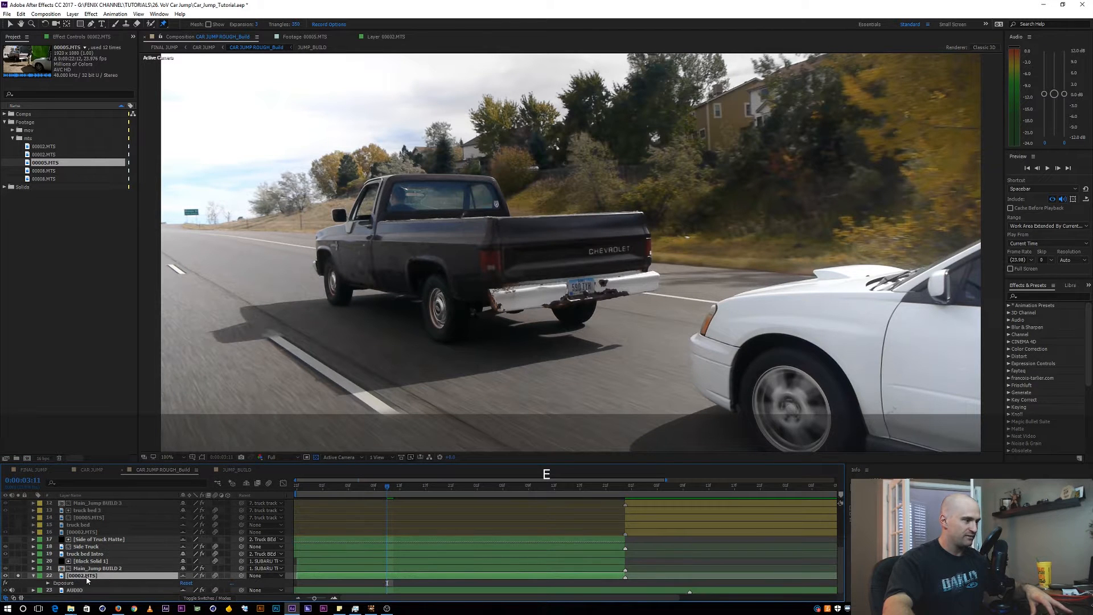
left_click(5, 583)
left_click(5, 583)
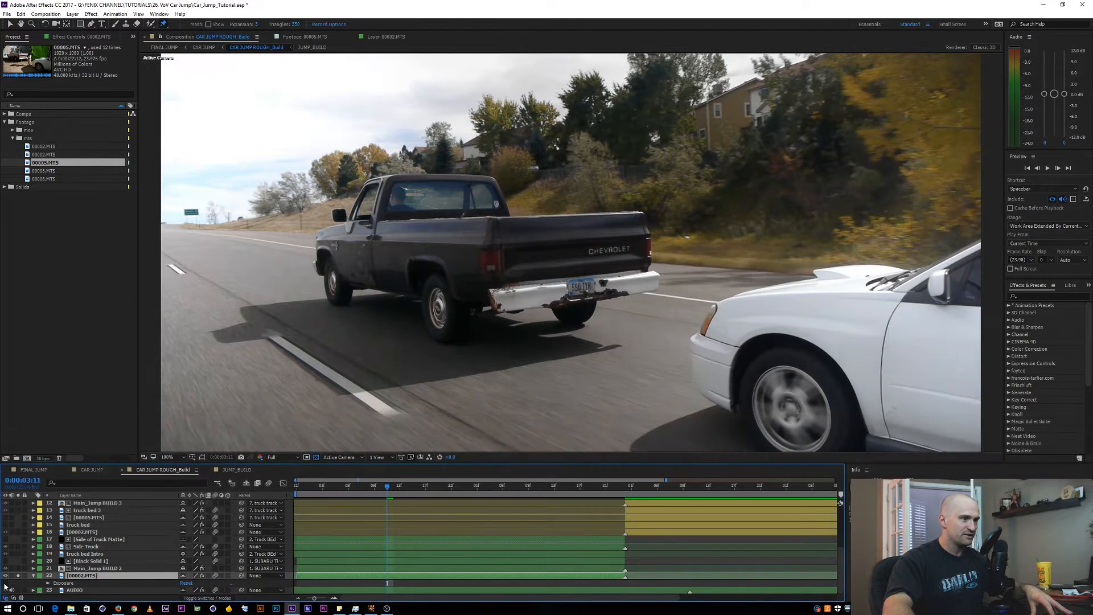
left_click(5, 583)
left_click(5, 583)
left_click(32, 575)
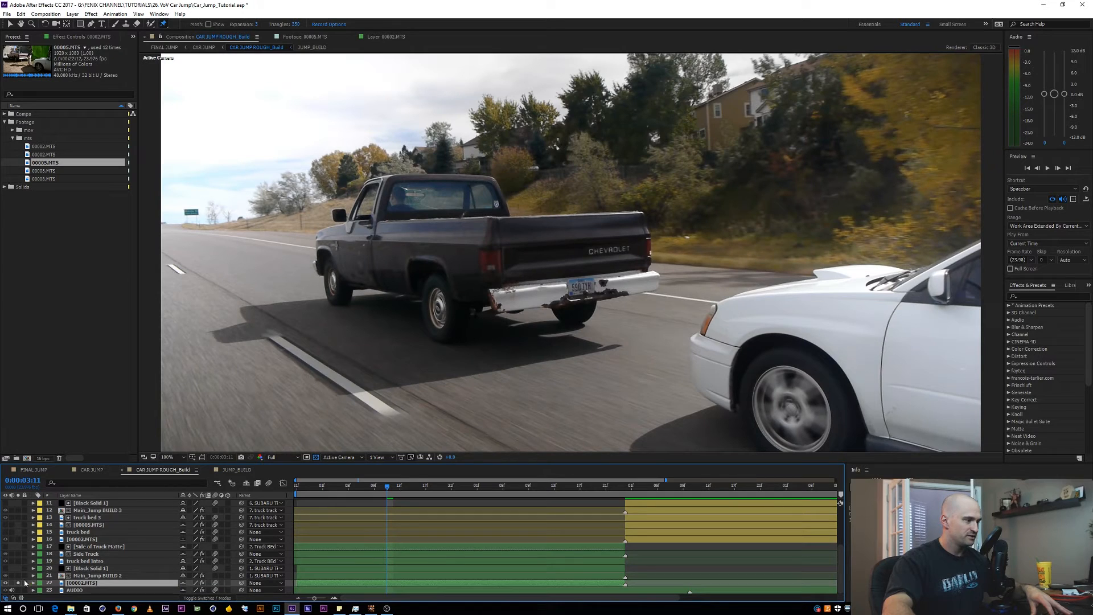
Solo the Main_Jump BUILD 2 layer and the Black Solid 1 matte above it along with the background.
left_click(90, 576)
left_click(18, 576)
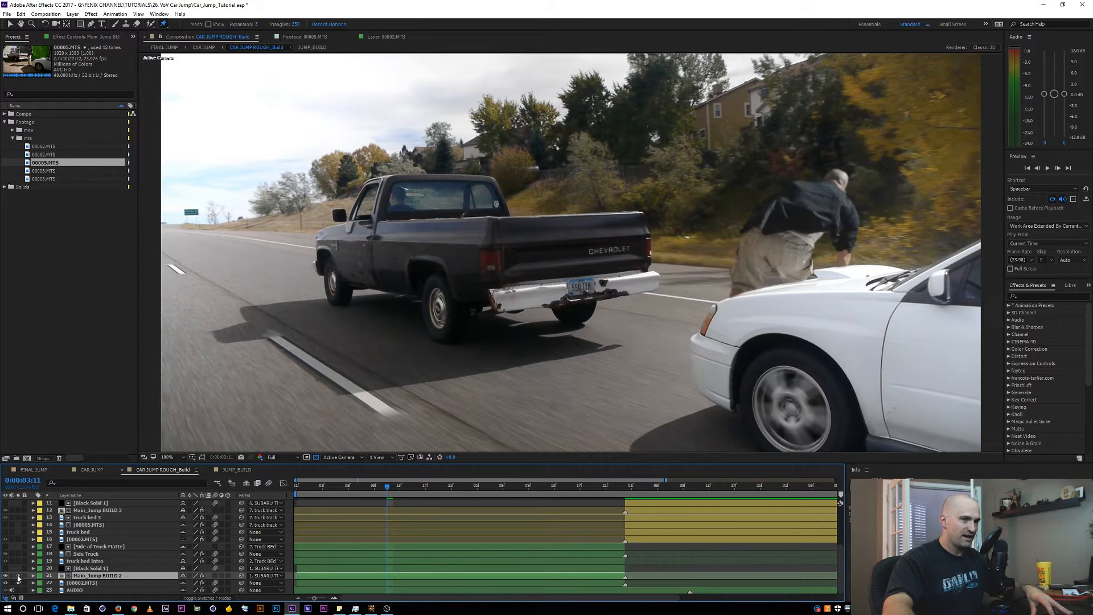
left_click(87, 569)
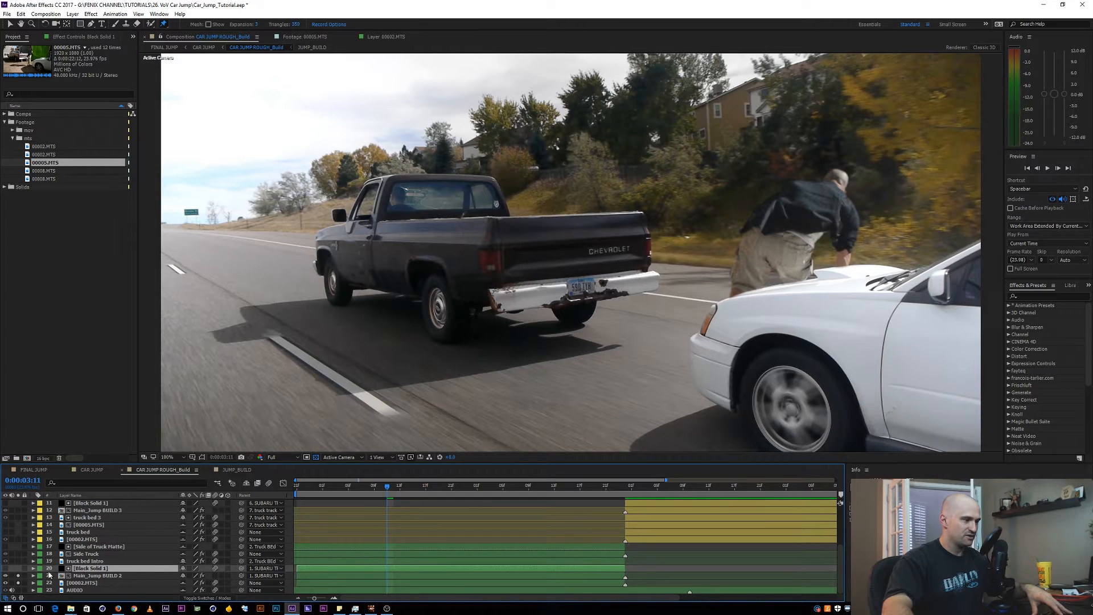
left_click(18, 569)
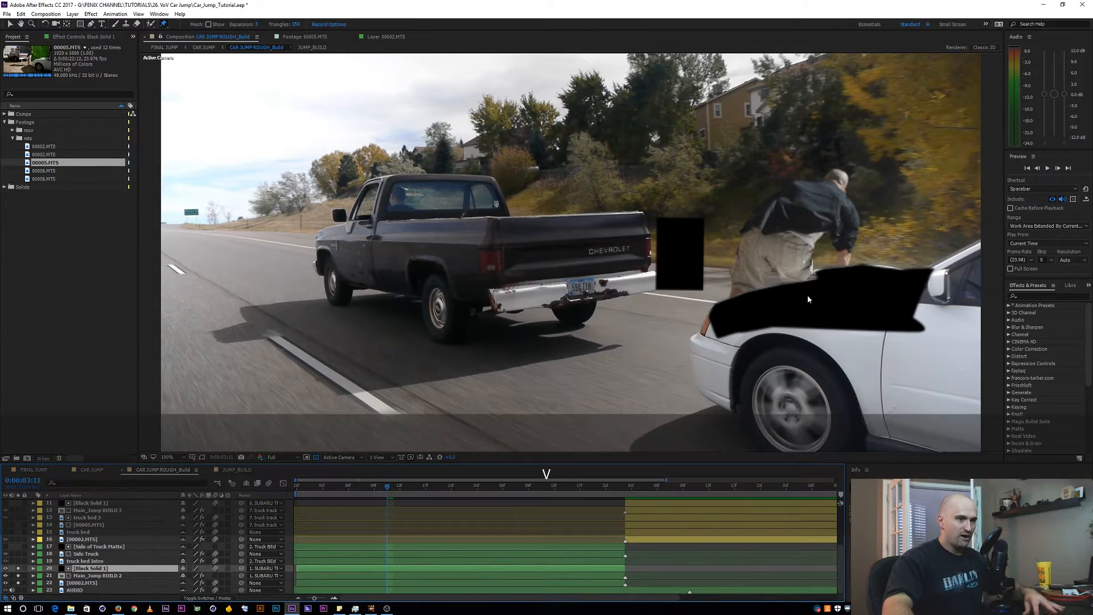
Scrub the composition to 0:00:03:23, switch to the CAR_TRACK_2 project in mocha AE and stop its clip at frame 29.
key("v")
left_click_drag(388, 487, 464, 491)
key("alt+Tab")
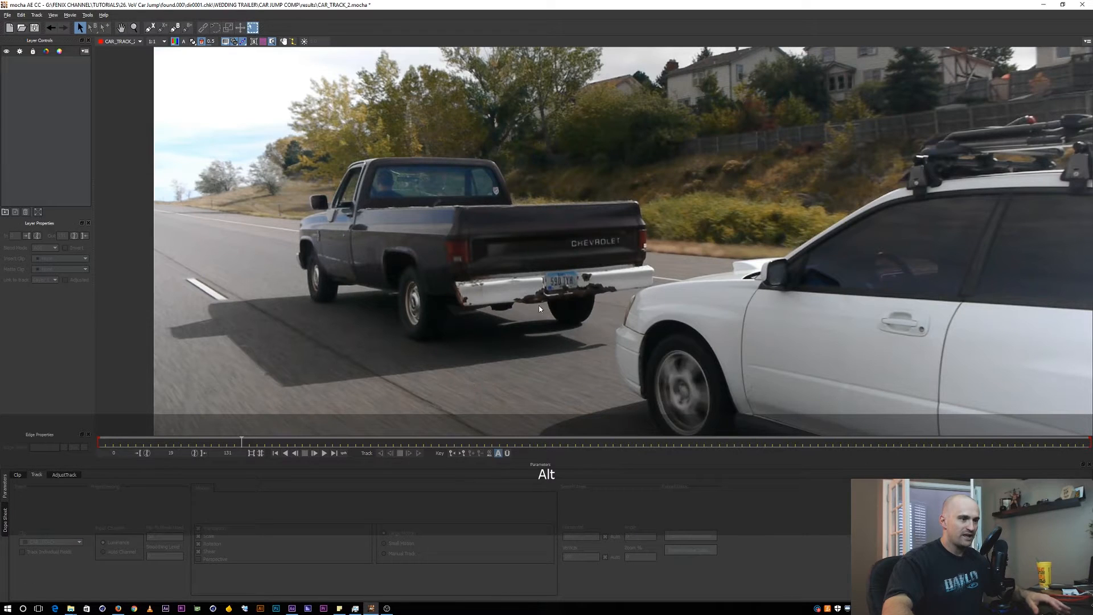
key("space")
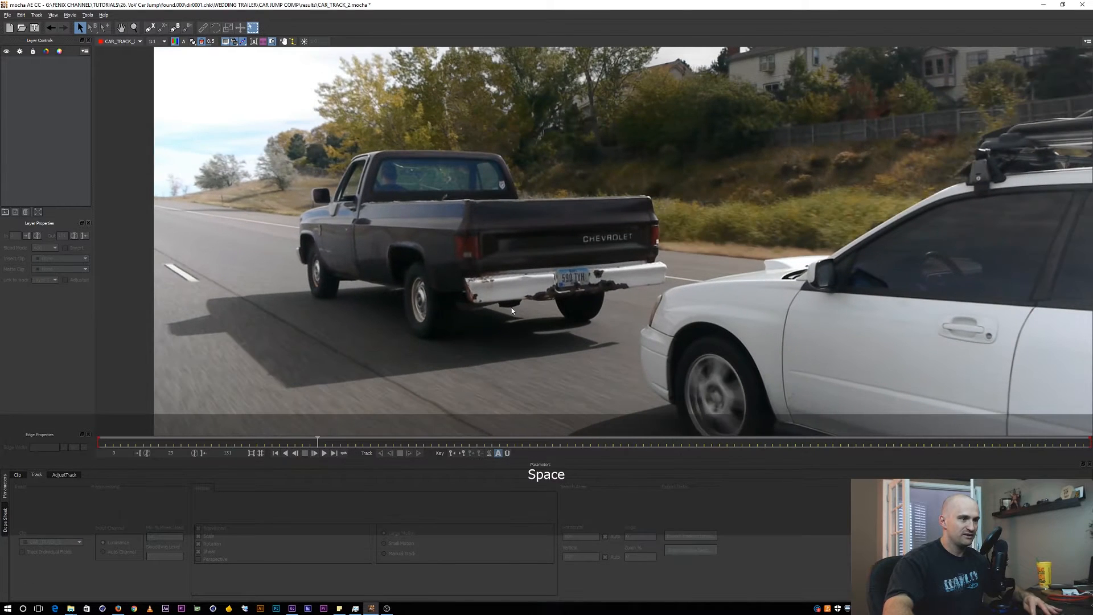
key("x")
left_click_drag(576, 299, 410, 259)
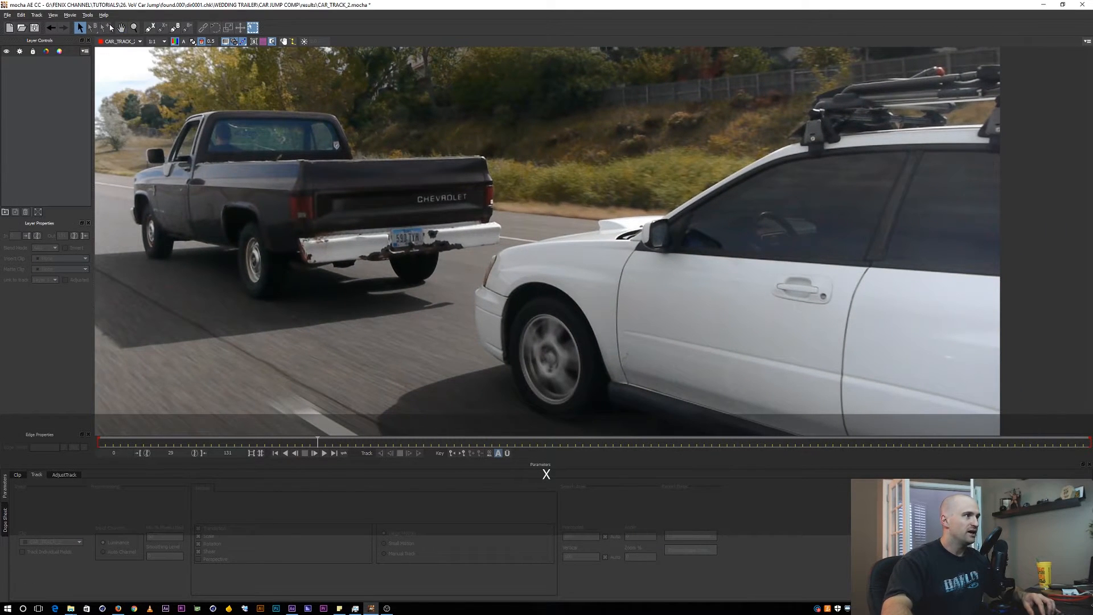
Draw an X-Spline around the white car's hood edge and front fender, following the wheel arch and avoiding the hood scoop.
left_click(150, 28)
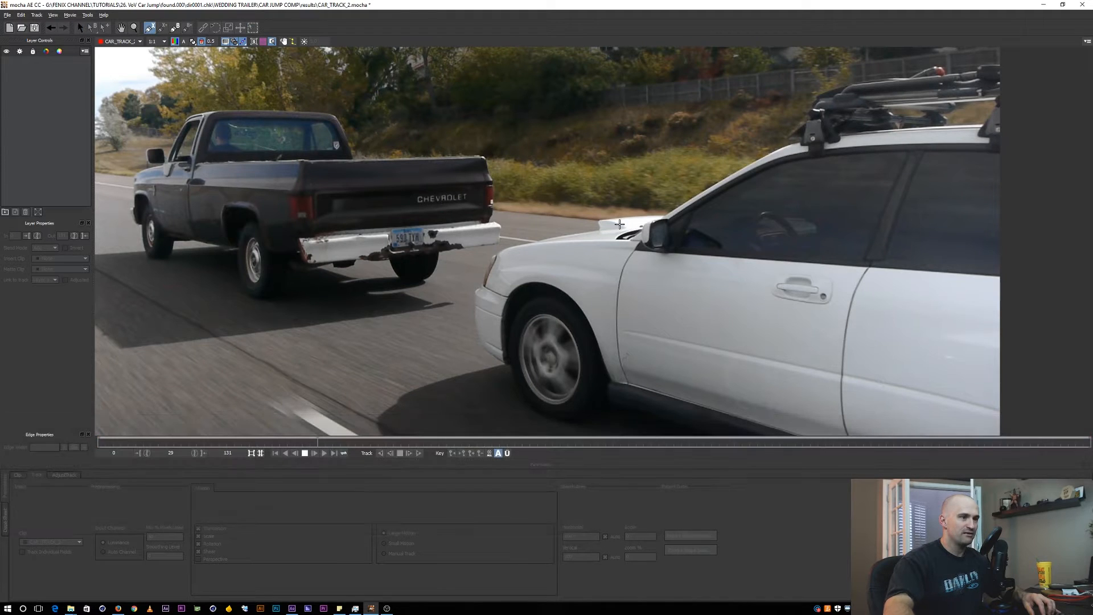
left_click(633, 225)
left_click(618, 227)
left_click(543, 239)
left_click(492, 279)
left_click(505, 288)
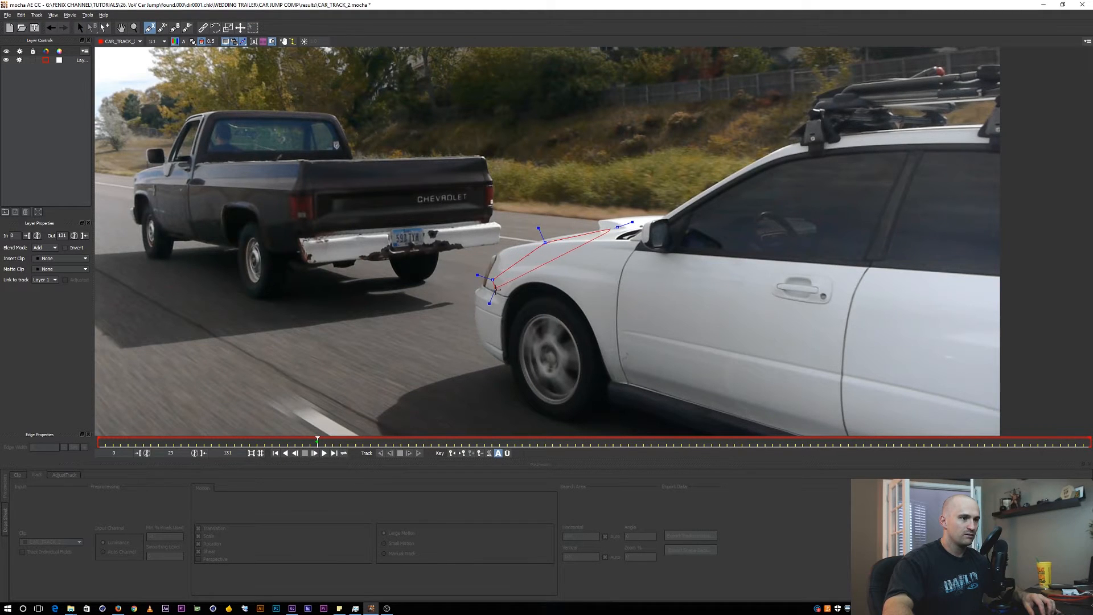
left_click(609, 343)
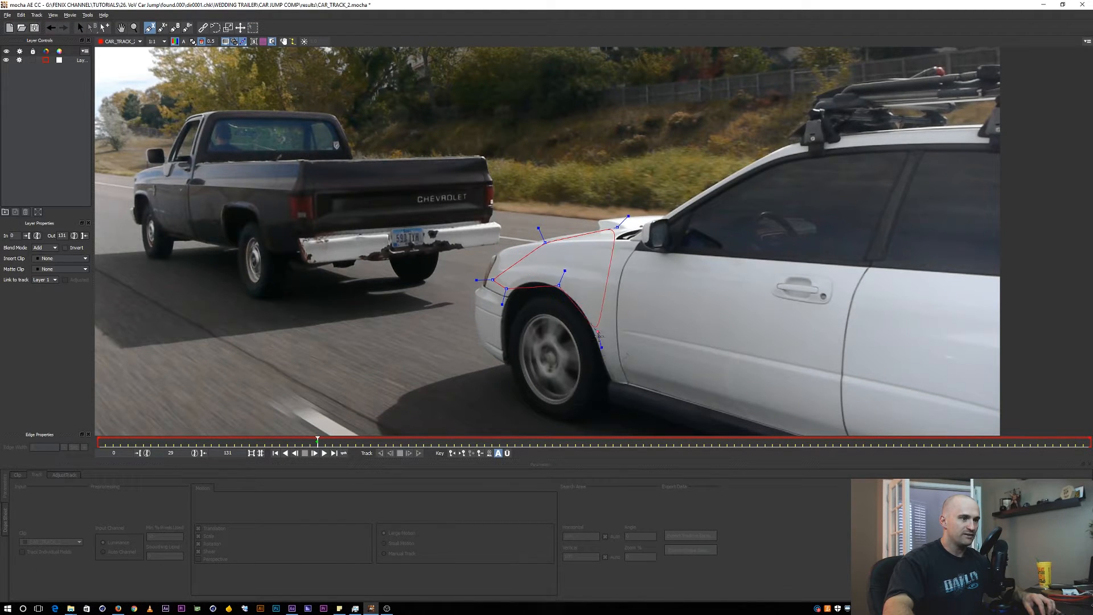
left_click(612, 284)
left_click(628, 258)
right_click(615, 245)
left_click_drag(617, 227, 602, 242)
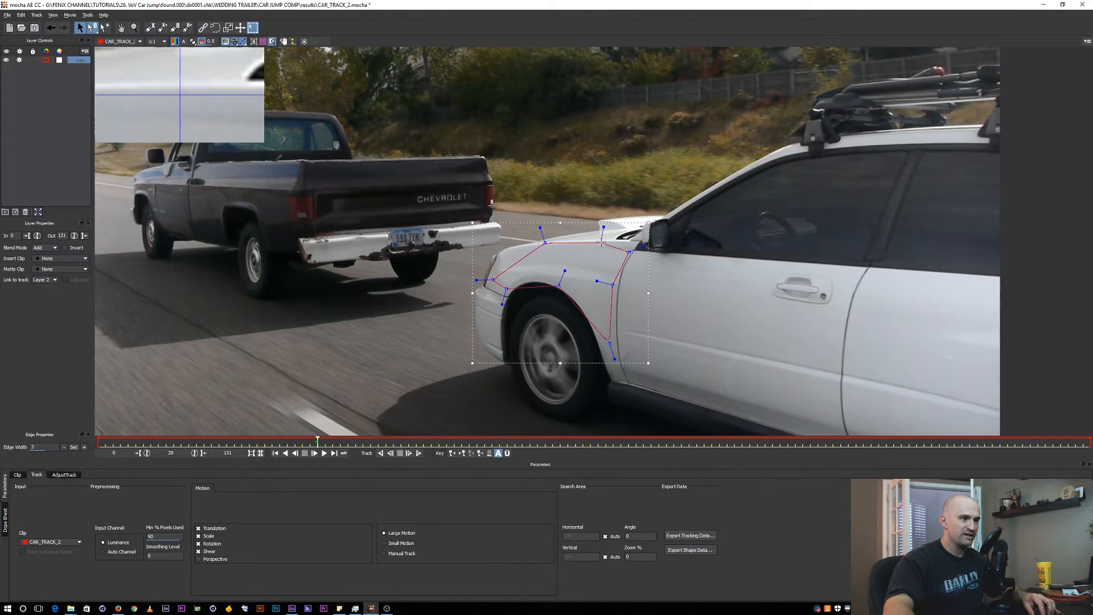
Track the fender shape forward to frame 57 and copy its tracking data to the clipboard as After Effects Transform Data.
left_click(418, 453)
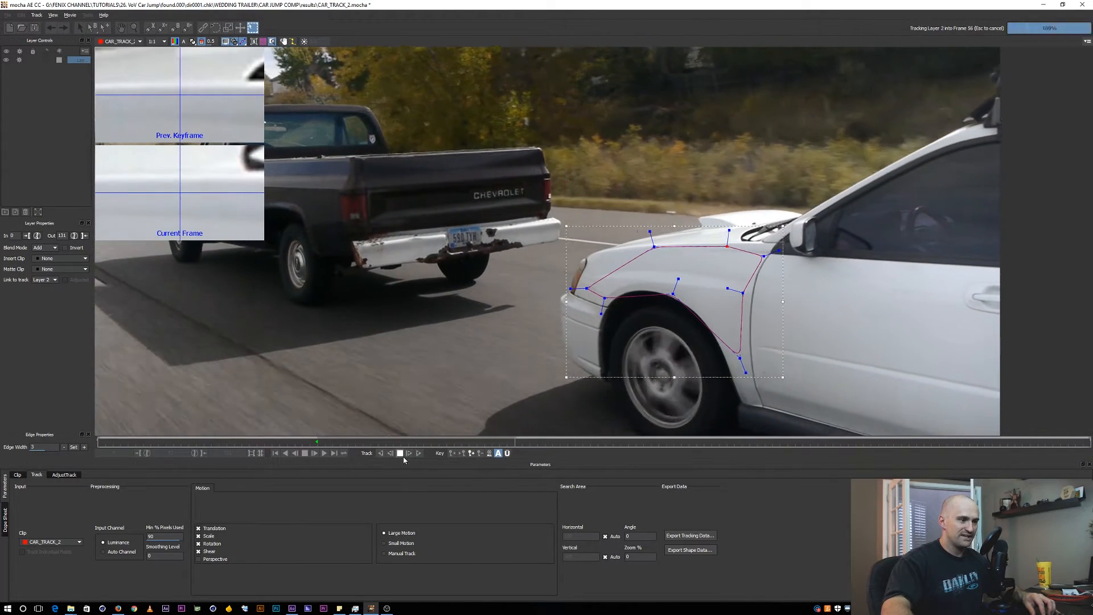
left_click(400, 454)
left_click(678, 535)
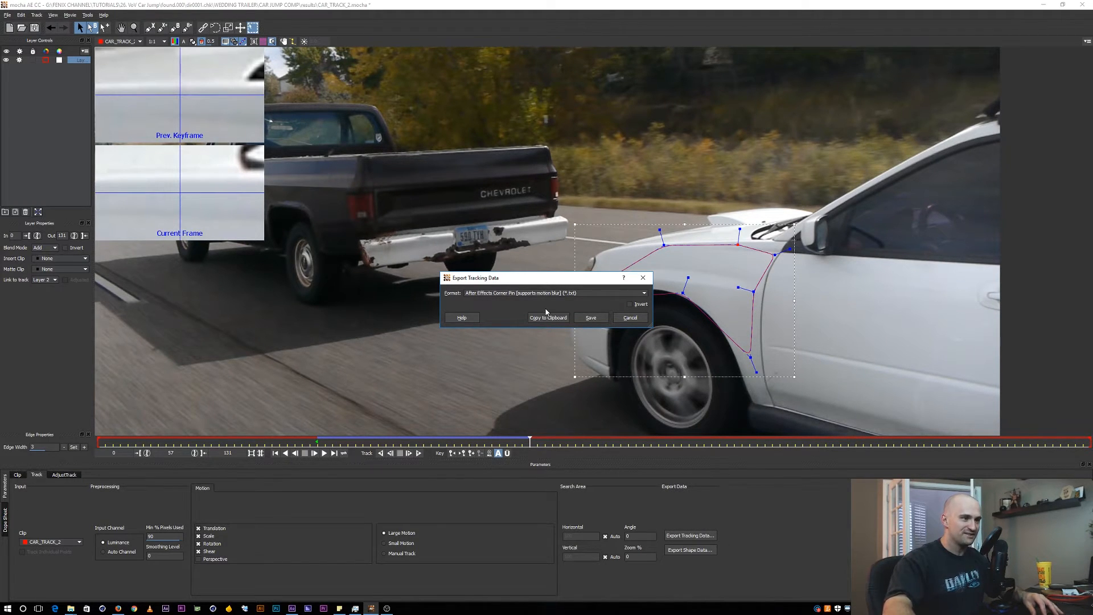
left_click(524, 293)
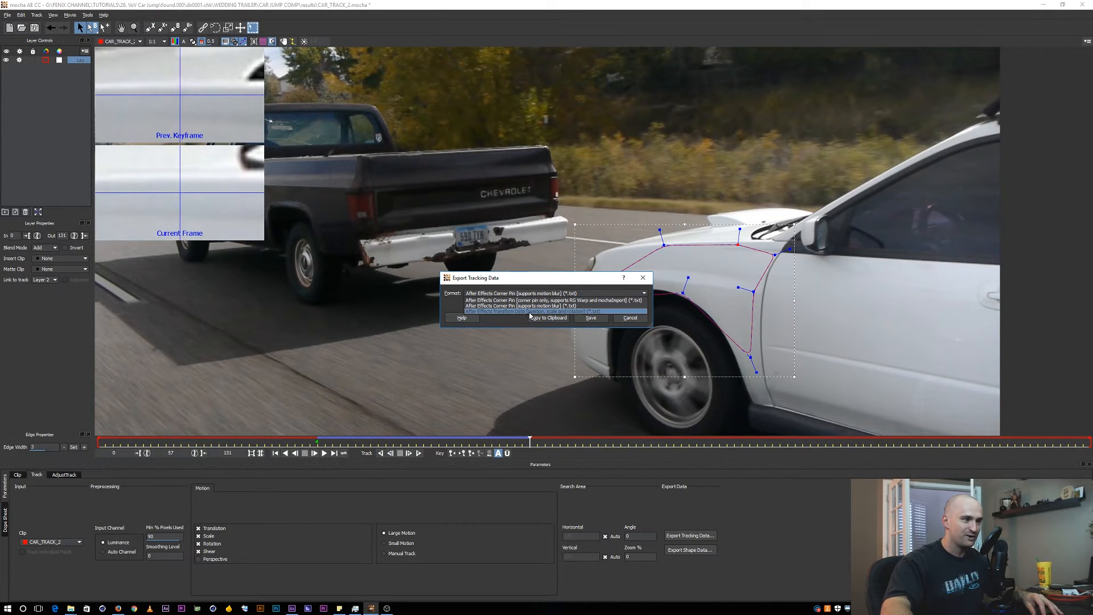
left_click(508, 312)
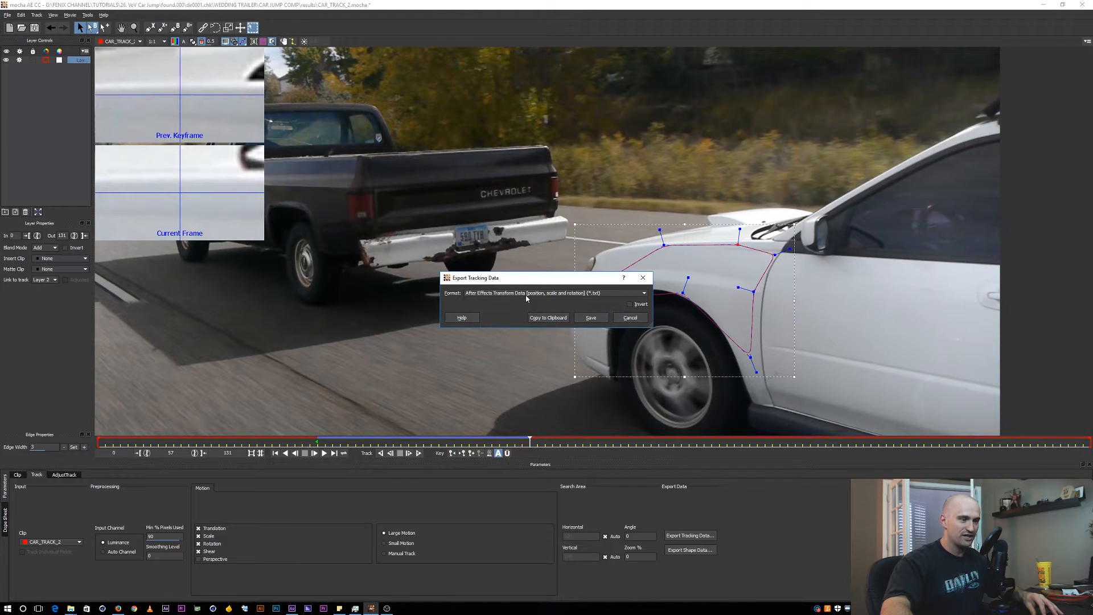
left_click(556, 320)
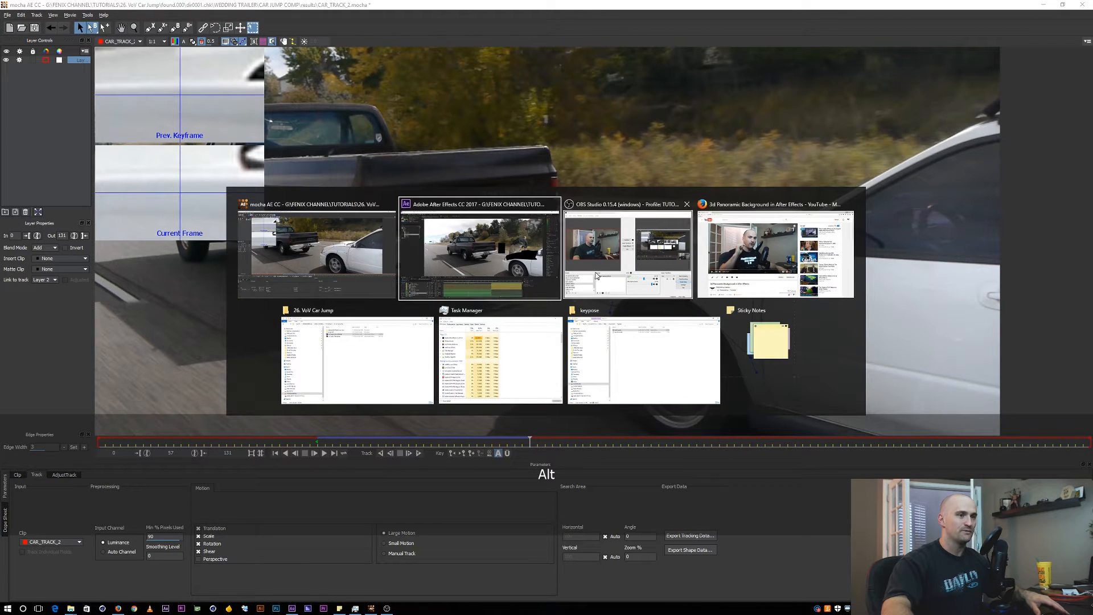
Switch back to After Effects and point out the SUBARU TRACK_Intro null and the Black Solid 1 matte on layer 20.
left_click(515, 266)
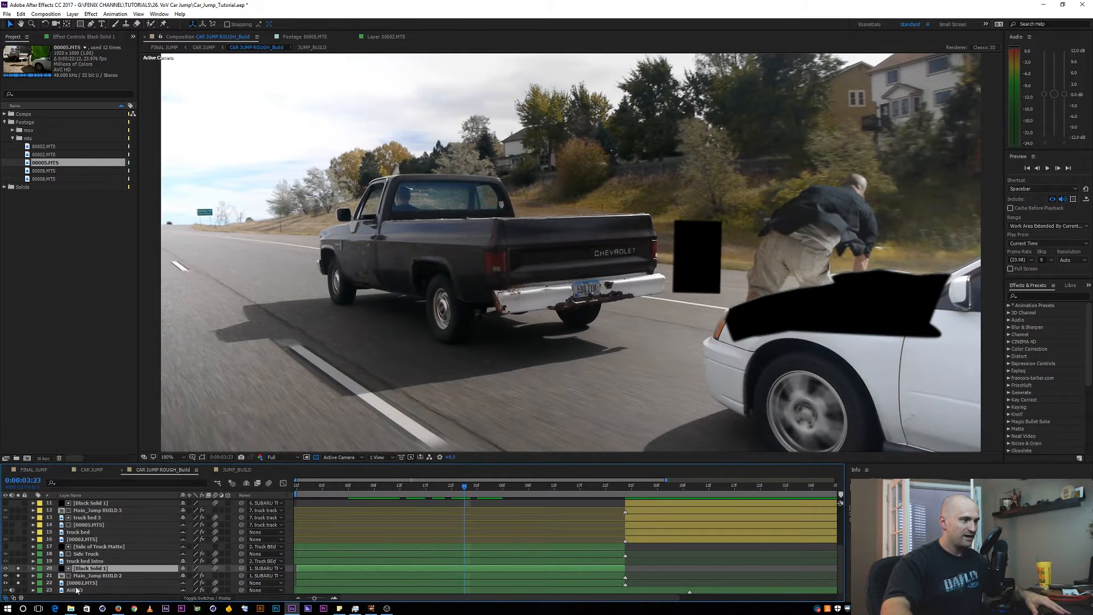
scroll(136, 553, "up", 5)
left_click(111, 503)
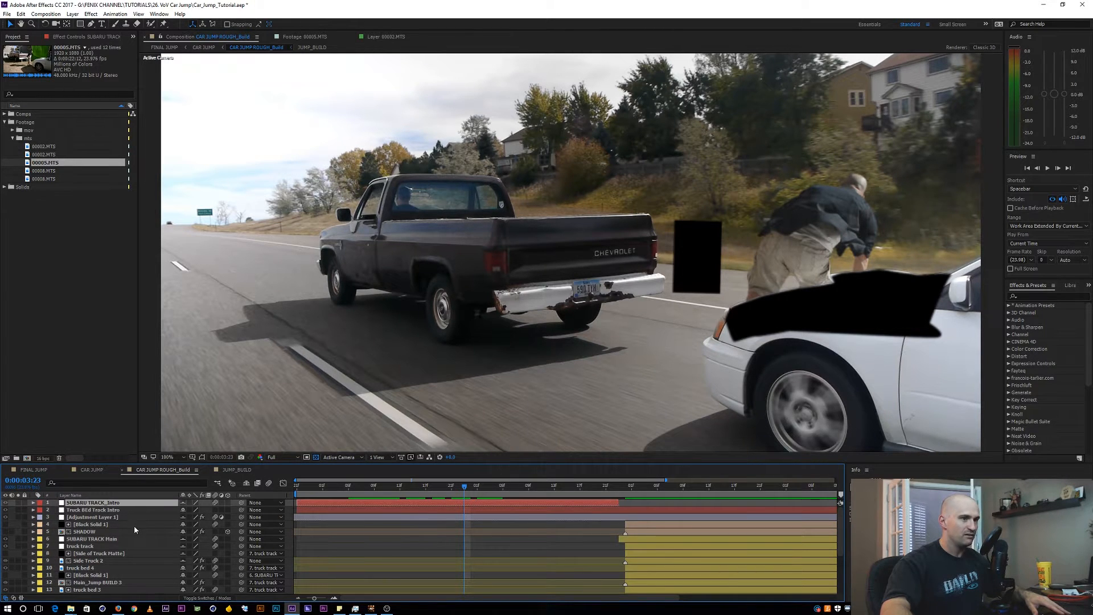
scroll(135, 530, "down", 5)
left_click(90, 568)
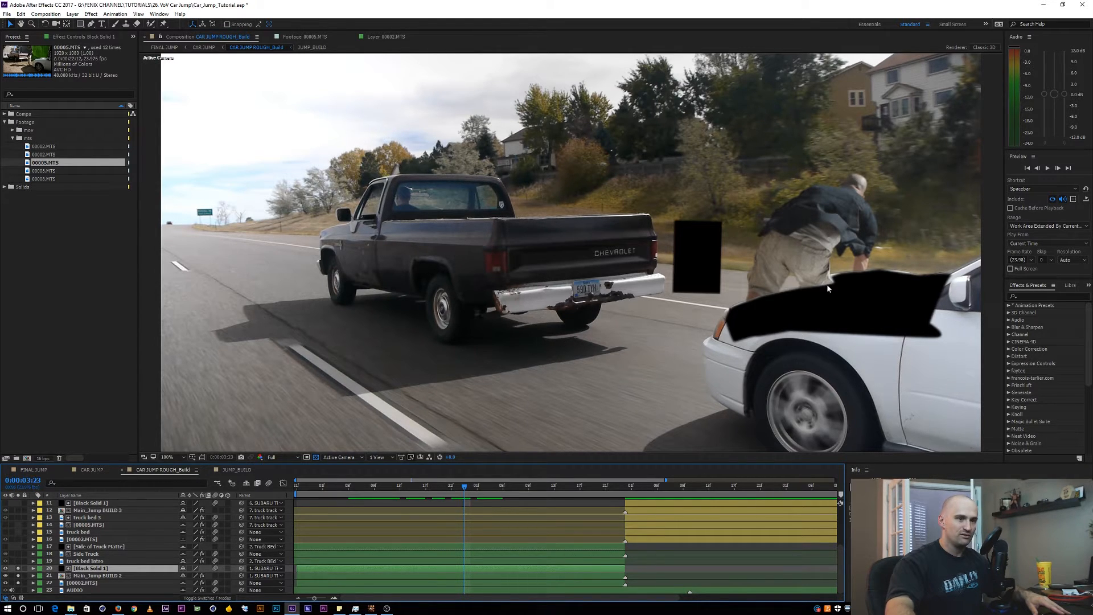
Preview the matte's movement with the car, unsolo Black Solid 1 on layer 20 and scrub to 0:00:03:09.
key("space")
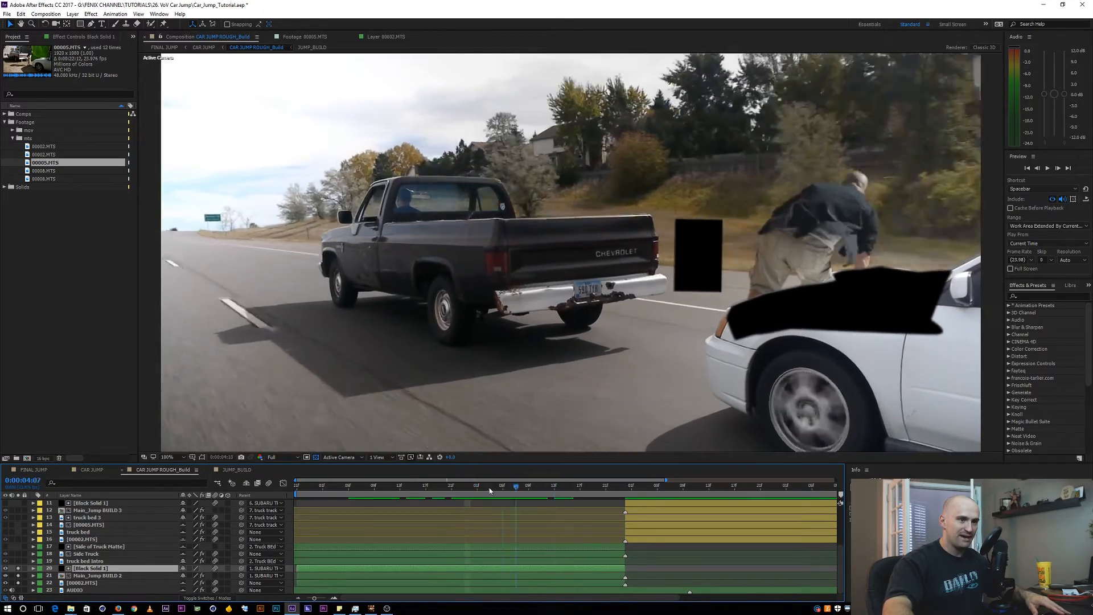
key("space")
key("space")
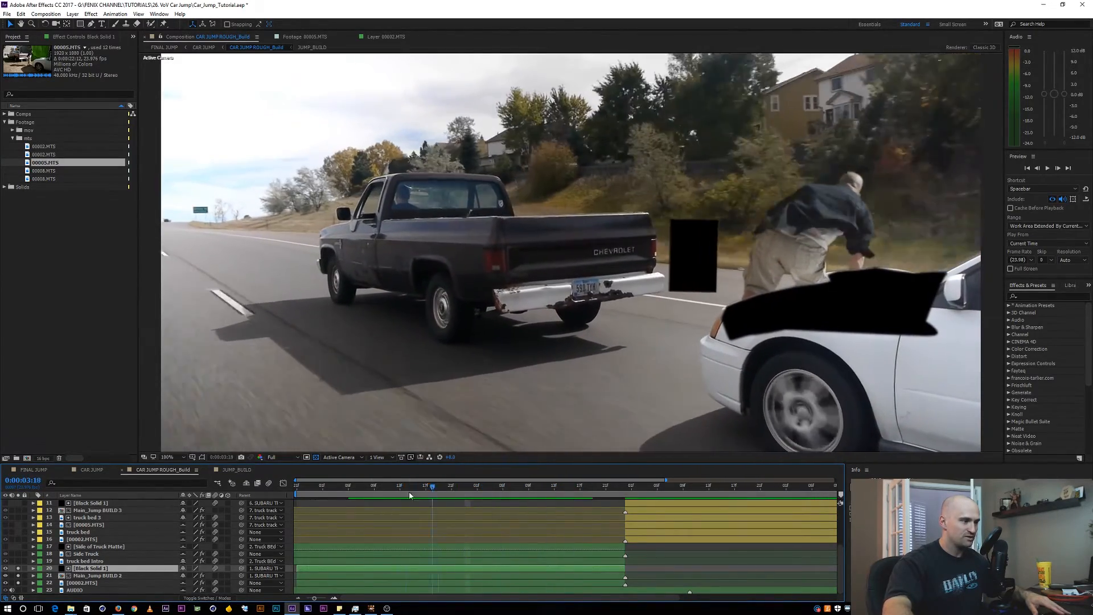
left_click(18, 568)
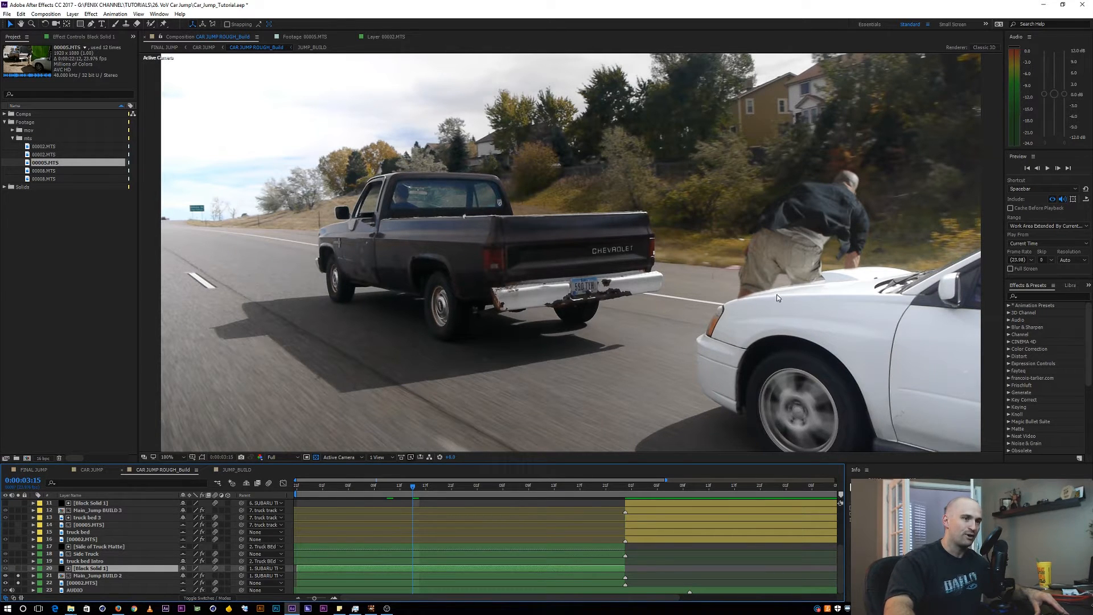
left_click_drag(412, 488, 374, 485)
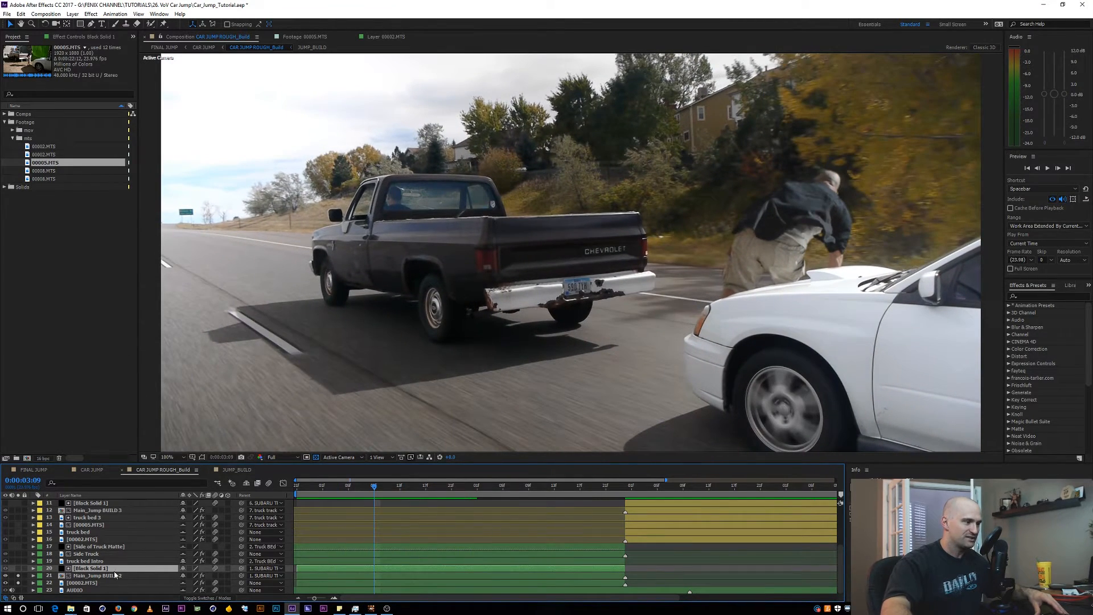
Open the nested composition of Main_Jump BUILD 2, fit it in the viewer up to 100% and go to 0:00:00:11.
left_click(115, 575)
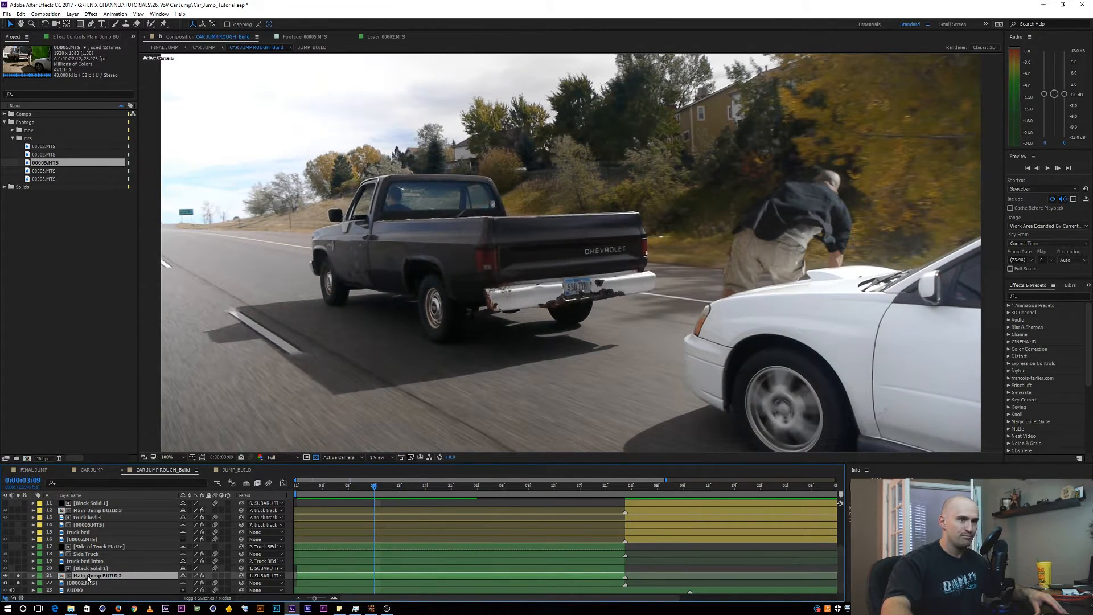
double_click(88, 576)
scroll(550, 361, "down", 1)
mouse_move(571, 290)
left_mouse_down()
mouse_move(486, 308)
mouse_move(577, 290)
left_mouse_up()
left_click(176, 456)
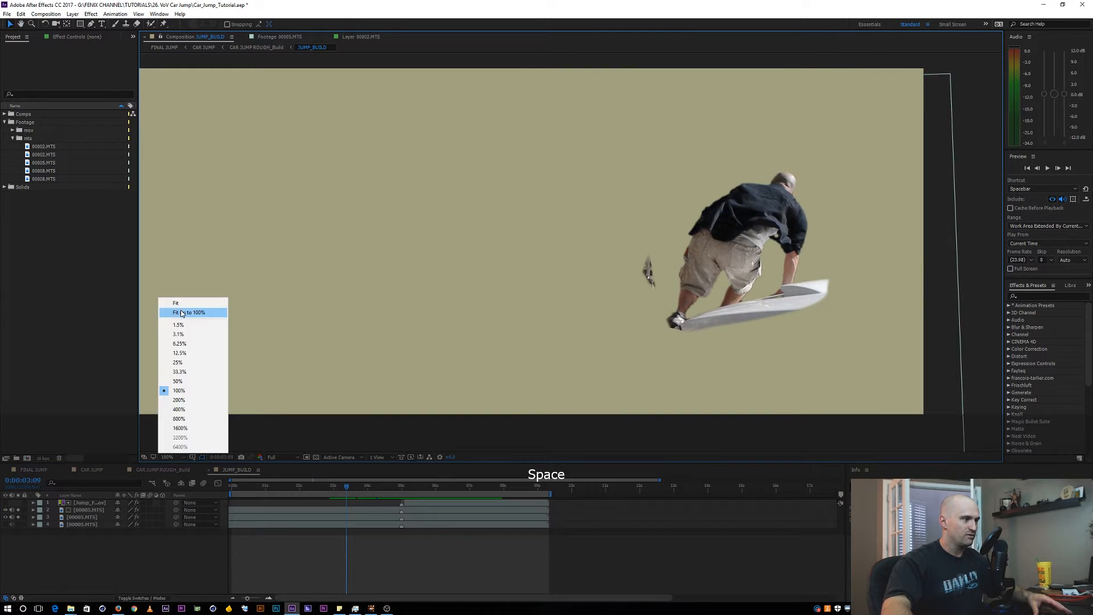
left_click(194, 311)
left_click_drag(347, 487, 248, 487)
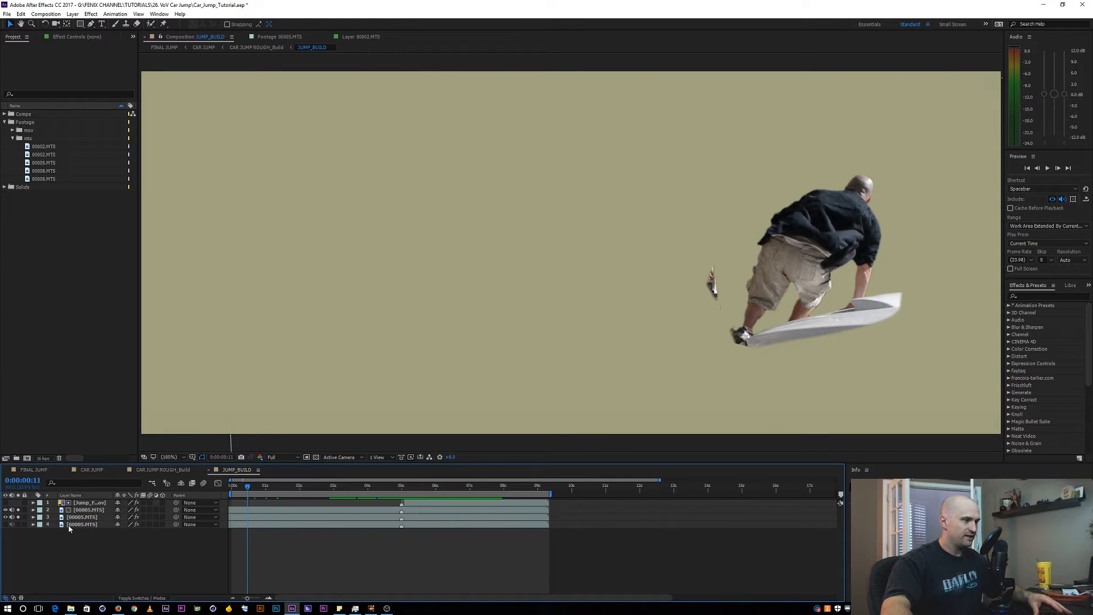
Duplicate all four layers of JUMP_BUILD by copying and pasting them, and clear the selection.
key("ctrl+a")
left_click(91, 547)
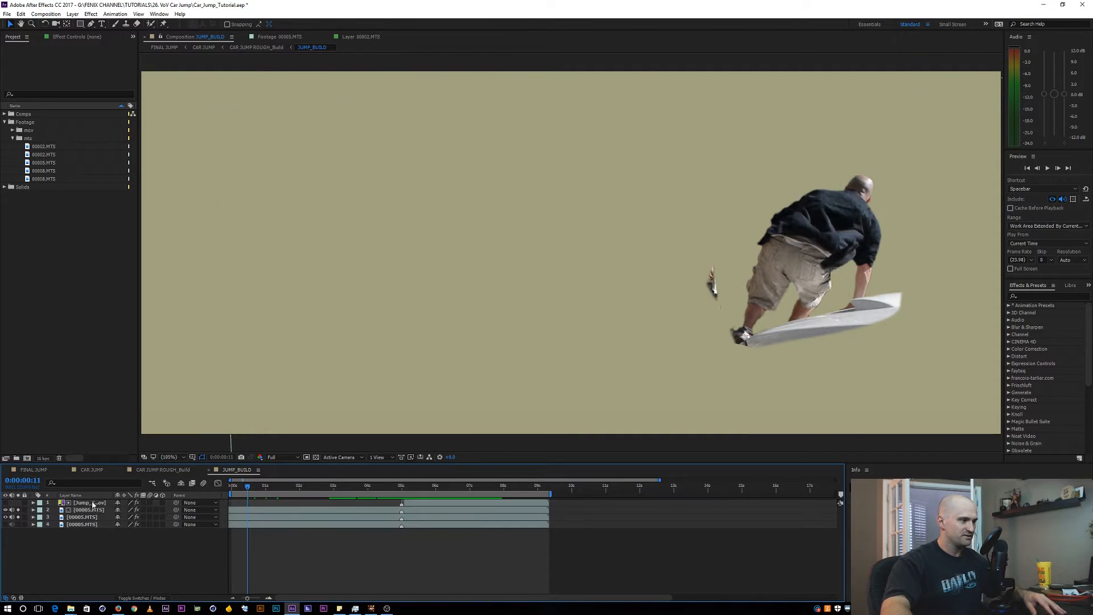
key("ctrl+a")
key("ctrl+c")
key("ctrl+v")
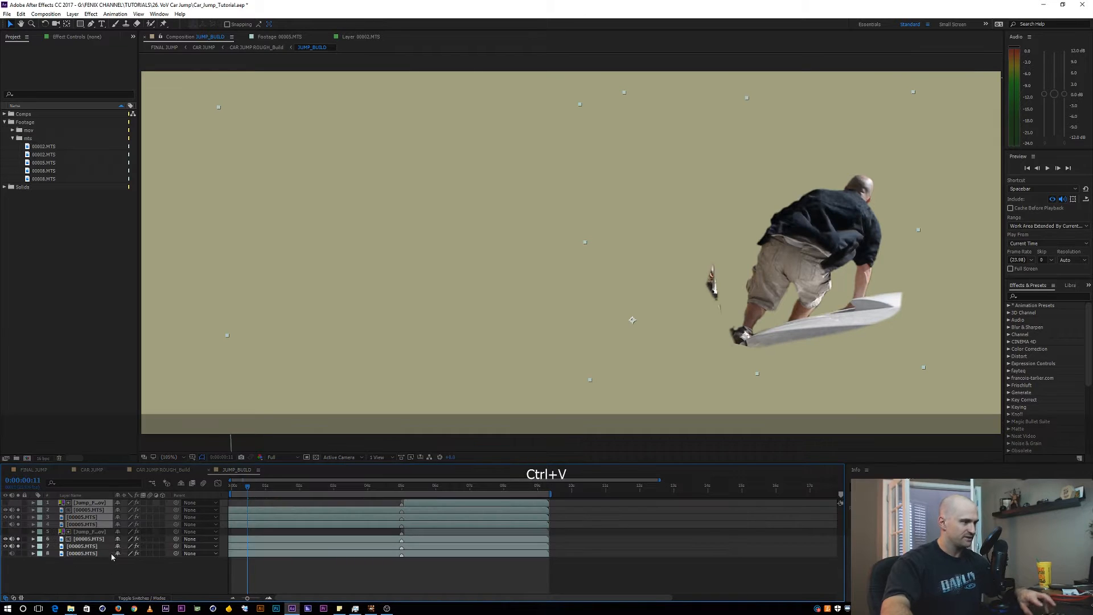
left_click(101, 586)
Leave only the pasted 00005.MTS clip on layer 4 soloed, unsoloing the other 00005.MTS layers.
left_click_drag(19, 538, 18, 546)
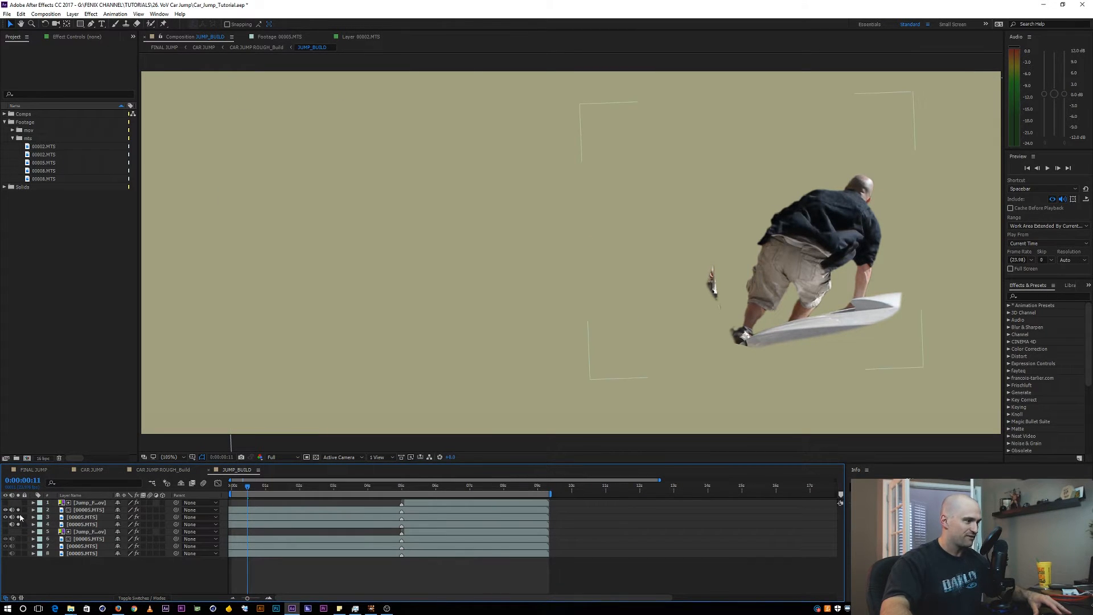
left_click_drag(19, 517, 18, 509)
left_click(74, 525)
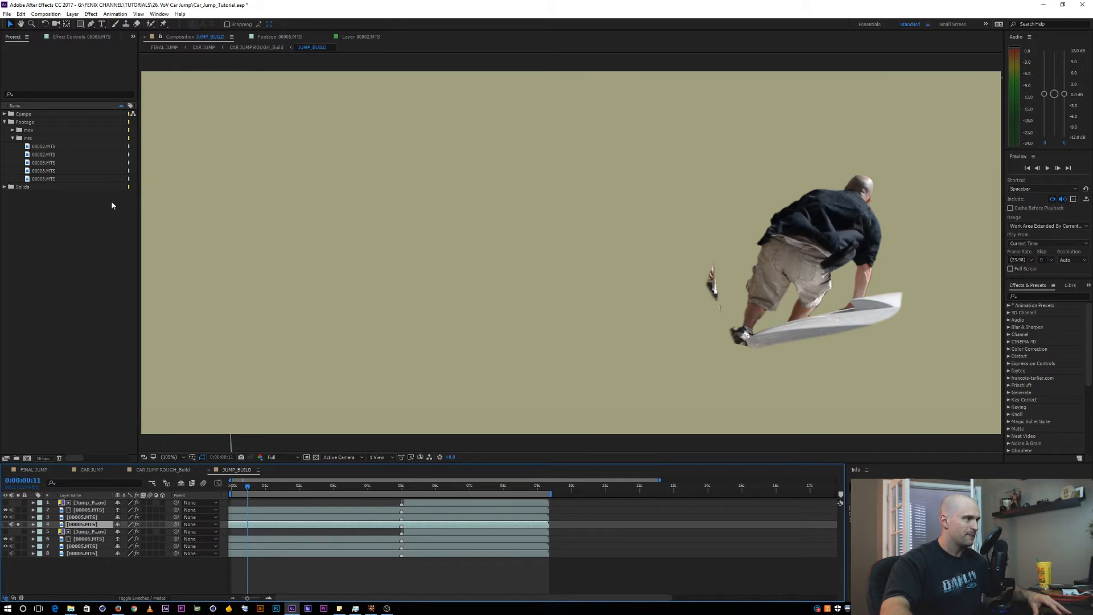
Show and collapse the effects of the 00005.MTS clip on layer 4, comparing its effect list with layer 3's.
left_click(81, 39)
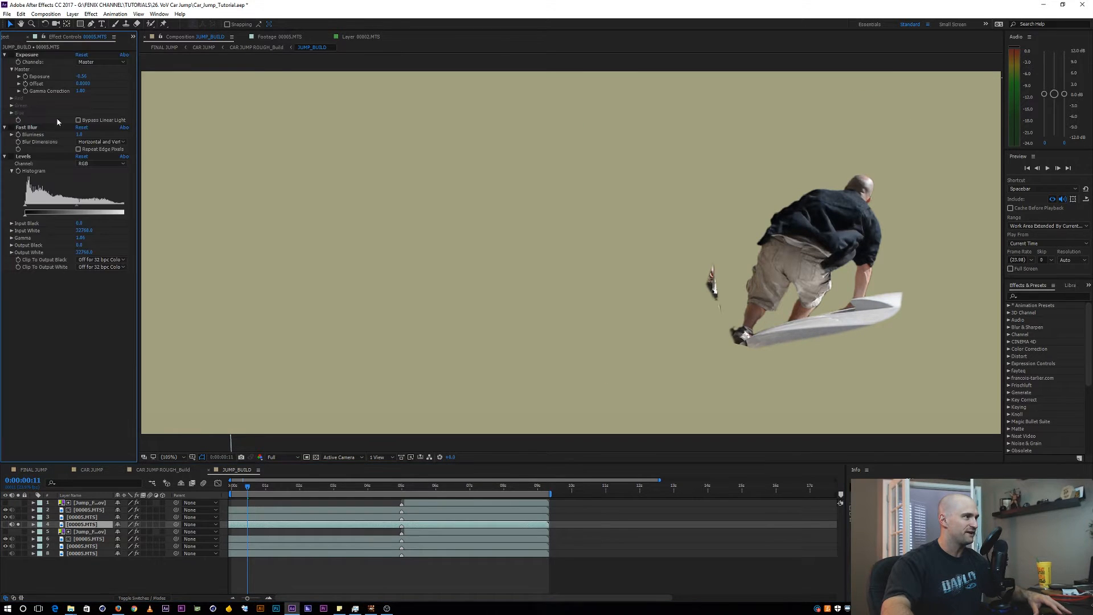
key("ctrl+grave")
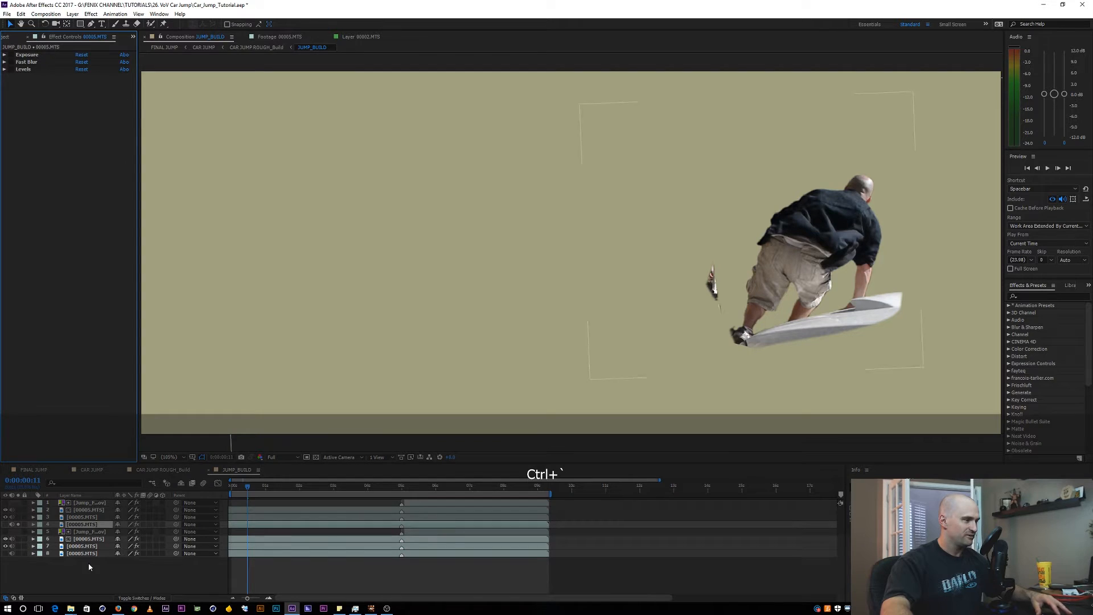
left_click(74, 525)
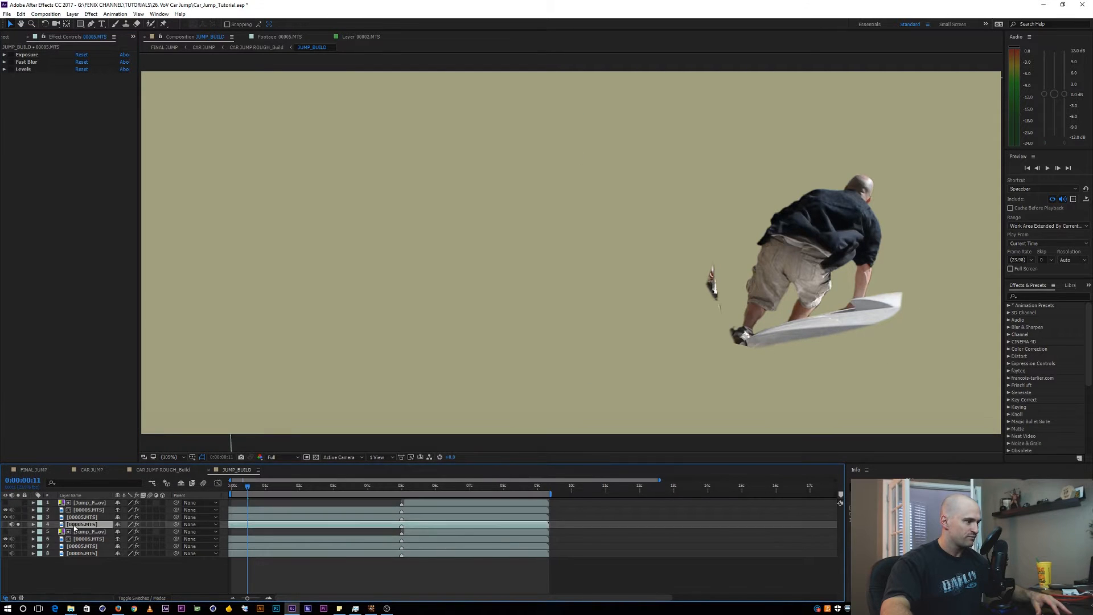
left_click(79, 517)
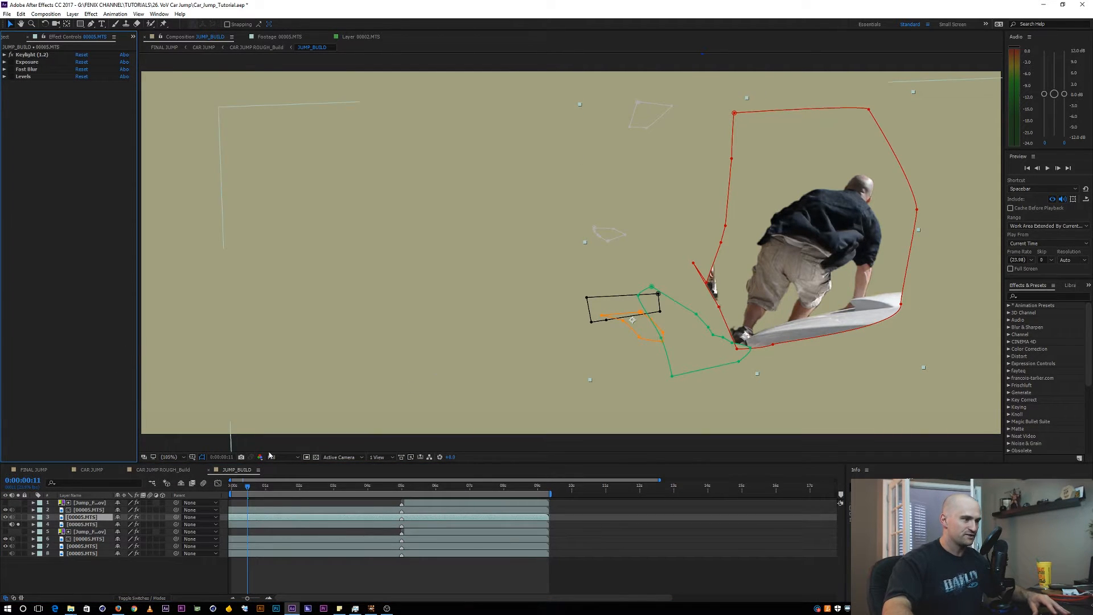
left_click(83, 525)
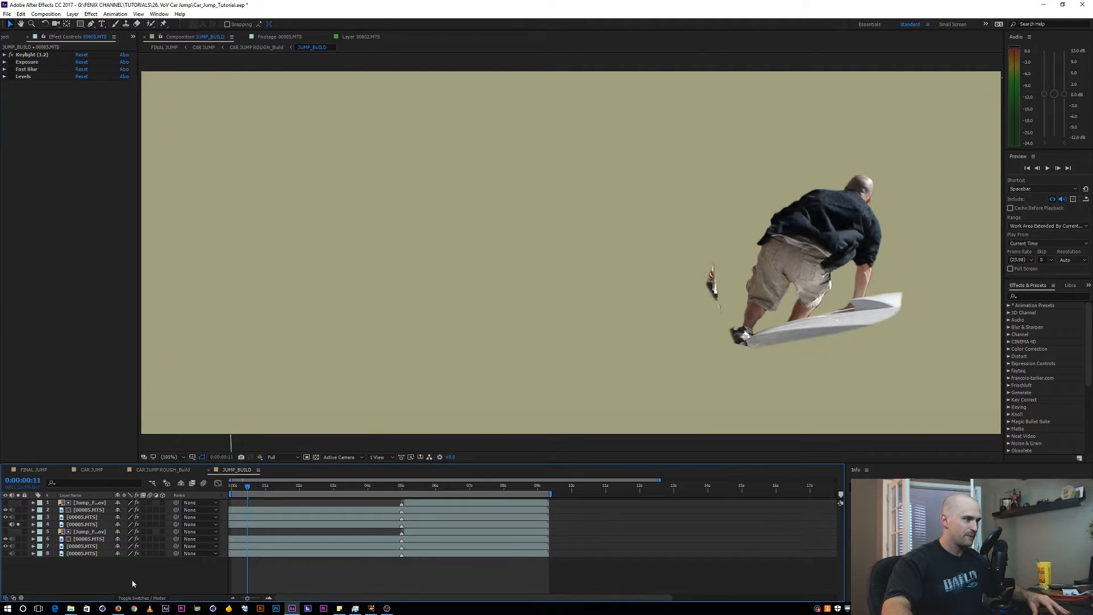
left_click(83, 524)
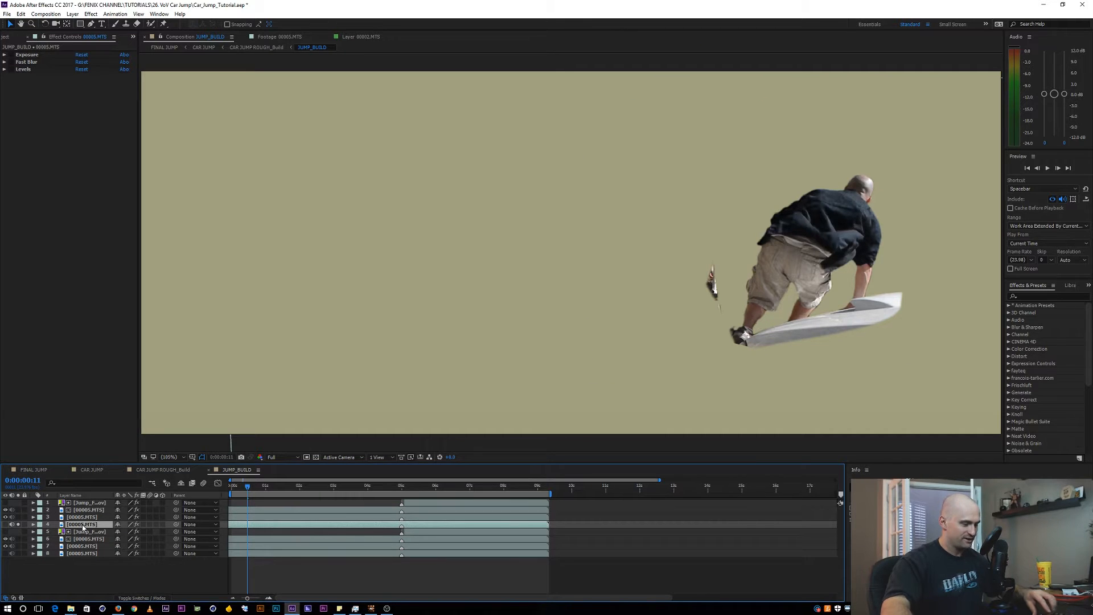
Solo the 00005.MTS clip on layer 3 in place of layer 4 and turn off its Keylight (1.2) effect.
left_click(41, 517)
left_click(20, 517)
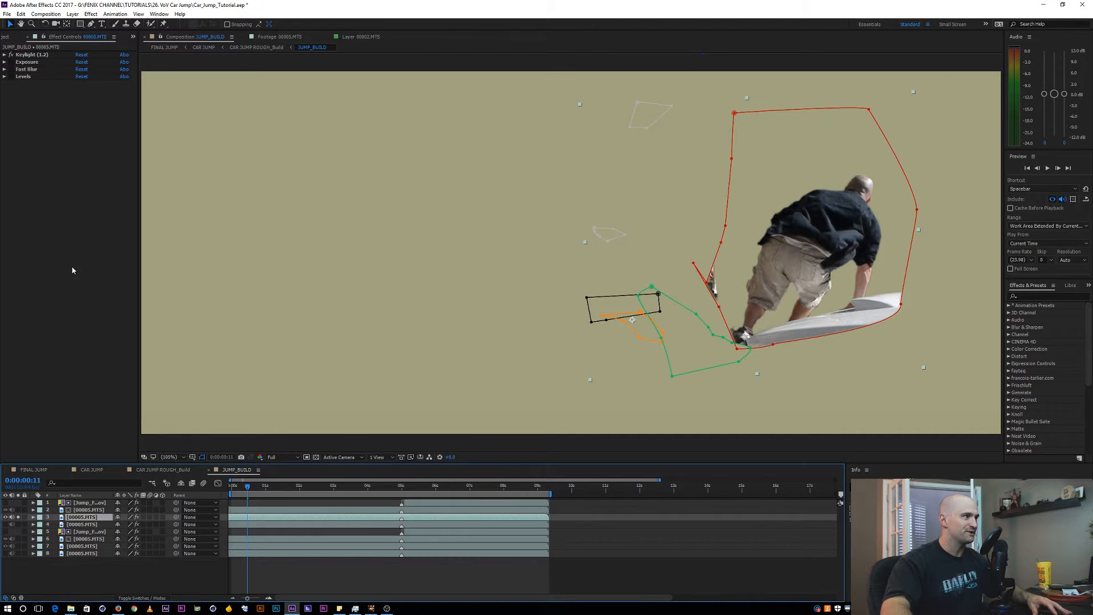
left_click(96, 433)
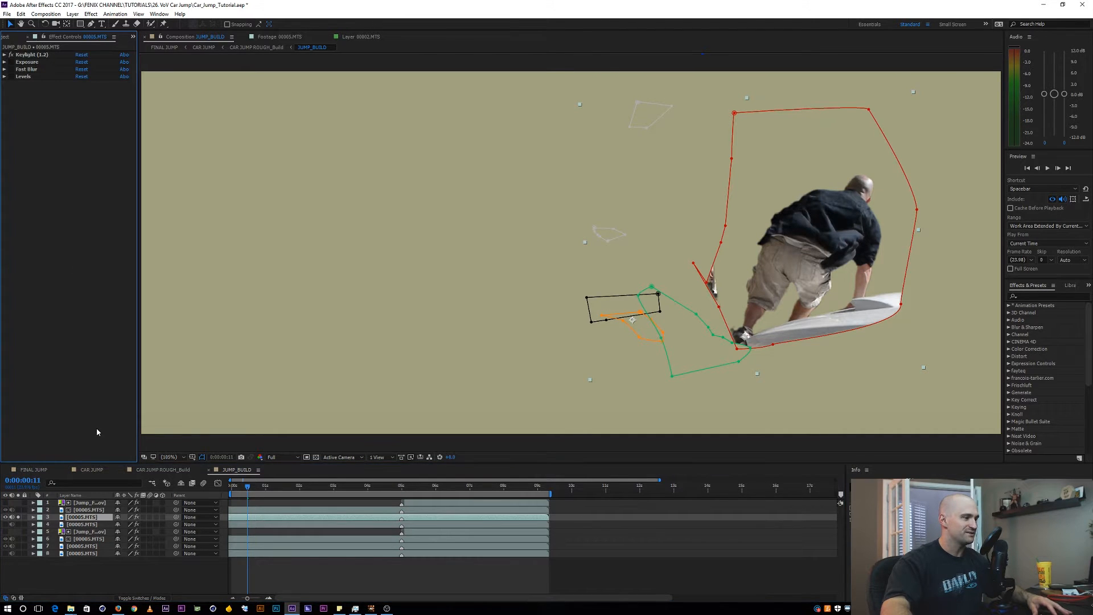
left_click(12, 55)
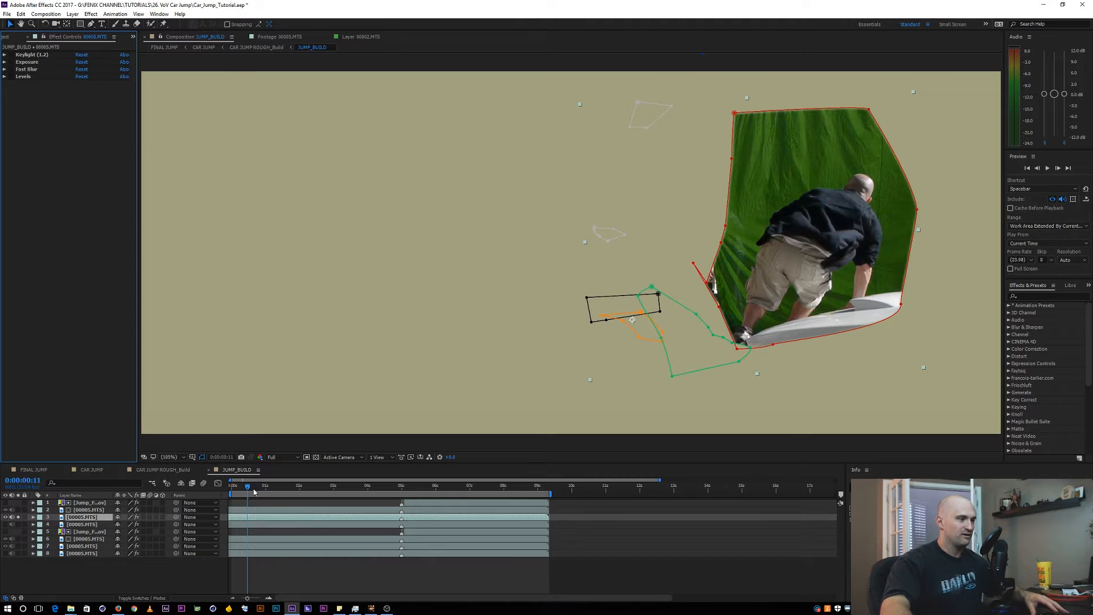
Scrub JUMP_BUILD to 0:00:05:14 and reveal the mask paths of the 00005.MTS clip on layer 3.
left_click(251, 490)
left_click_drag(251, 490, 422, 485)
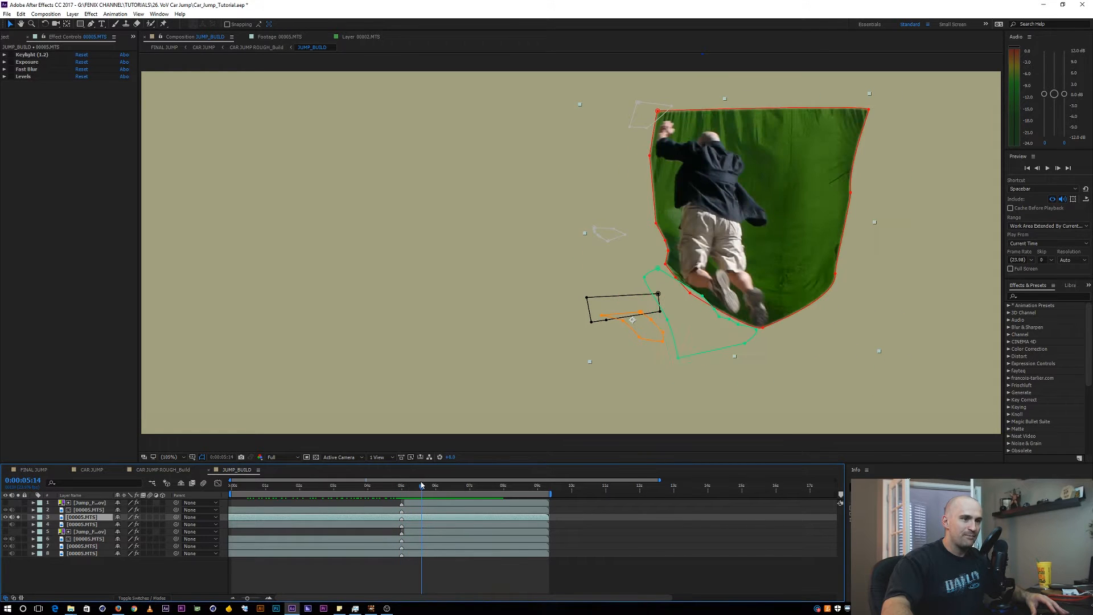
key("m")
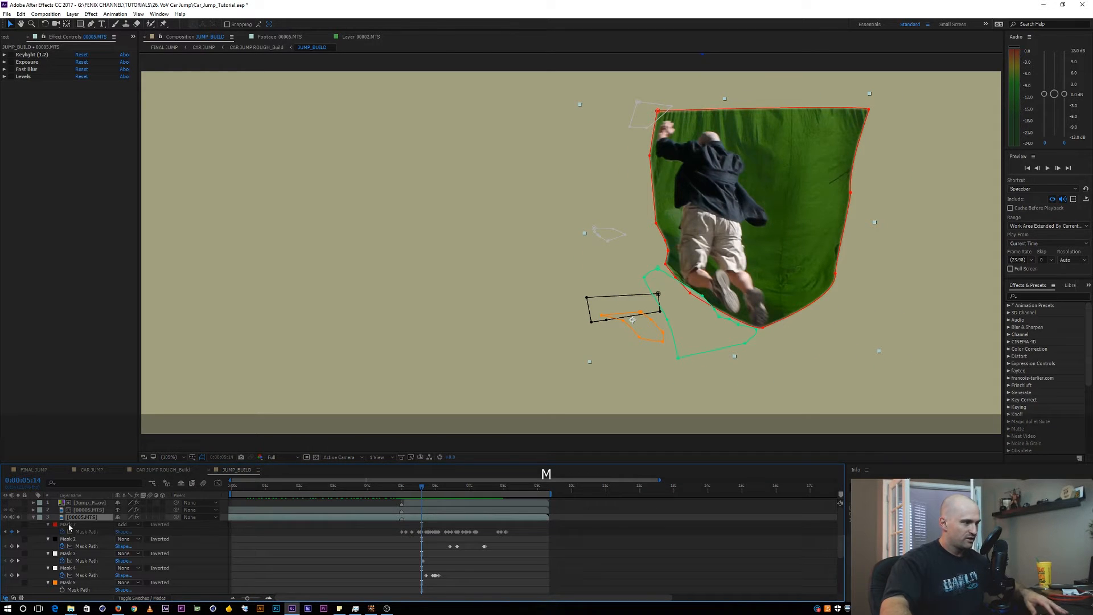
key("grave")
key("grave")
Delete Masks 1 to 5 of the 00005.MTS clip on layer 3, undo the deletion and collapse the layer.
left_click(73, 526)
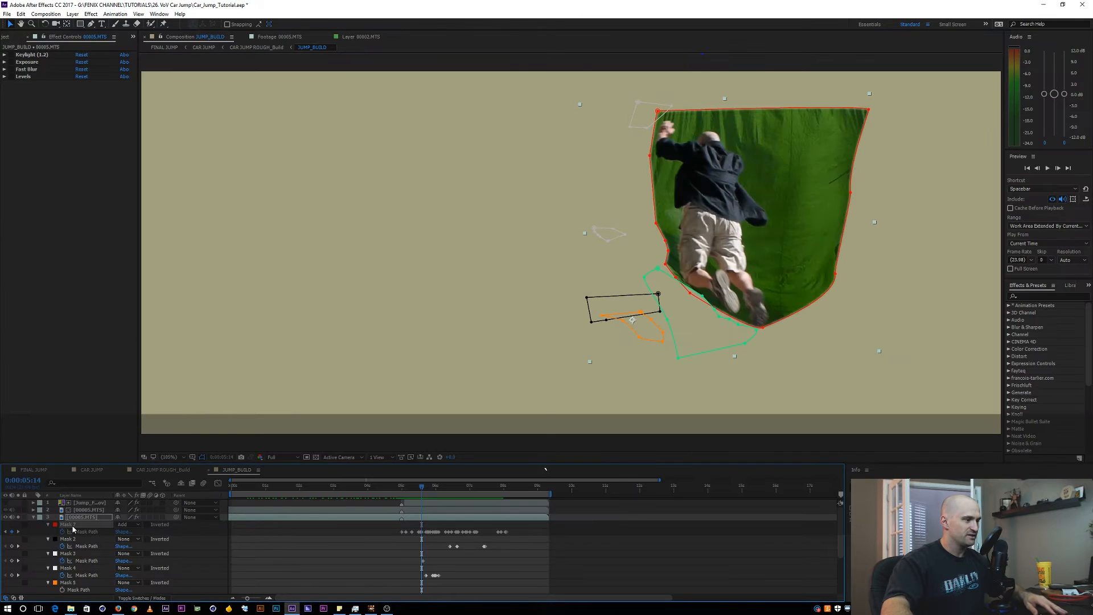
left_click(68, 582, "shift")
key("Delete")
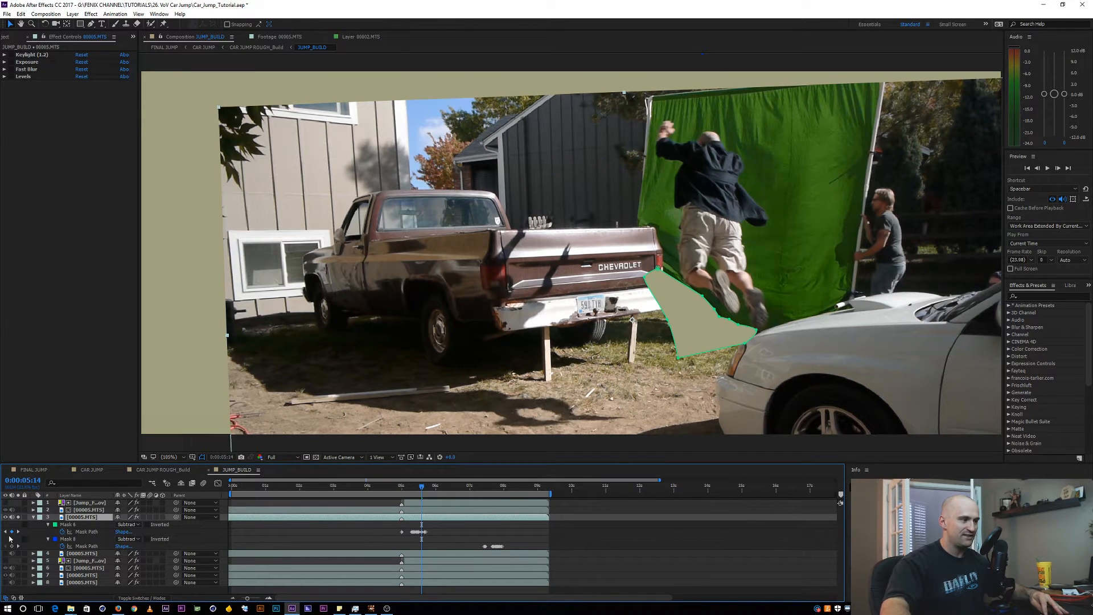
key("ctrl+z")
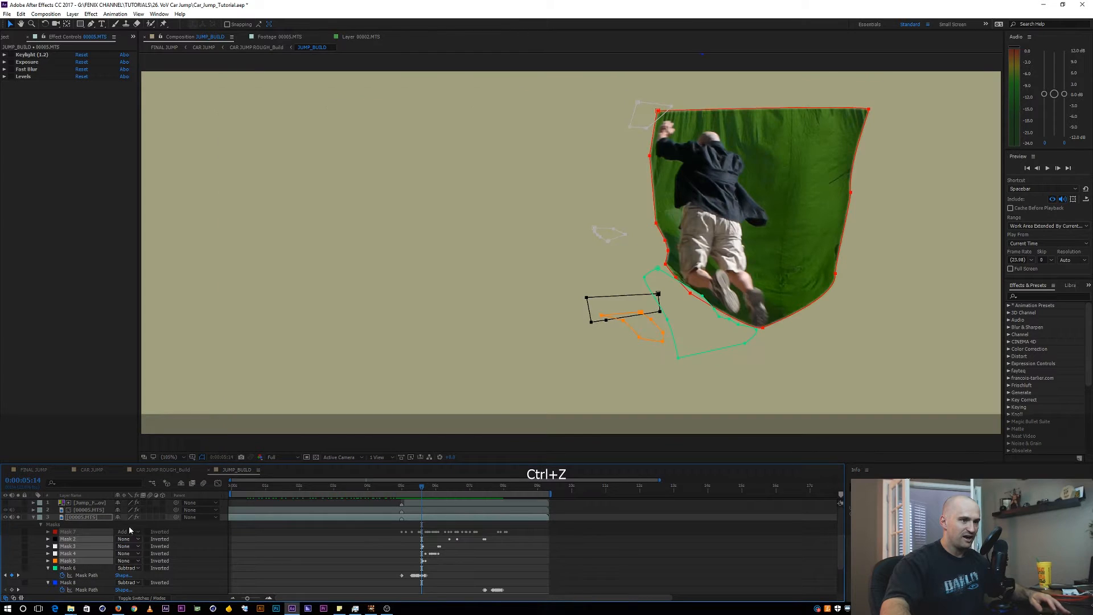
left_click(32, 517)
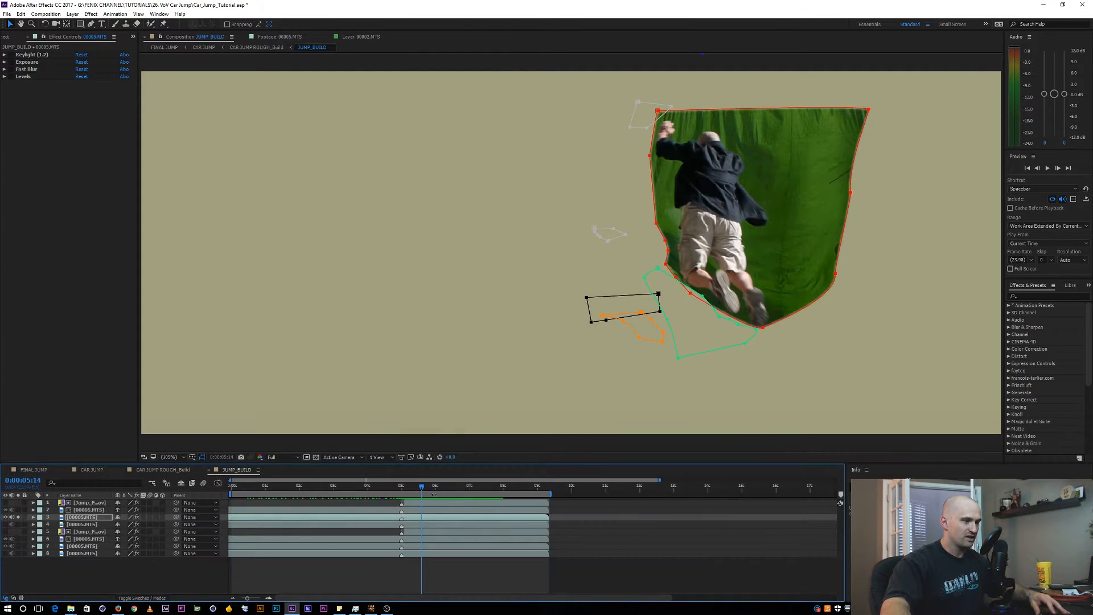
Turn the Keylight (1.2) effect of the layer 3 clip back on at 0:00:06:13, with its settings expanded.
left_click_drag(425, 489, 454, 488)
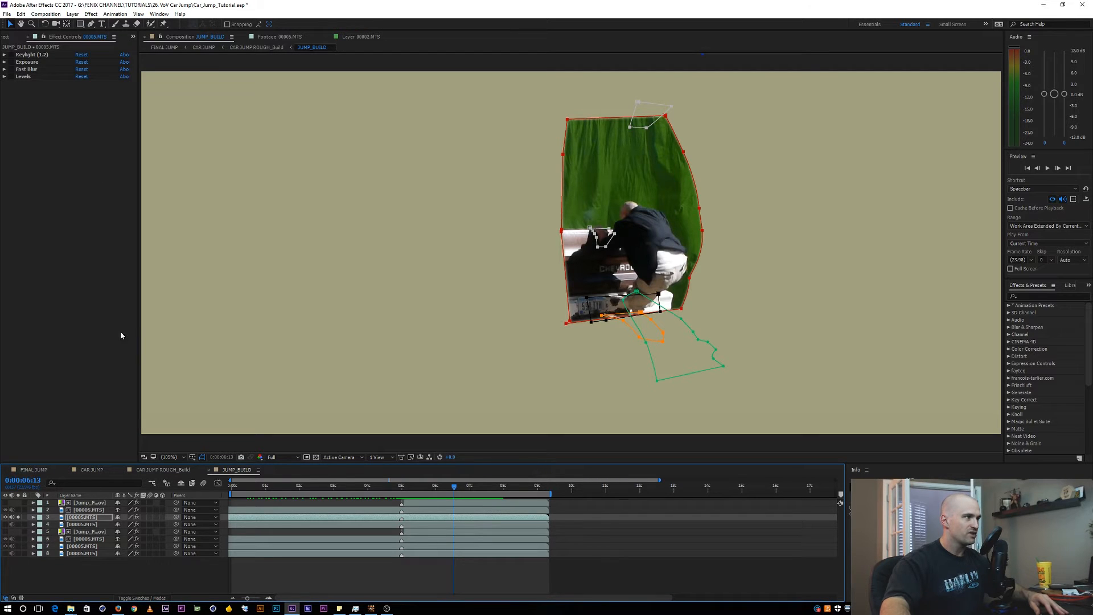
left_click(5, 54)
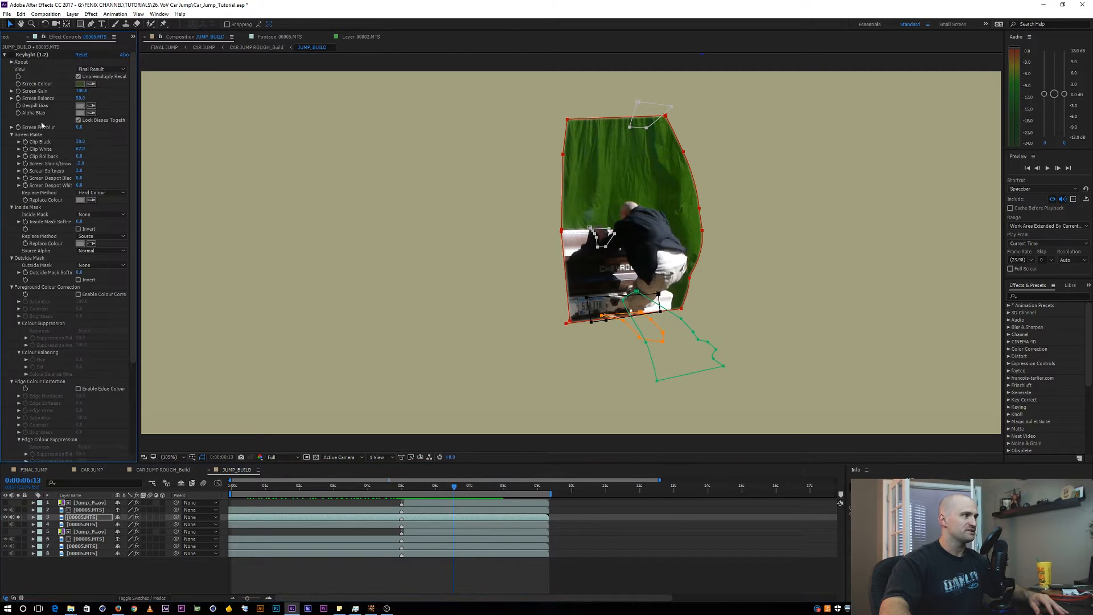
left_click(11, 55)
Reset Keylight (1.2) on the layer 3 clip and sample the green backdrop above the jumper as its Screen Colour.
left_click(81, 55)
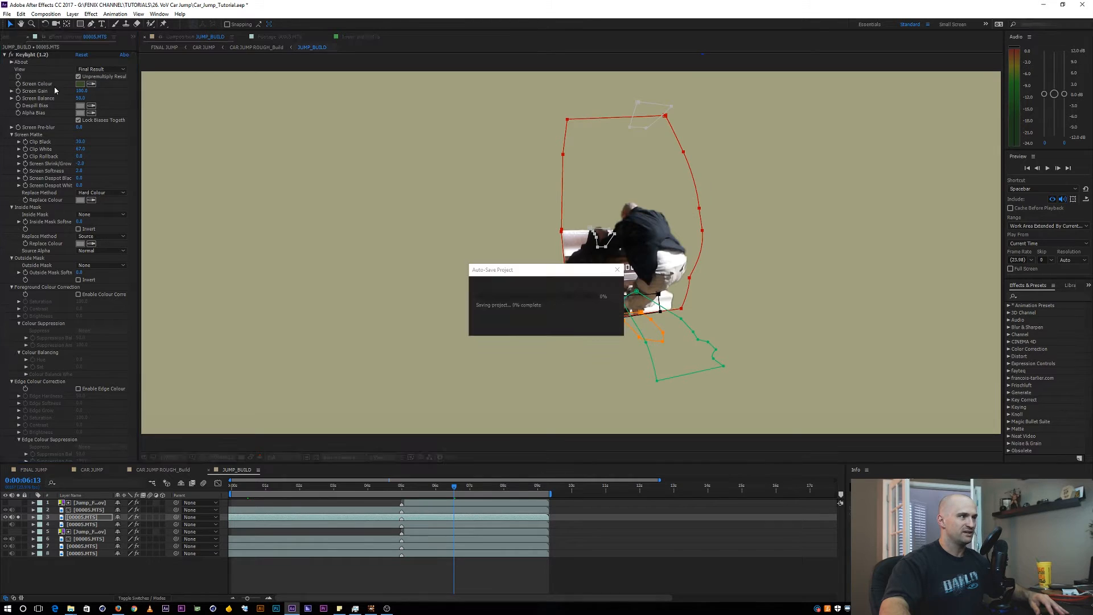
key("Escape")
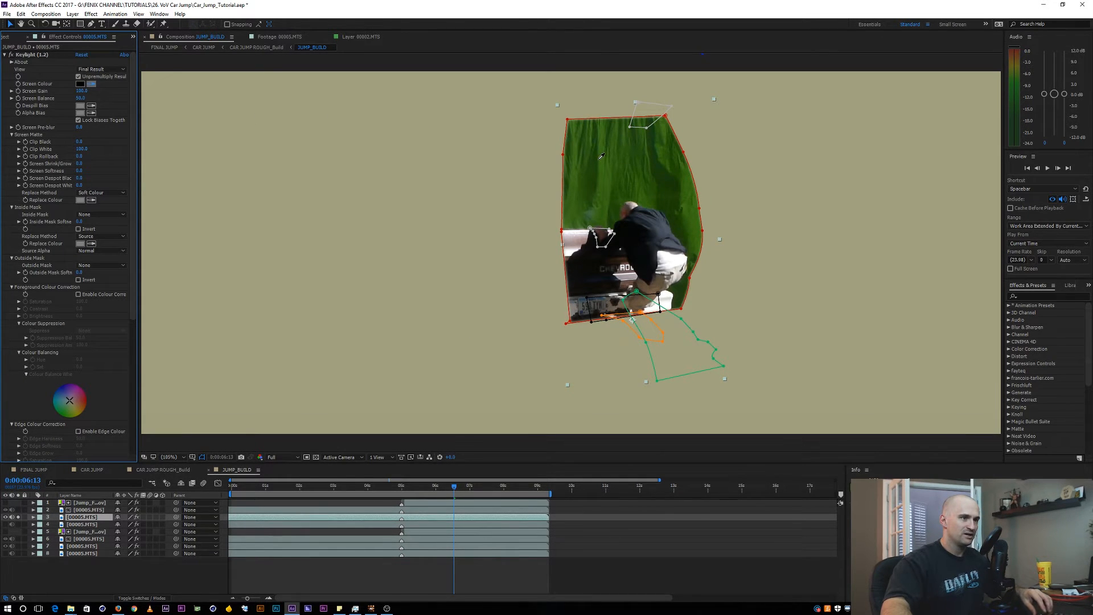
key("ctrl")
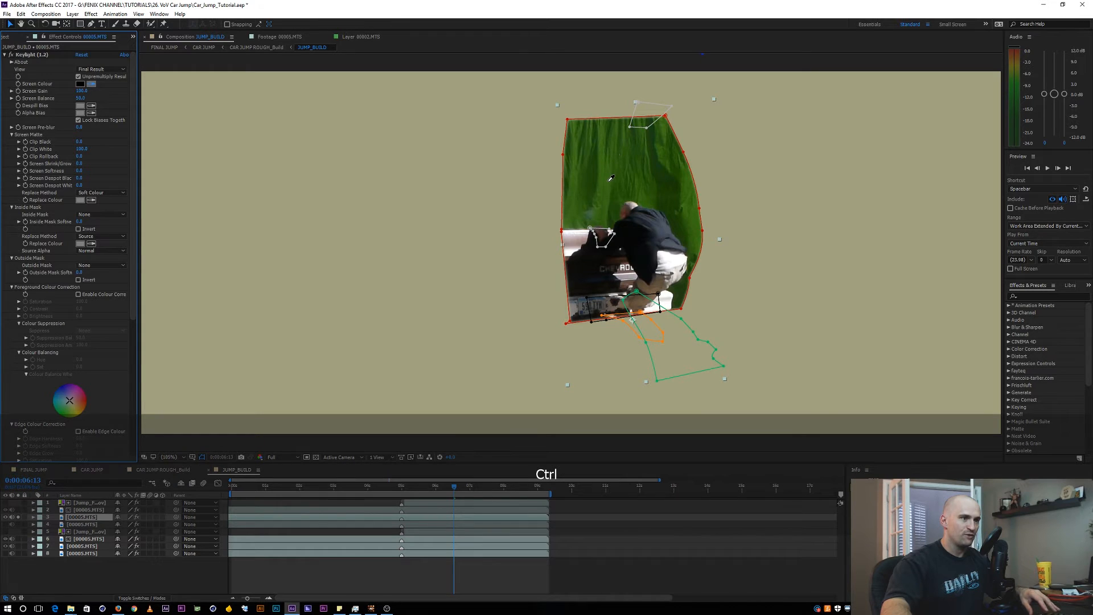
left_click(611, 179, "ctrl")
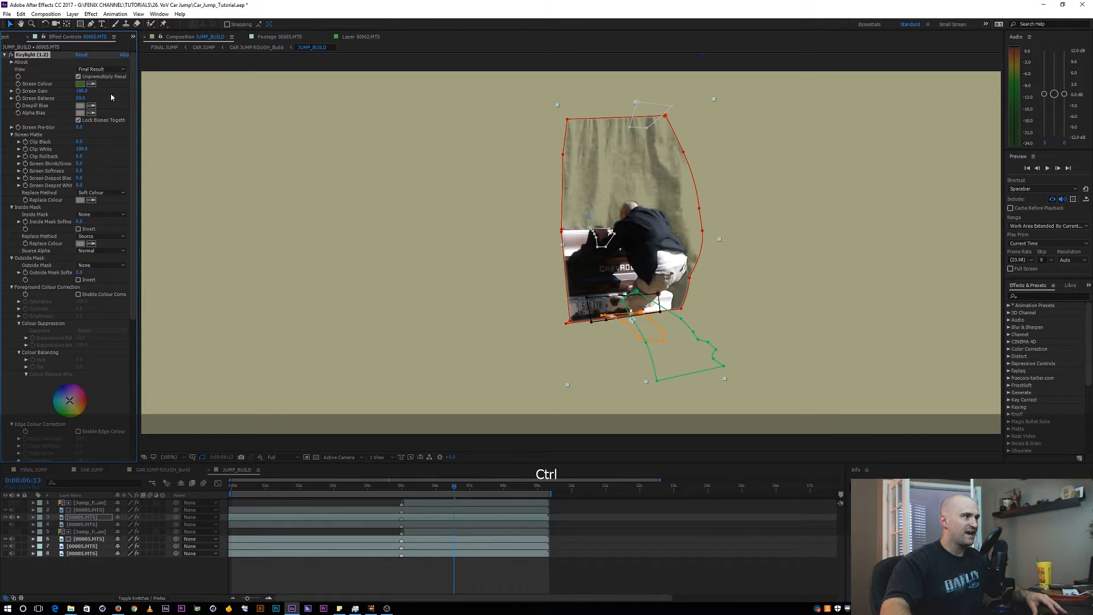
Fine-tune the Keylight Screen Colour to a slightly different green in the colour picker and accept it.
left_click(79, 84)
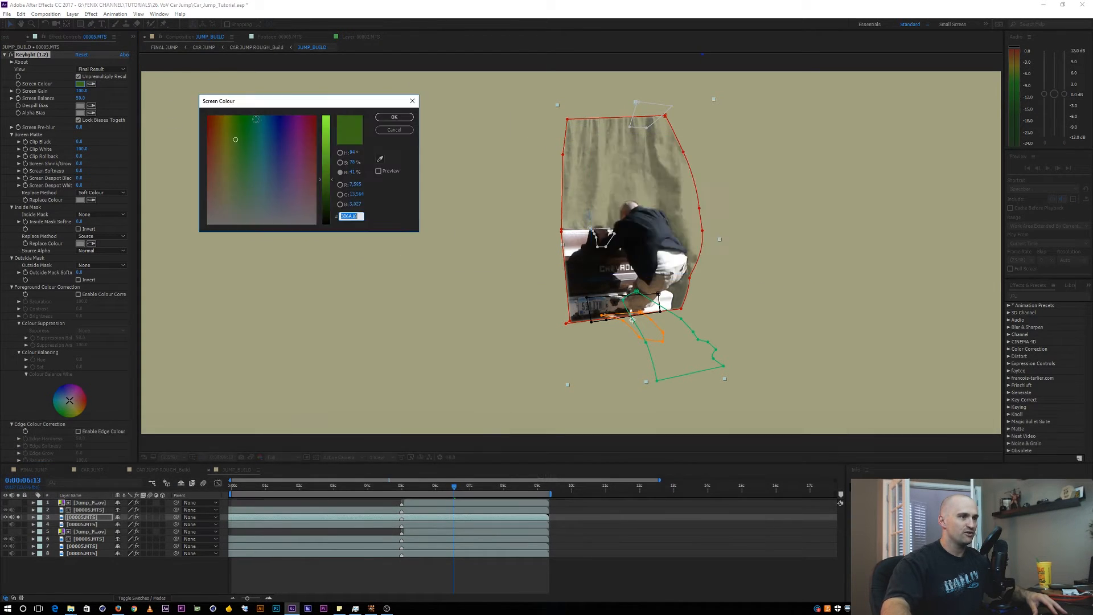
left_click_drag(234, 139, 249, 159)
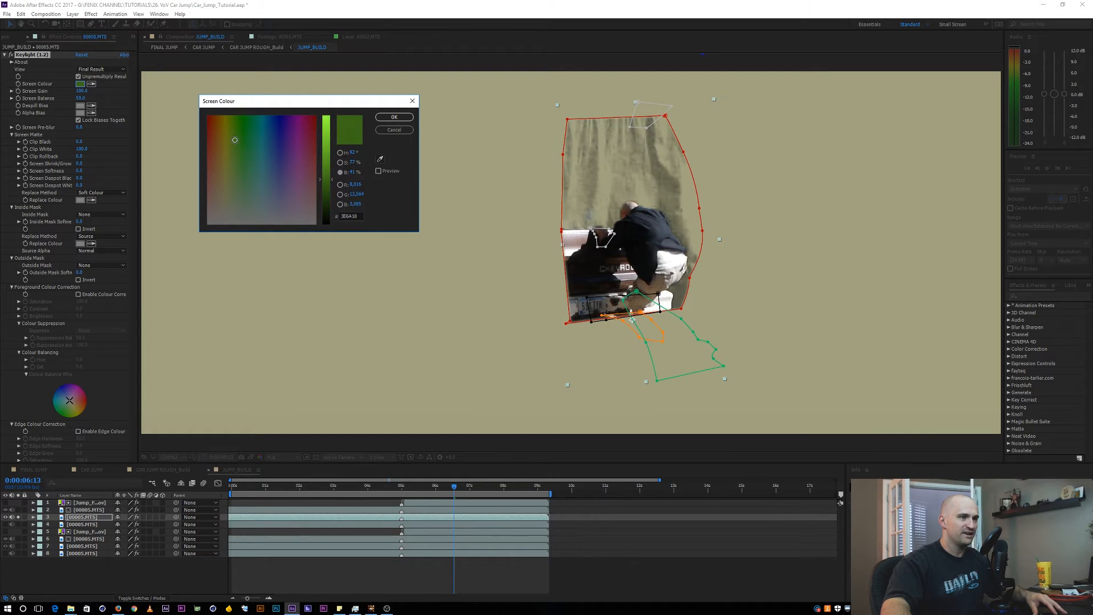
left_click(394, 117)
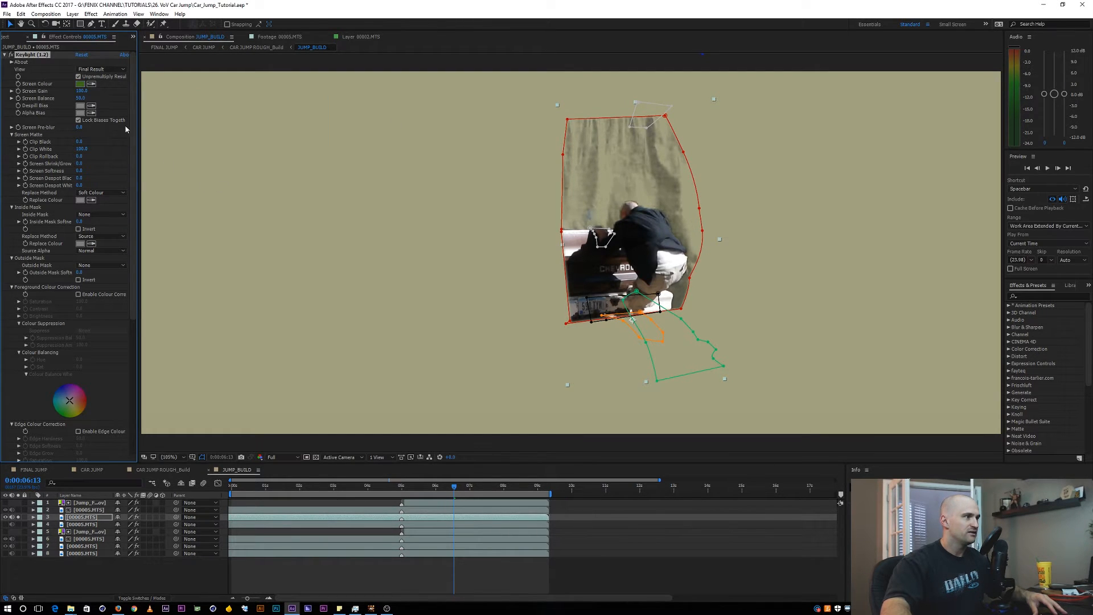
View Keylight's Replace Method options without changing them, and undo the Screen Colour changes and the effect reset.
left_click(112, 193)
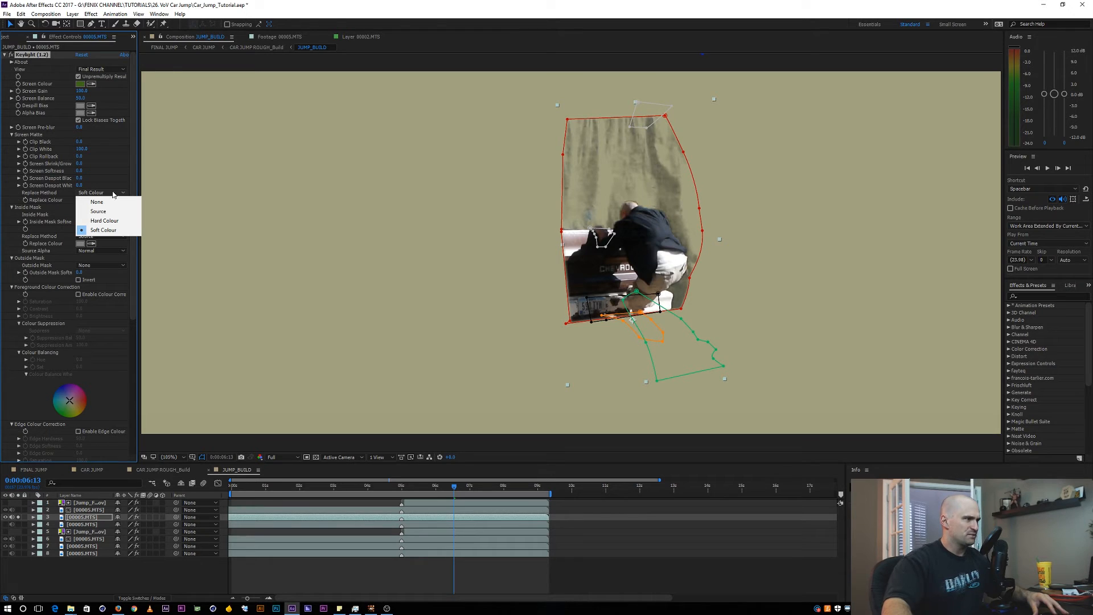
left_click(134, 173)
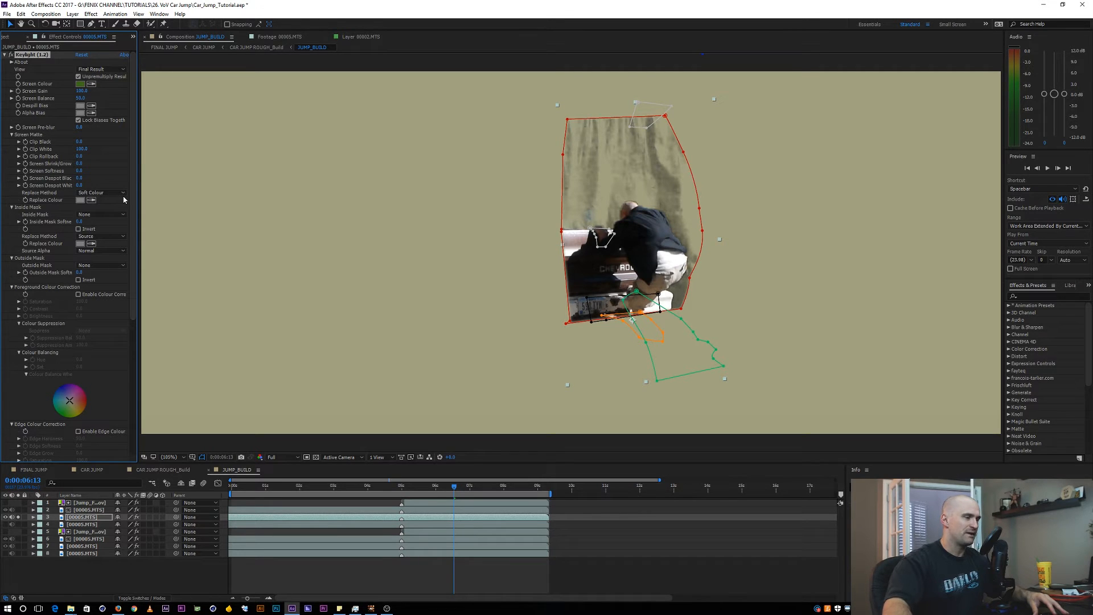
left_click(117, 193)
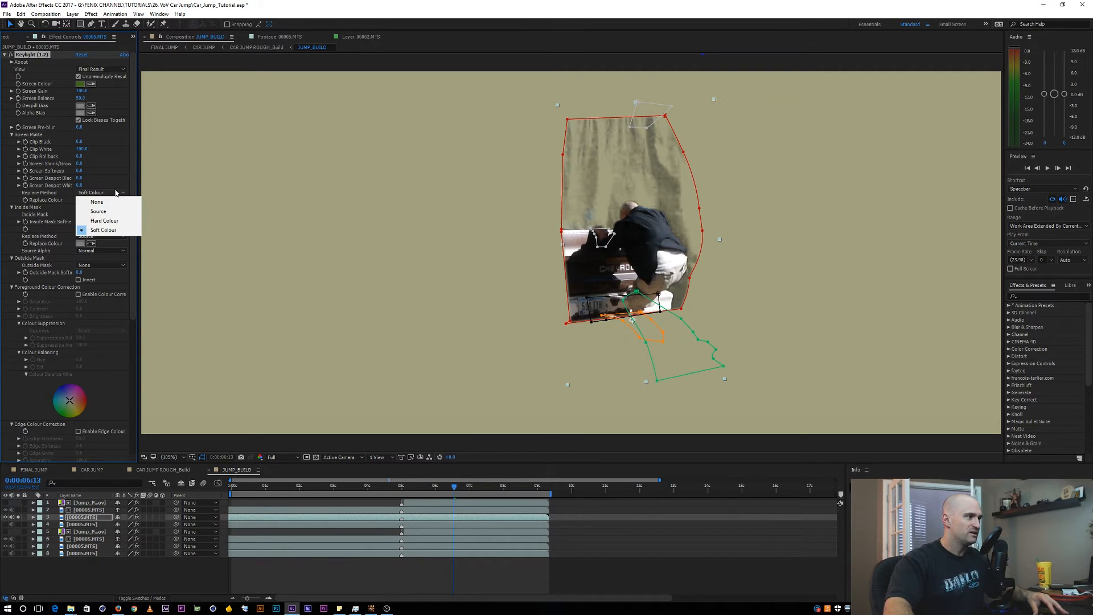
left_click(134, 179)
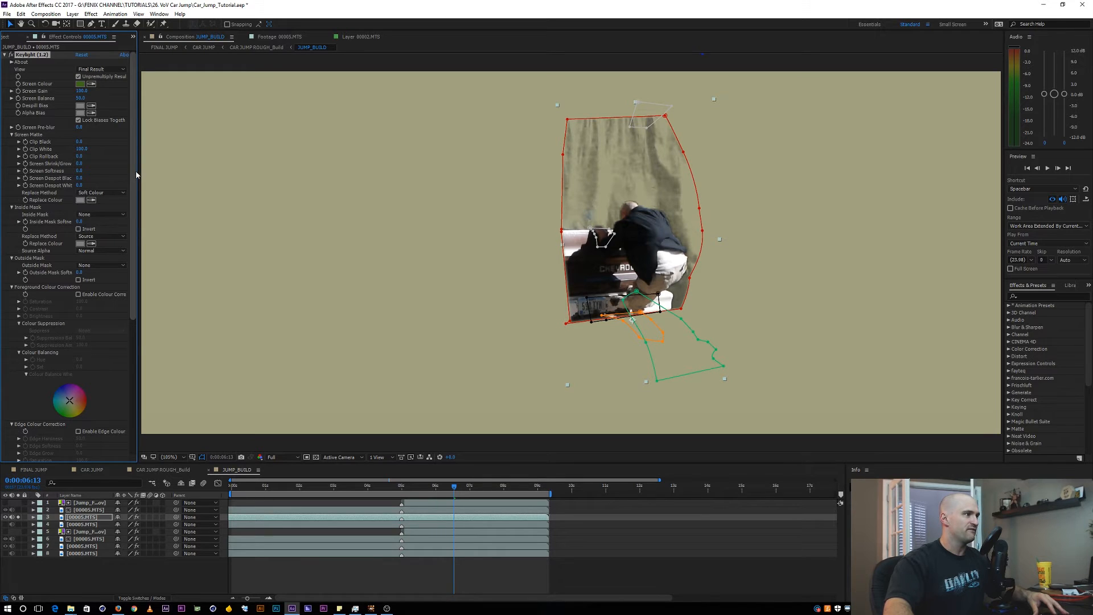
key("ctrl+z")
key("ctrl+z")
key("ctrl+z")
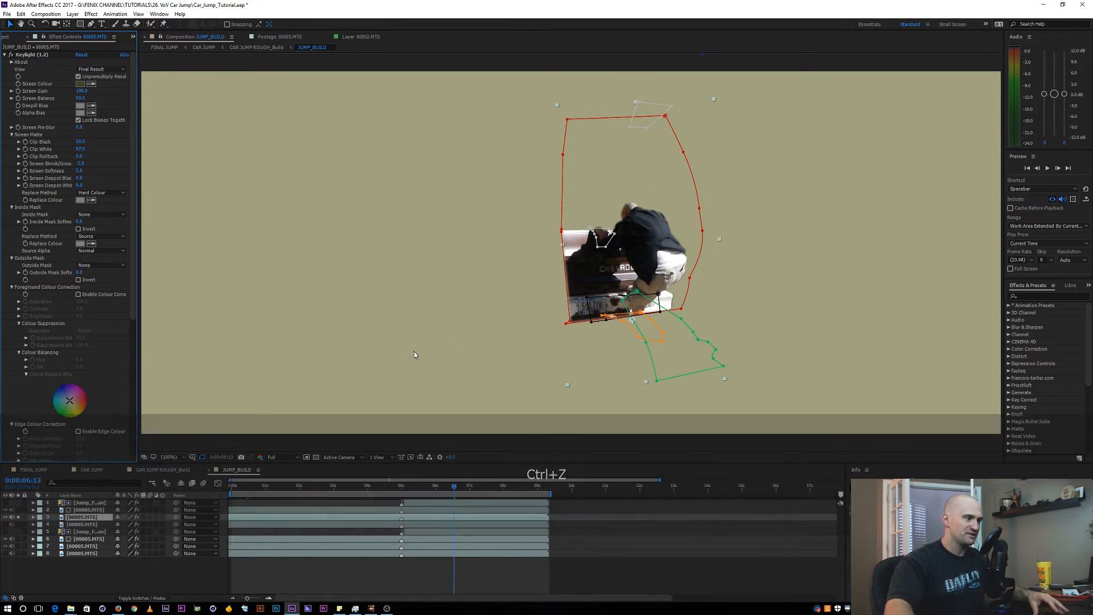
Select the 00005.MTS clip on layer 2 and toggle its solo to compare the jumper with and without it, leaving it soloed.
left_click(136, 563)
left_click(80, 510)
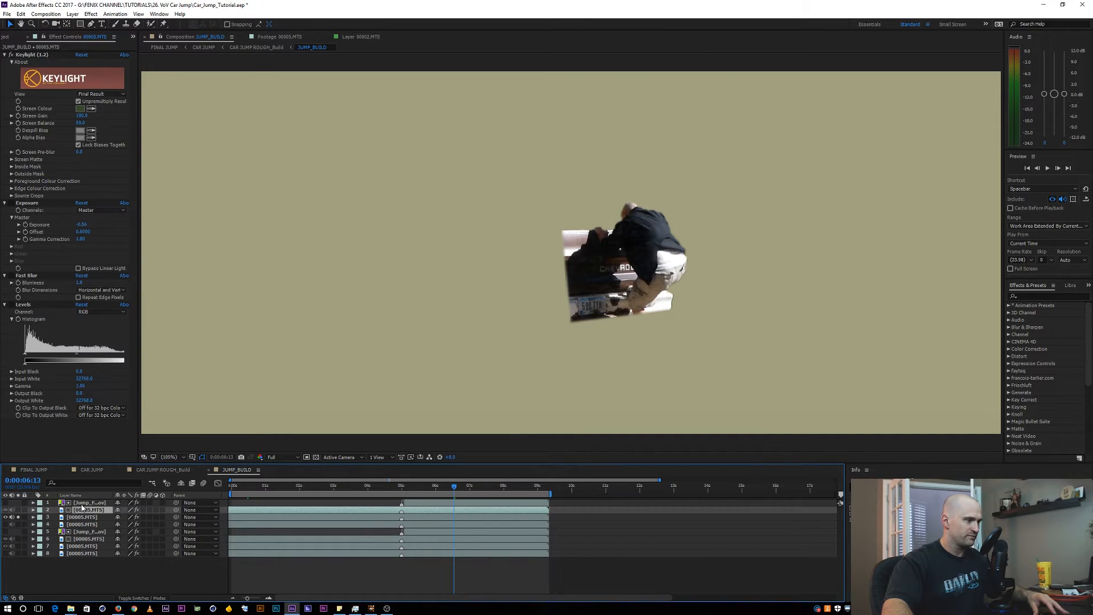
left_click(19, 510)
left_click(19, 511)
left_click(19, 511)
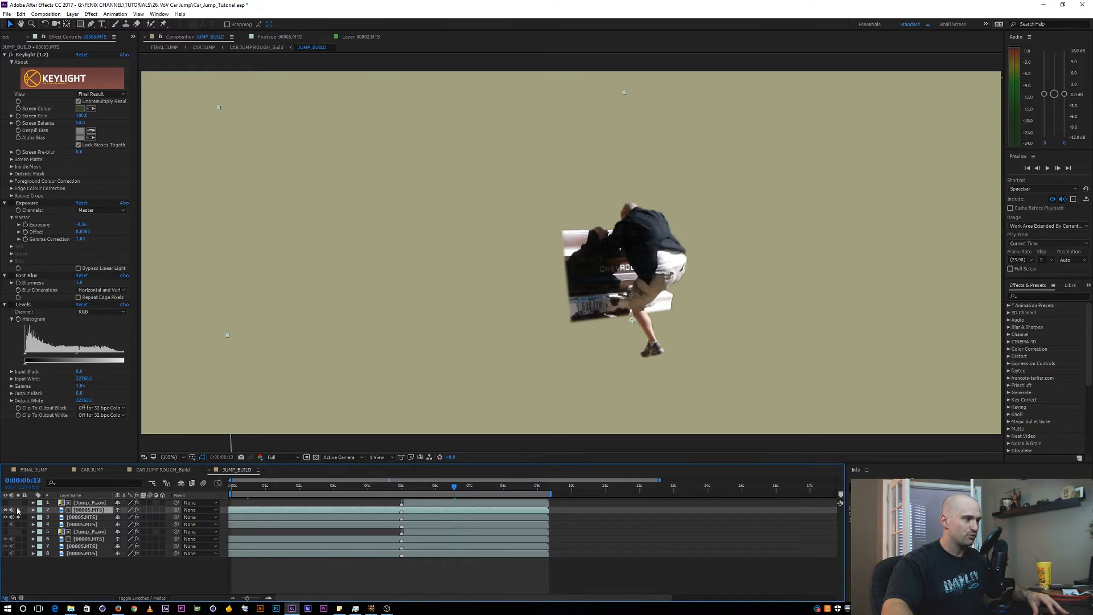
left_click(18, 510)
left_click(18, 511)
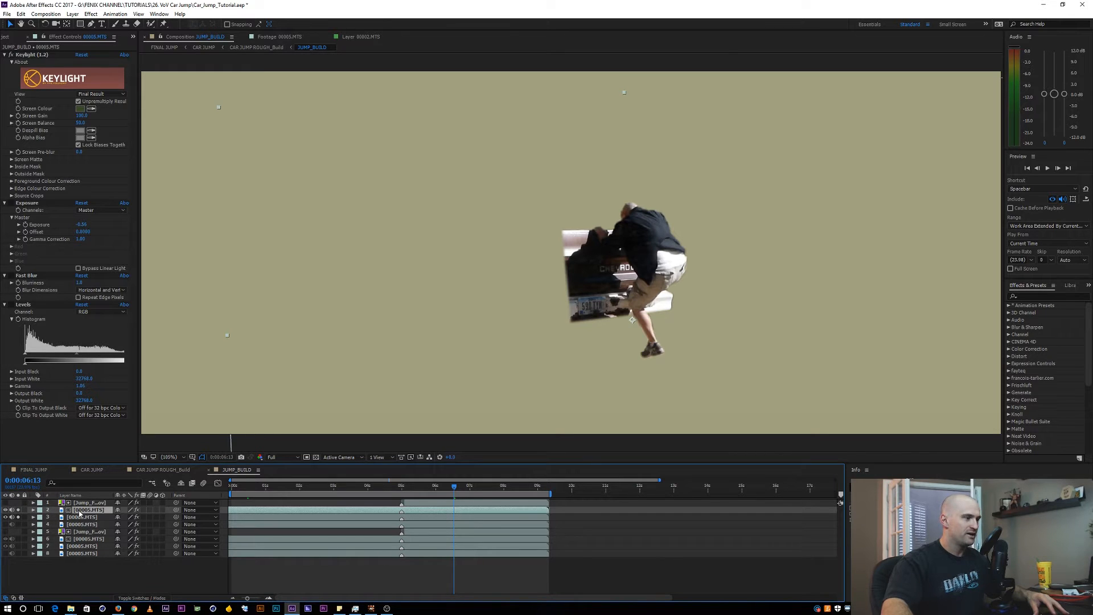
Examine the layer 3 clip with layer 2 unsoloed, and return to the layer 2 clip soloed alongside it.
left_click(75, 517)
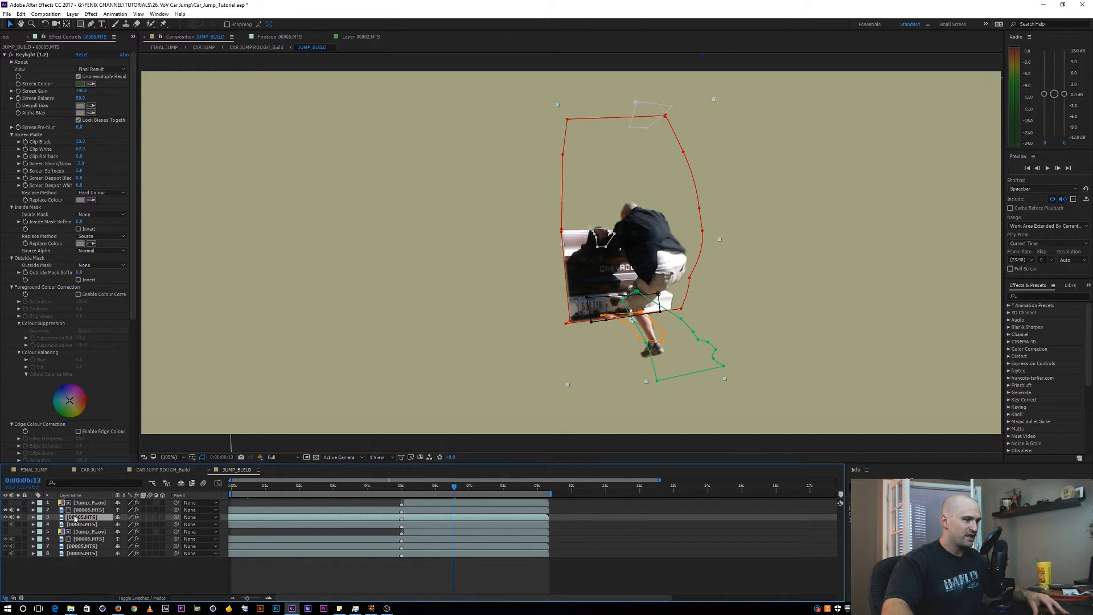
left_click(18, 516)
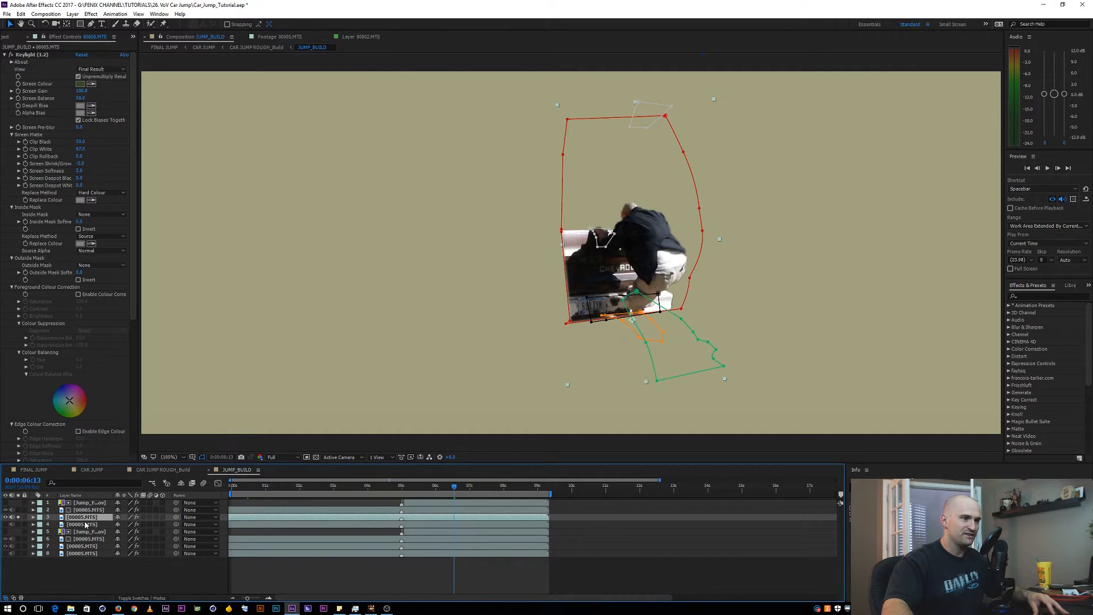
left_click(18, 510)
left_click(153, 508)
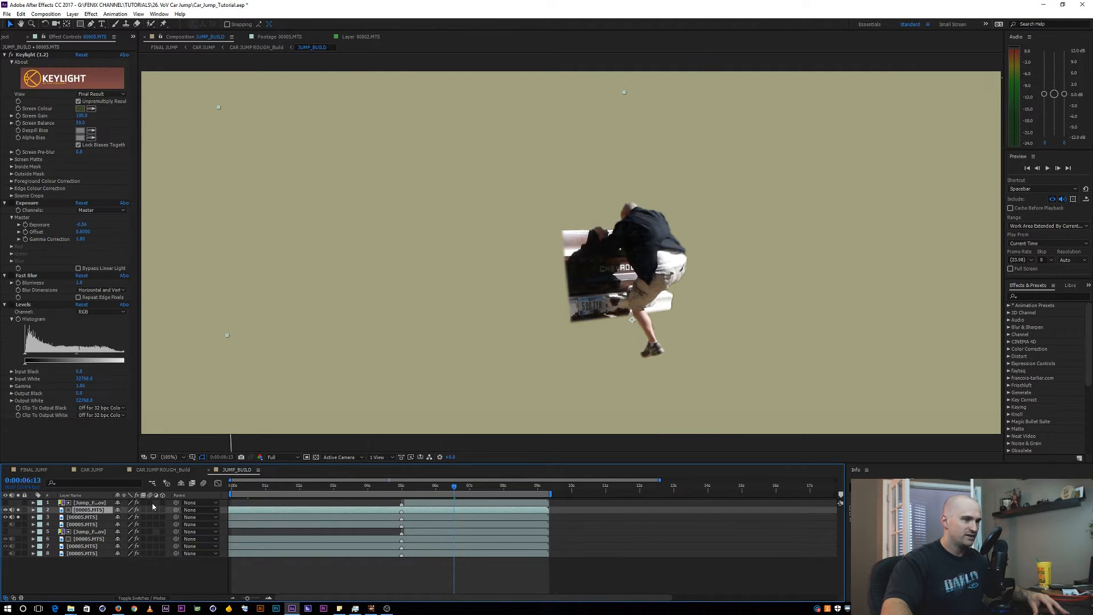
Toggle the display of layer controls and check the 00005.MTS clip on layer 2 for mask paths.
key("ctrl+shift+h")
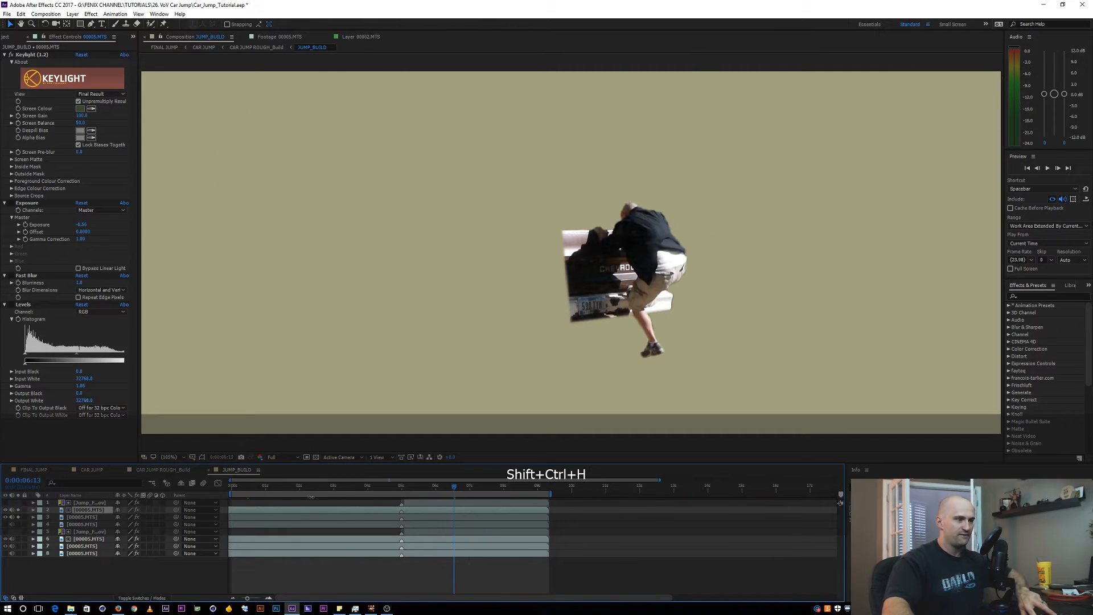
key("ctrl+shift+h")
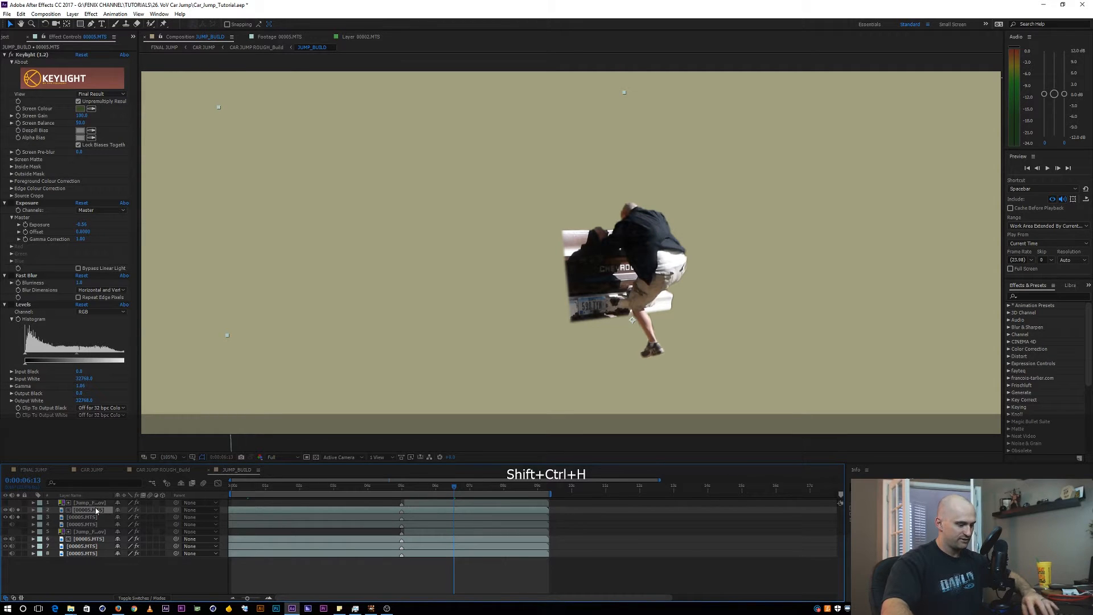
key("m")
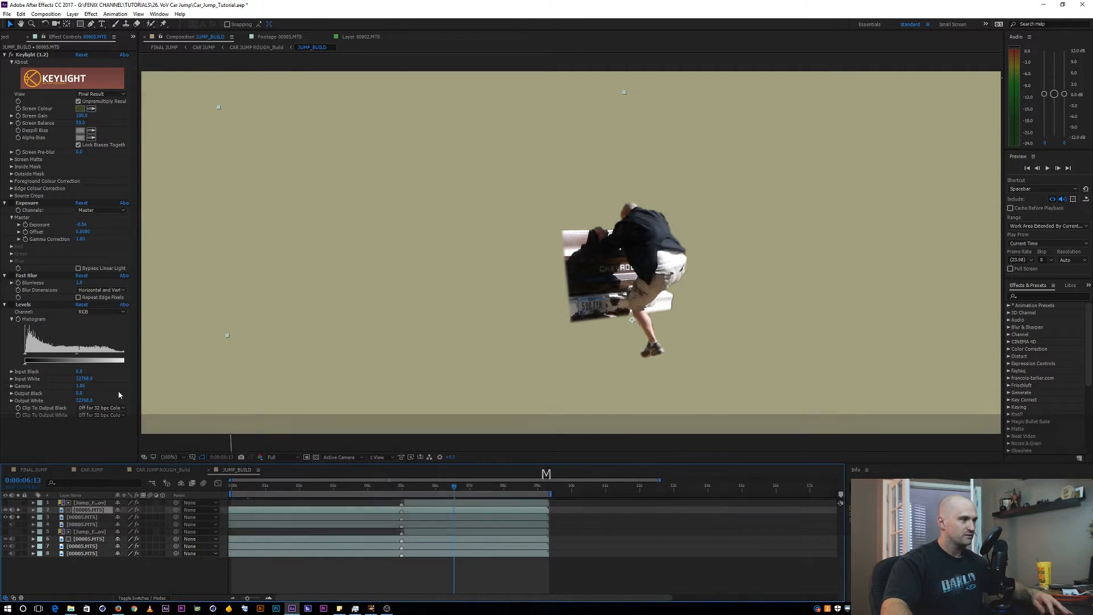
Undo the recent changes and delete the duplicated layers, keeping only one set of four in JUMP_BUILD.
key("ctrl+z")
key("Delete")
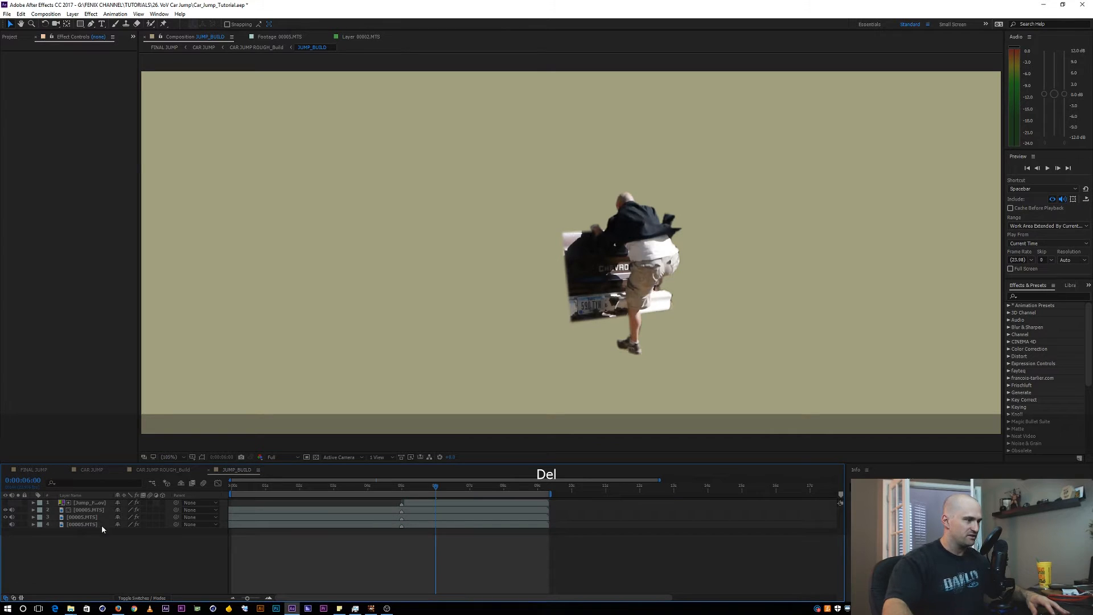
Hide the 00005.MTS clip on layer 2 and turn the display of layer controls back on.
left_click(78, 512)
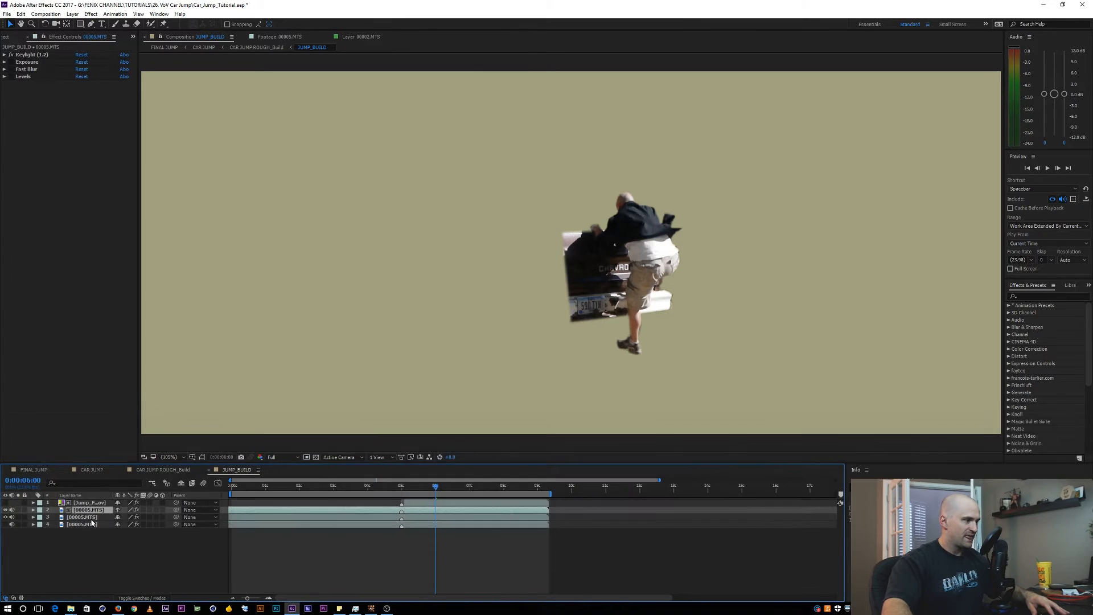
left_click(5, 512)
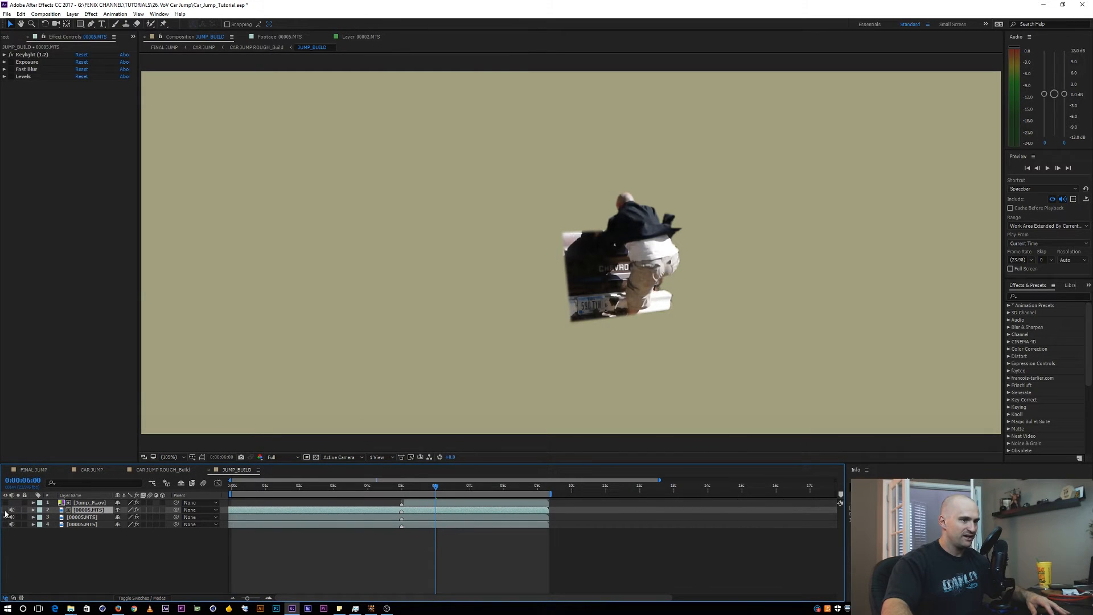
key("ctrl+shift+h")
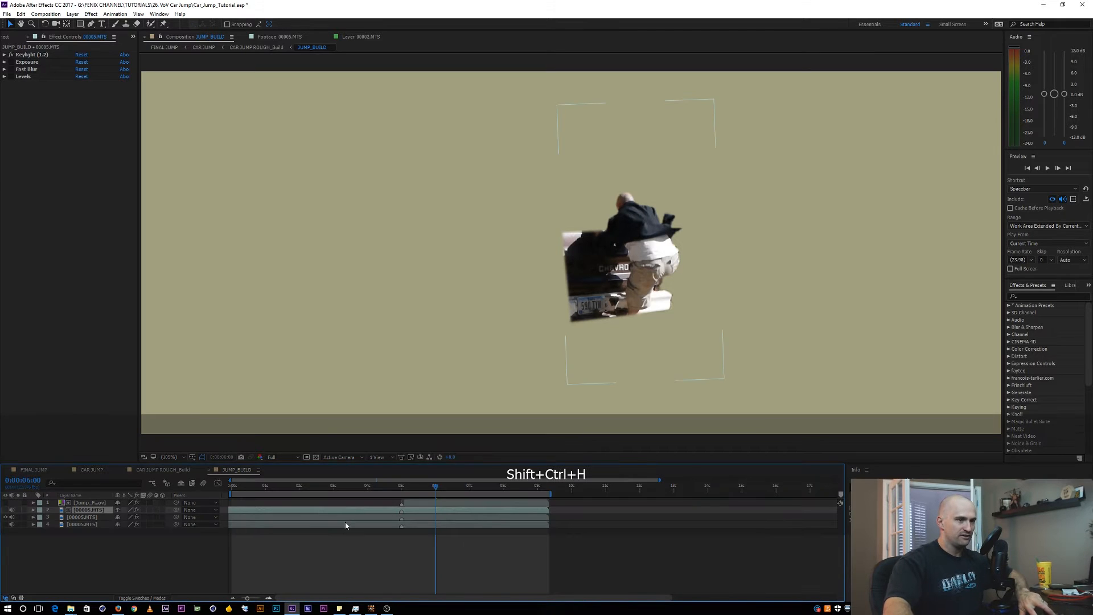
Inspect the masks and effects of Jump_For_Roto.mov on layer 1, widen the Layer Name column and clear the selection.
left_click(81, 504)
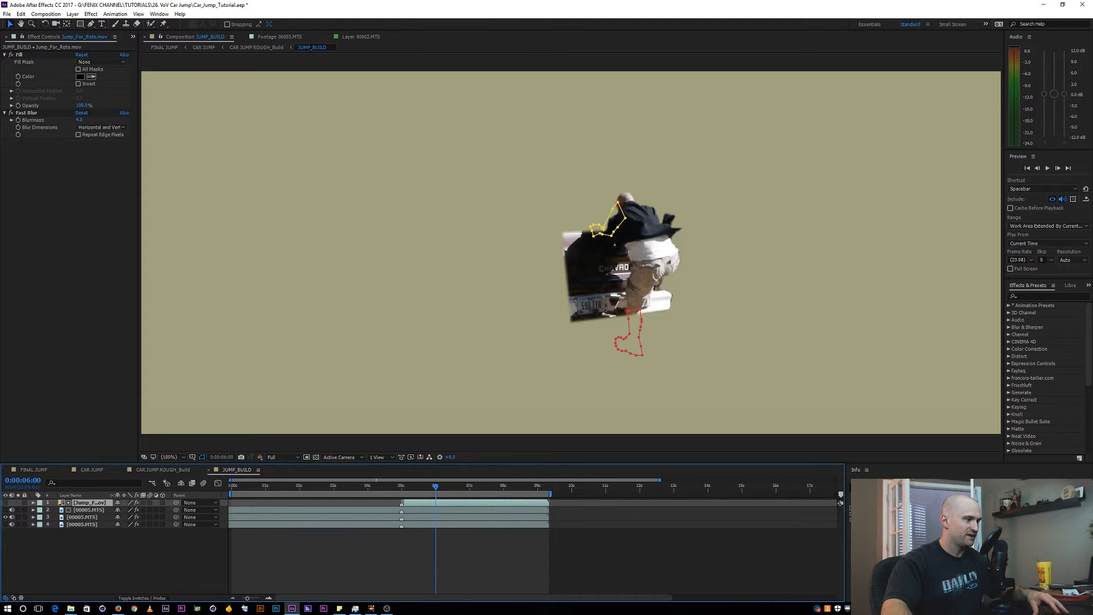
mouse_move(229, 552)
left_mouse_down()
mouse_move(261, 552)
mouse_move(244, 552)
left_mouse_up()
left_click(150, 563)
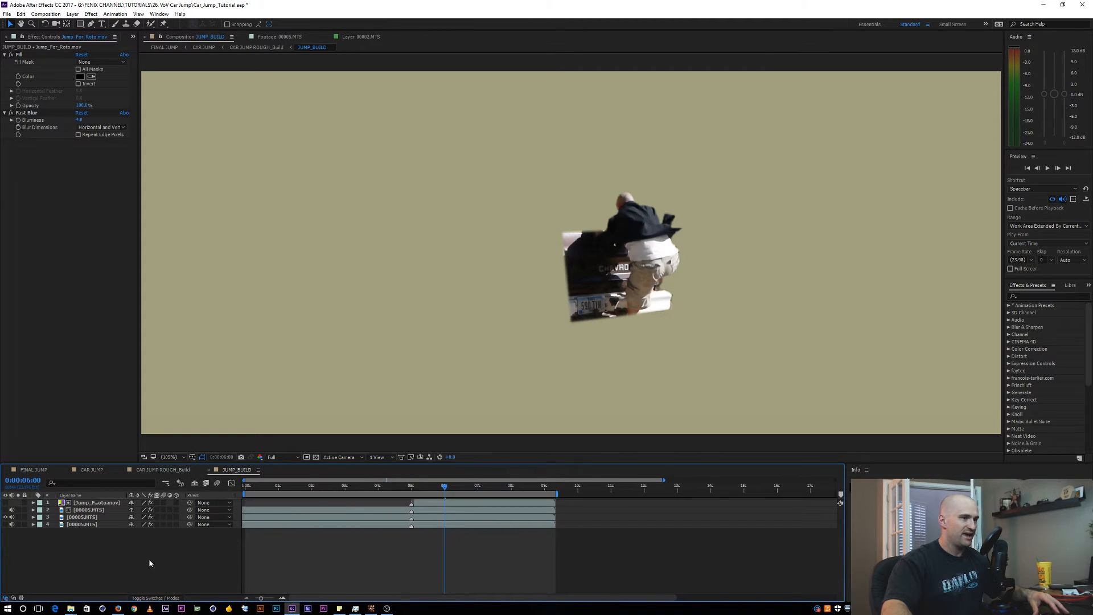
Compare the roto masks of Jump_For_Roto.mov at 0:00:07:02 and 0:00:06:11 and briefly show its black fill.
left_click_drag(446, 490, 481, 488)
left_click(107, 503)
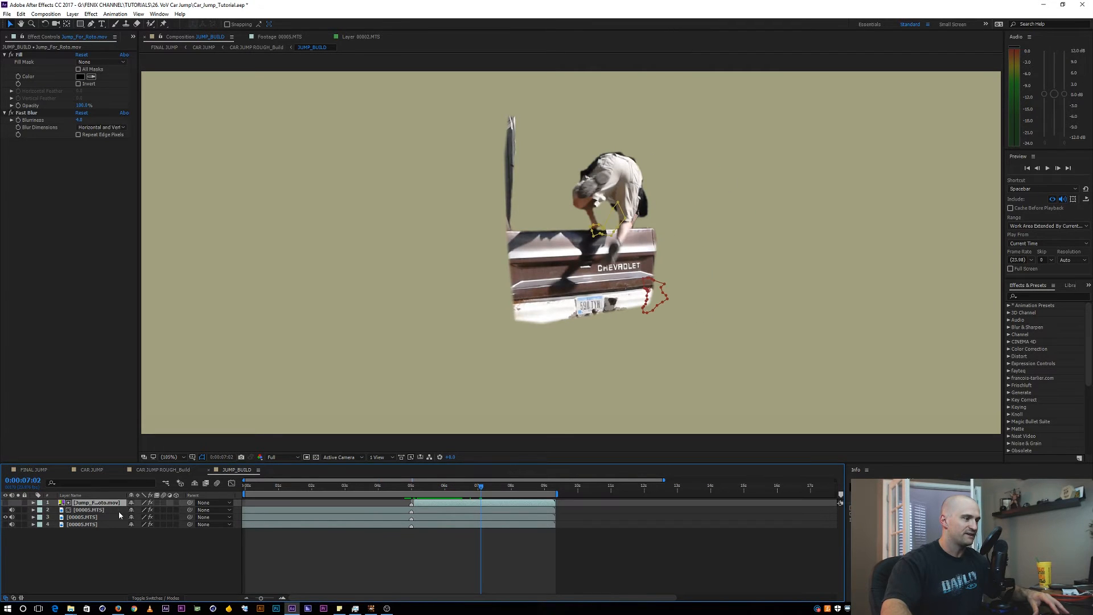
left_click(89, 511)
left_click_drag(480, 488, 461, 488)
left_click(101, 503)
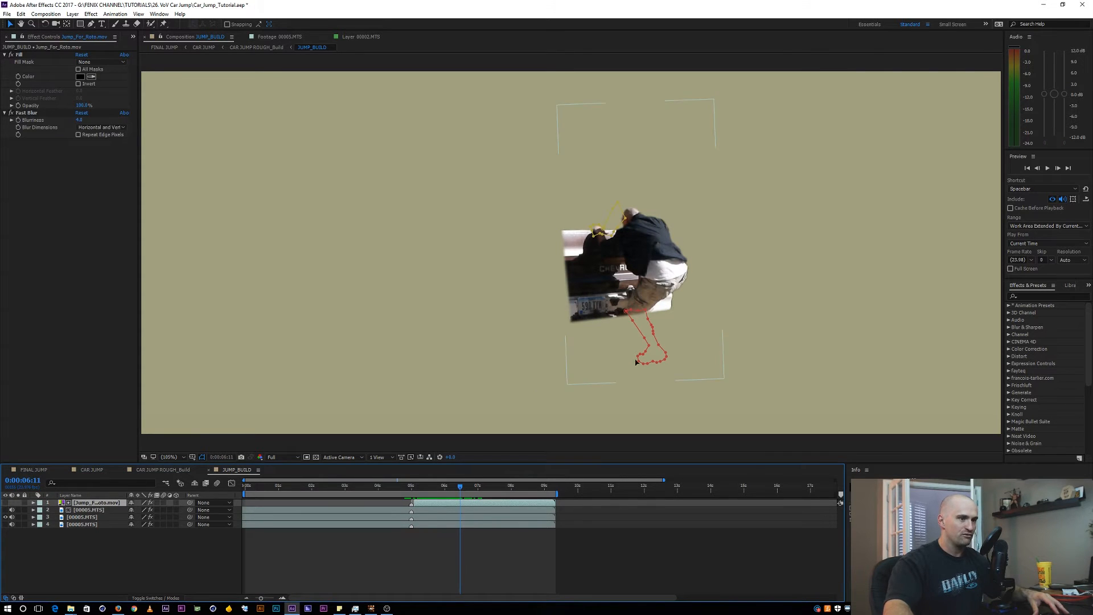
left_click(6, 504)
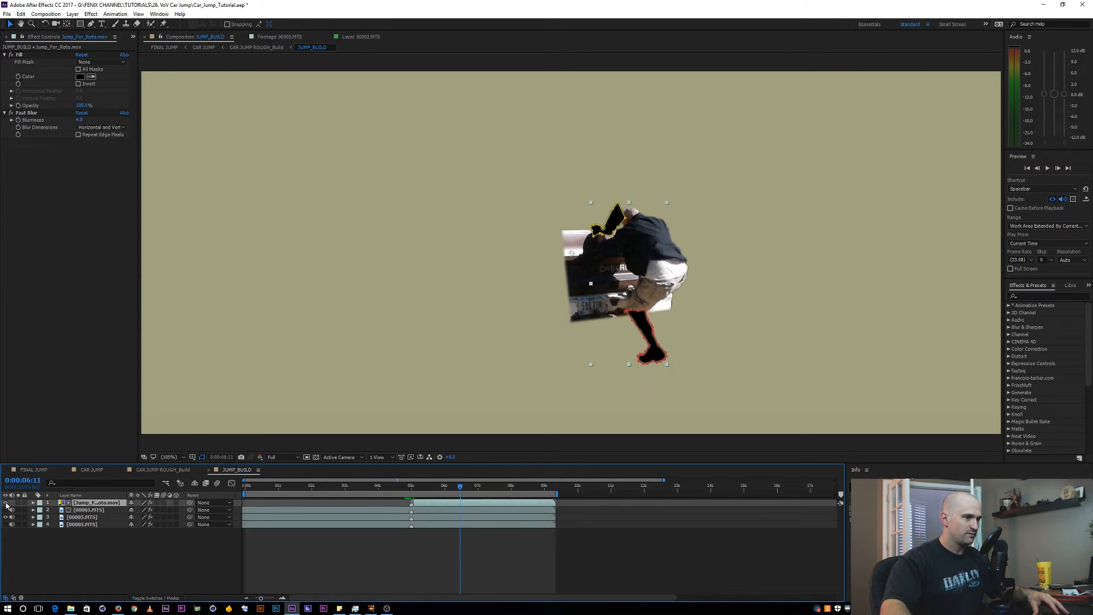
Show the layers' blending mode and track matte columns and make the 00005.MTS clip on layer 2 visible.
left_click(91, 510)
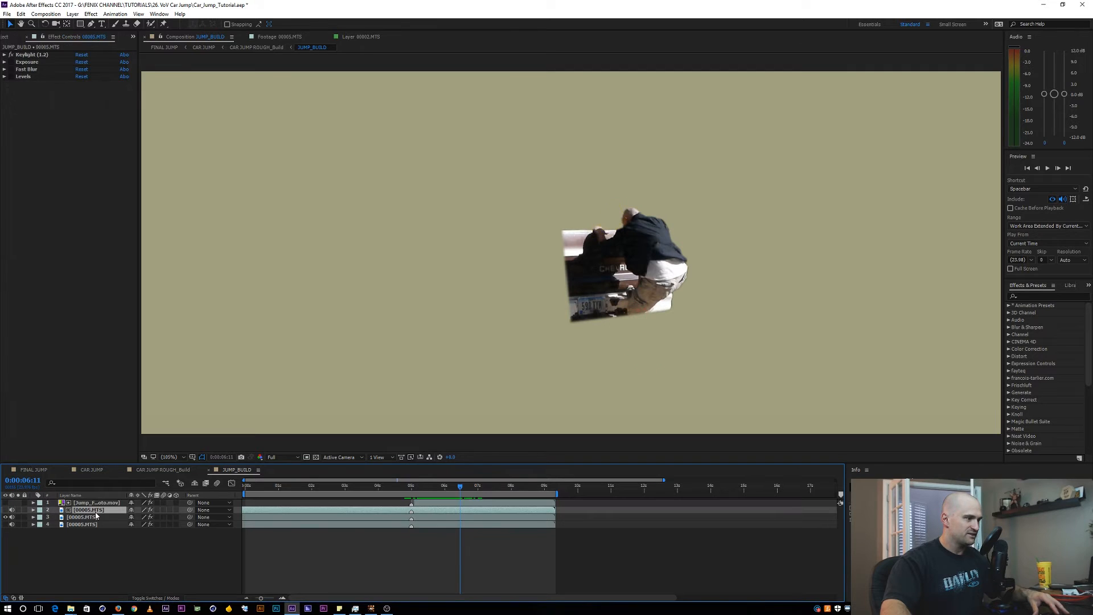
key("F4")
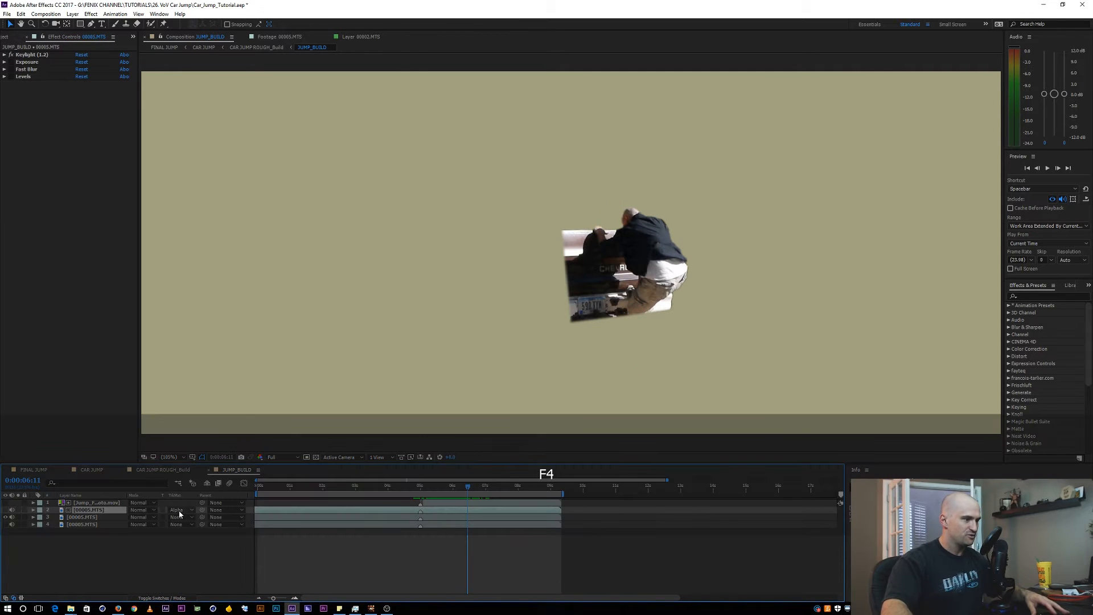
left_click(6, 510)
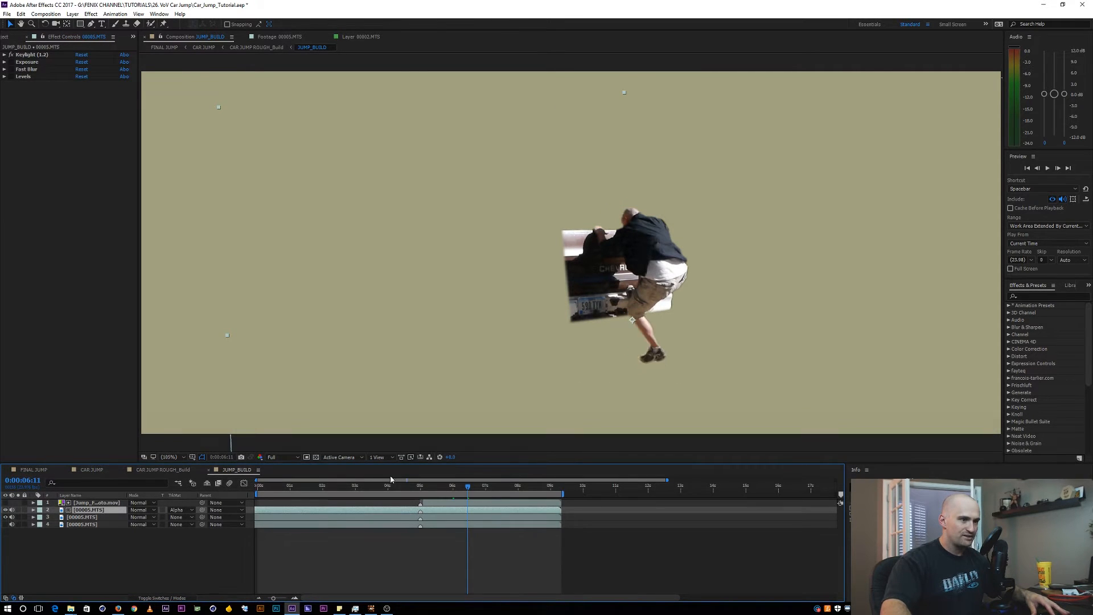
Review how the matted leg completes the jumper between 0:00:06:02 and 0:00:07:02, including the masks of Jump_For_Roto.mov, and clear the selection.
mouse_move(460, 489)
left_mouse_down()
mouse_move(422, 489)
mouse_move(455, 488)
left_mouse_up()
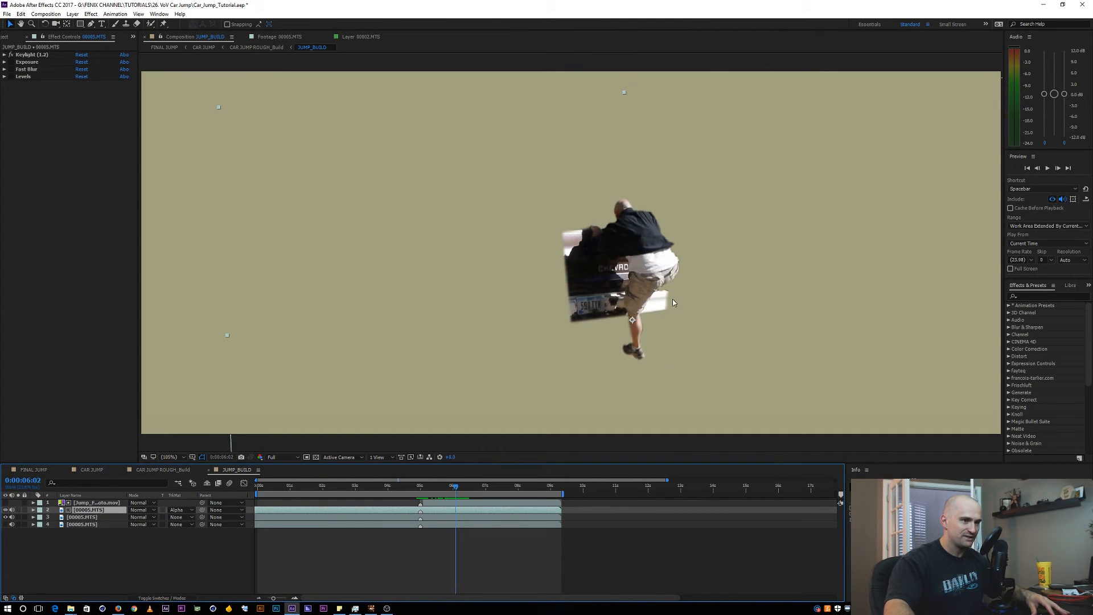
key("Page_Up")
key("Page_Down")
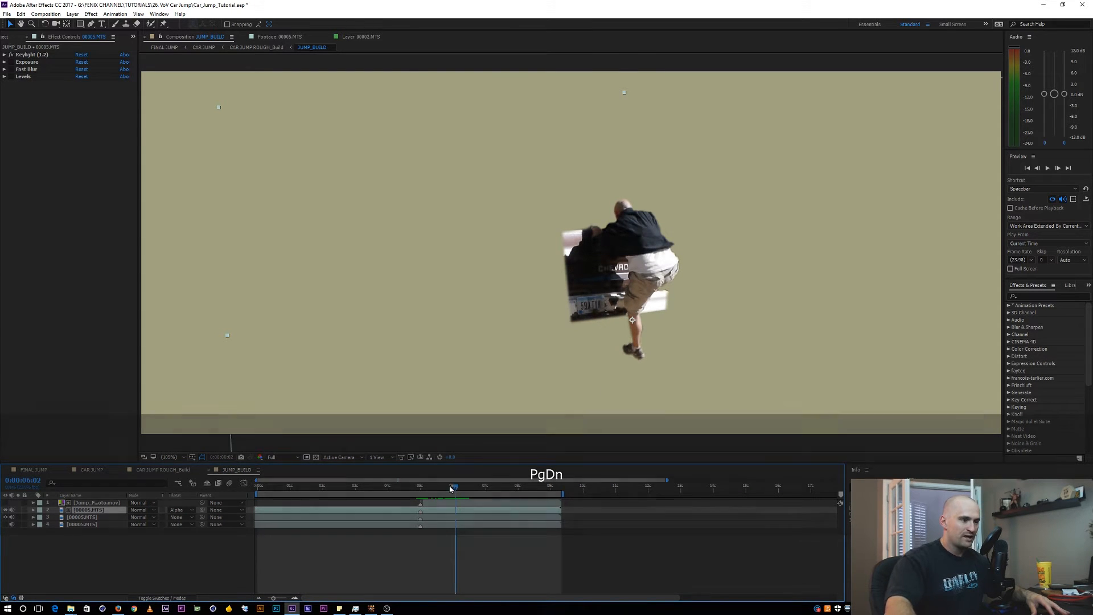
left_click_drag(451, 489, 483, 488)
left_click(457, 502)
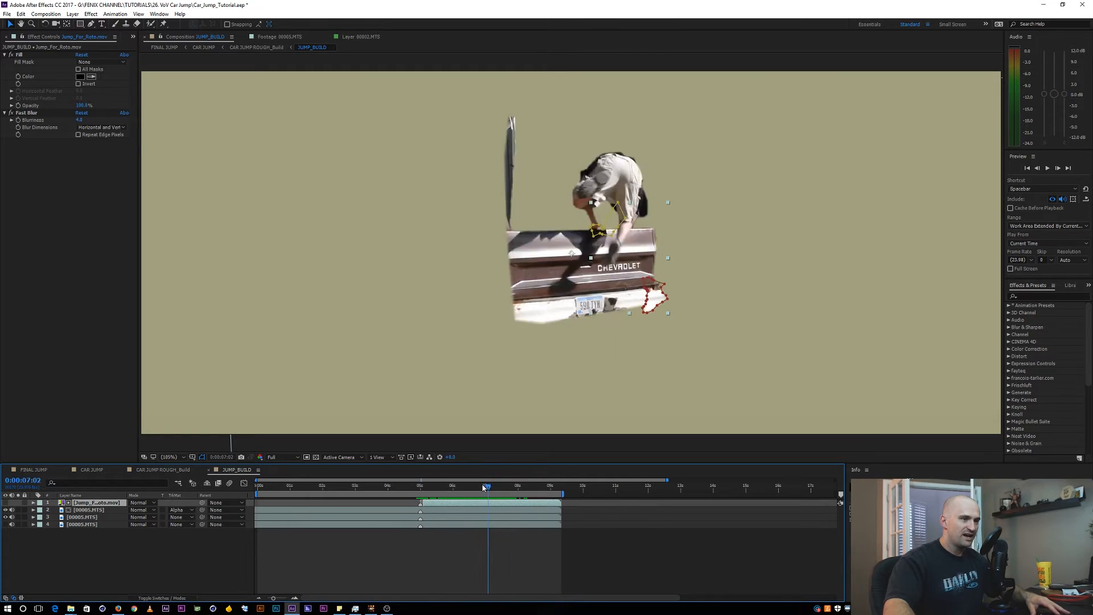
left_click(227, 544)
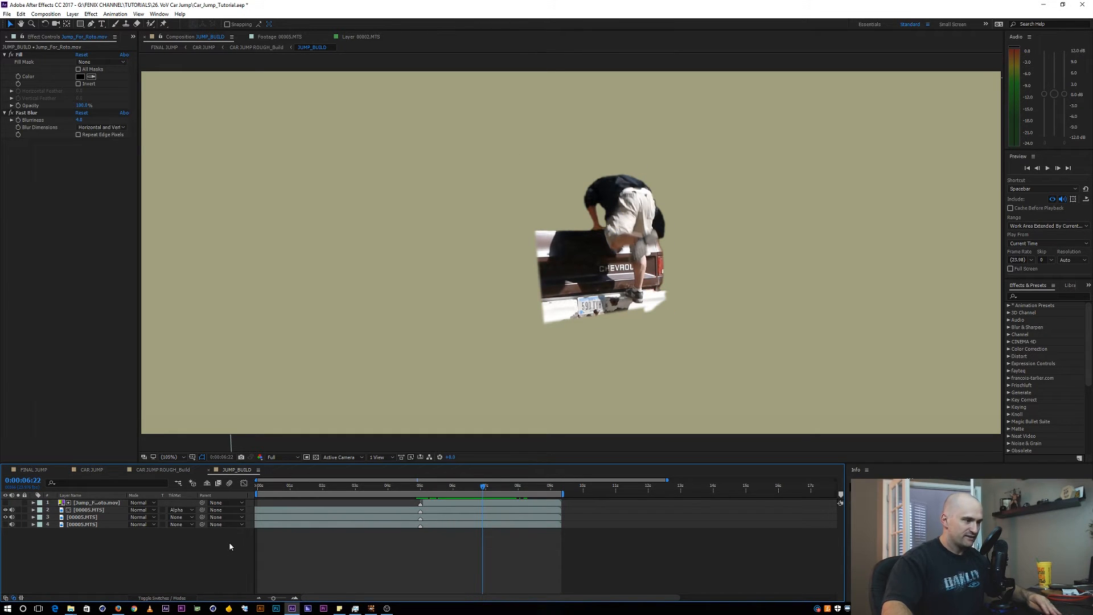
Close the JUMP_BUILD timeline and solo the truck bed Intro layer in CAR JUMP ROUGH_Build.
key("ctrl+w")
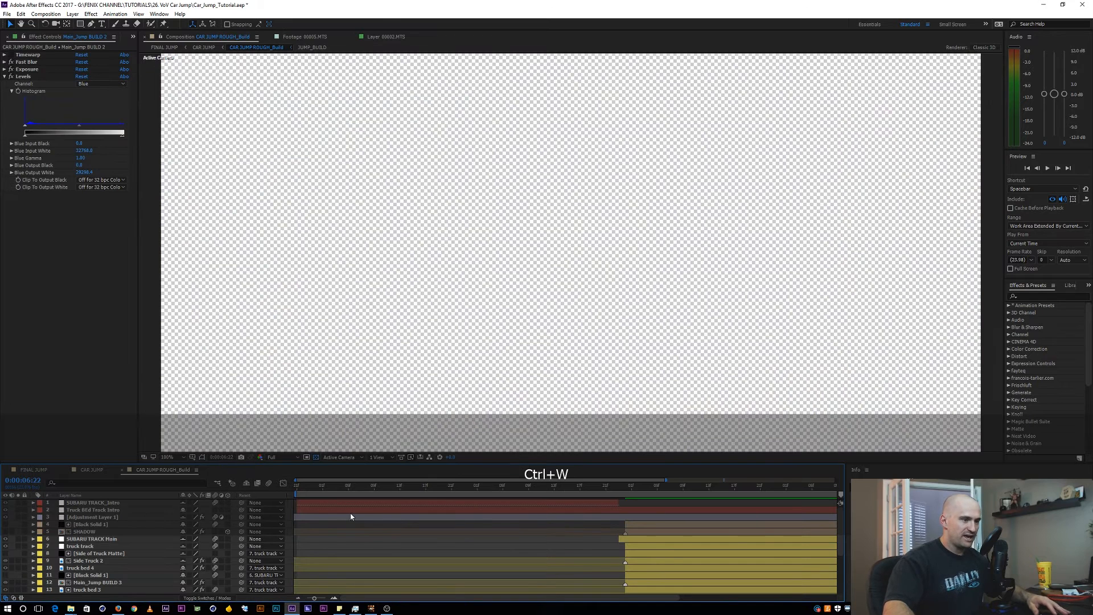
scroll(161, 547, "down", 2)
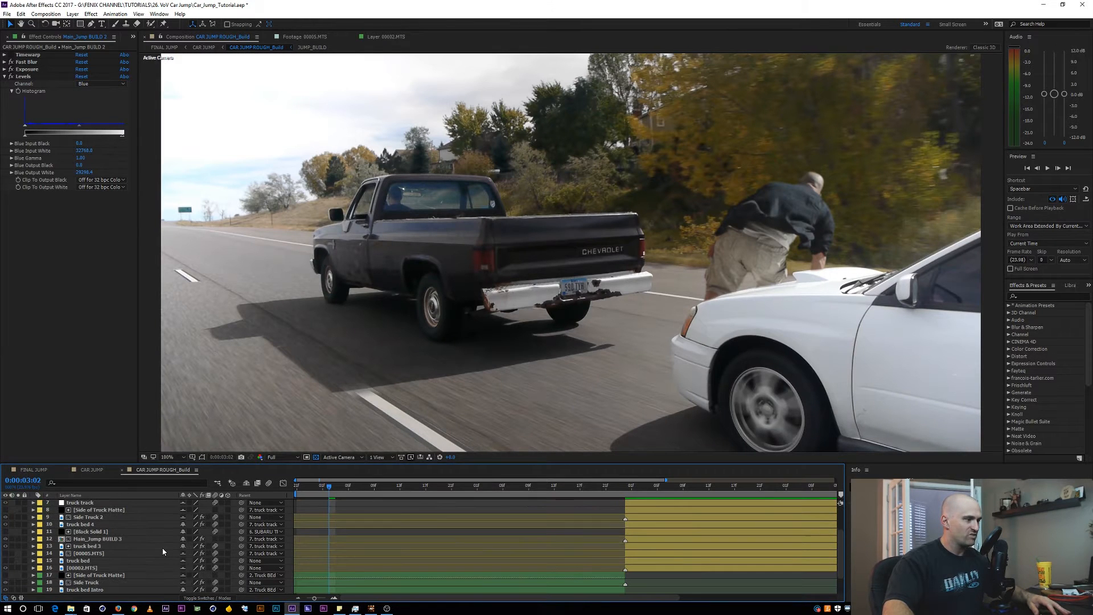
scroll(161, 552, "down", 2)
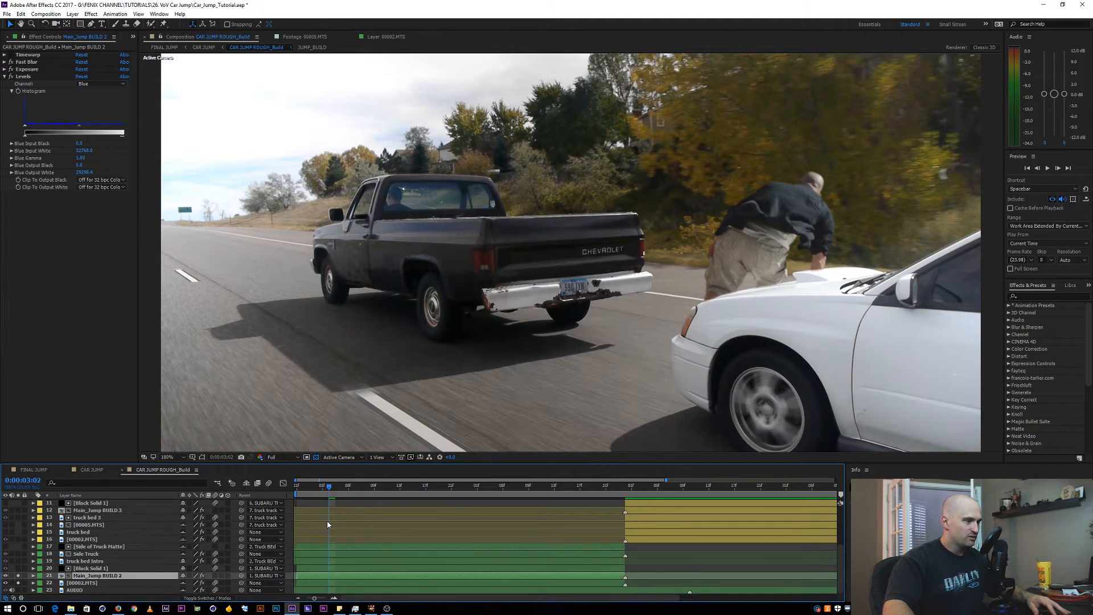
left_click(85, 561)
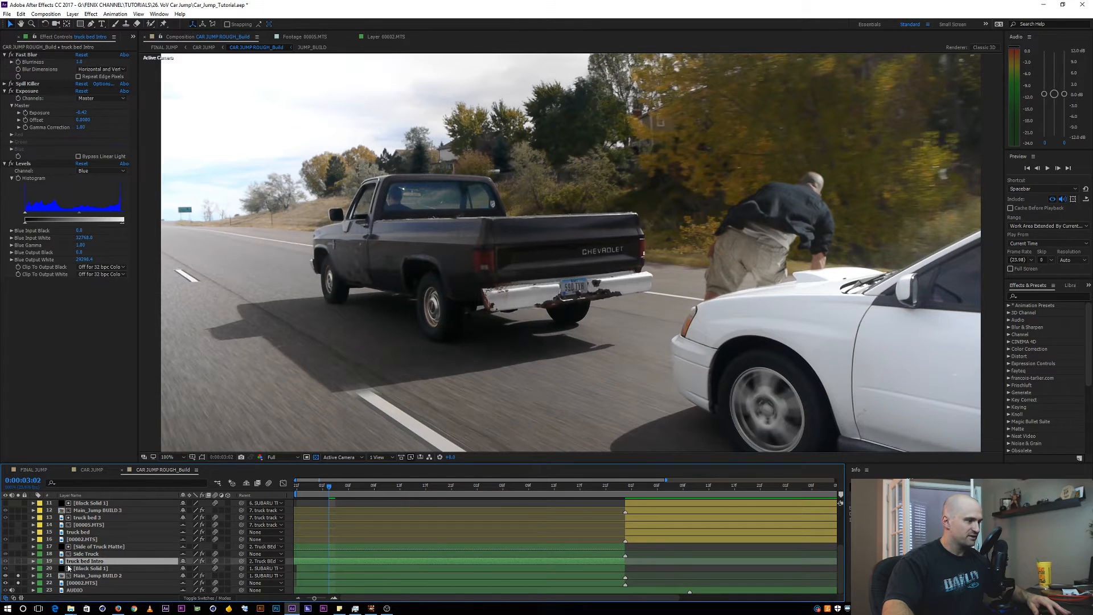
left_click(19, 562)
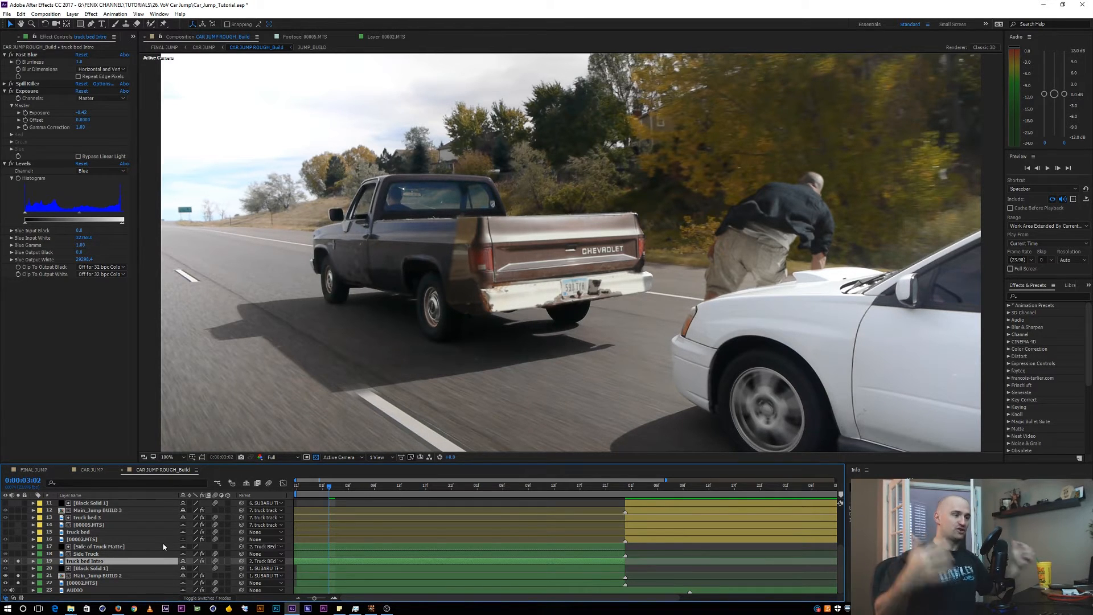
Switch to mocha AE, delete the tracking layer on the white car's fender and go to frame 31 of CAR_TRACK_2.
key("alt+Tab")
key("Tab")
key("Tab")
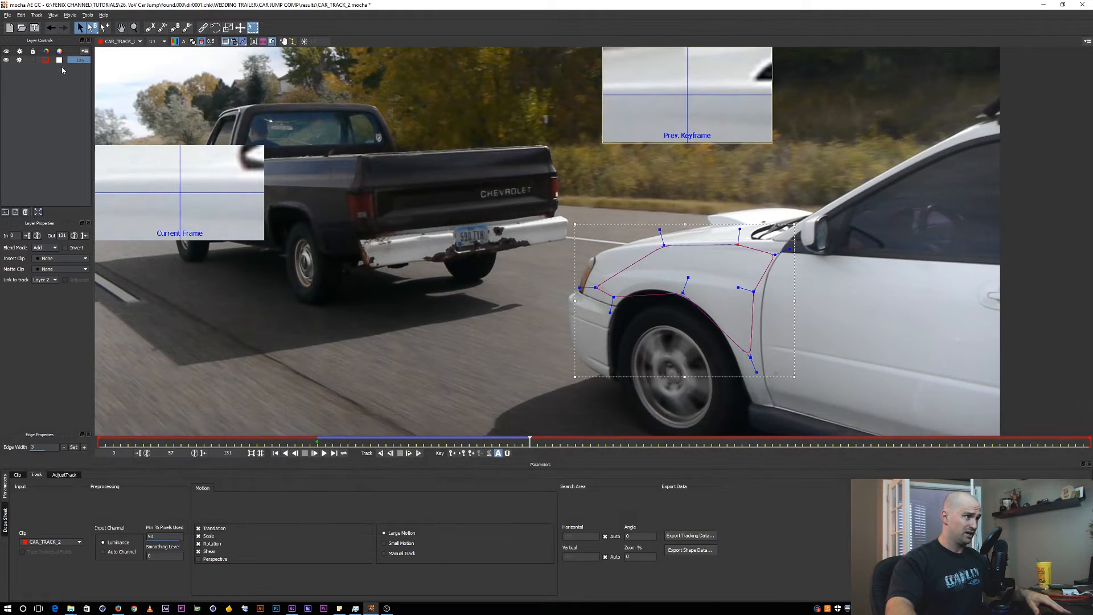
left_click(26, 212)
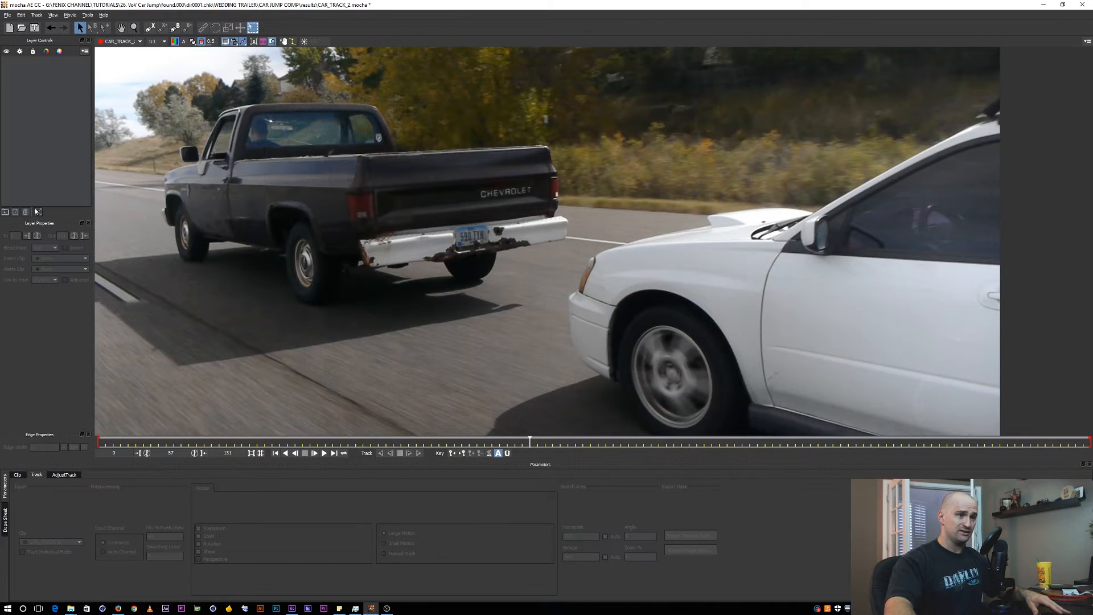
key("x")
left_click_drag(447, 186, 507, 212)
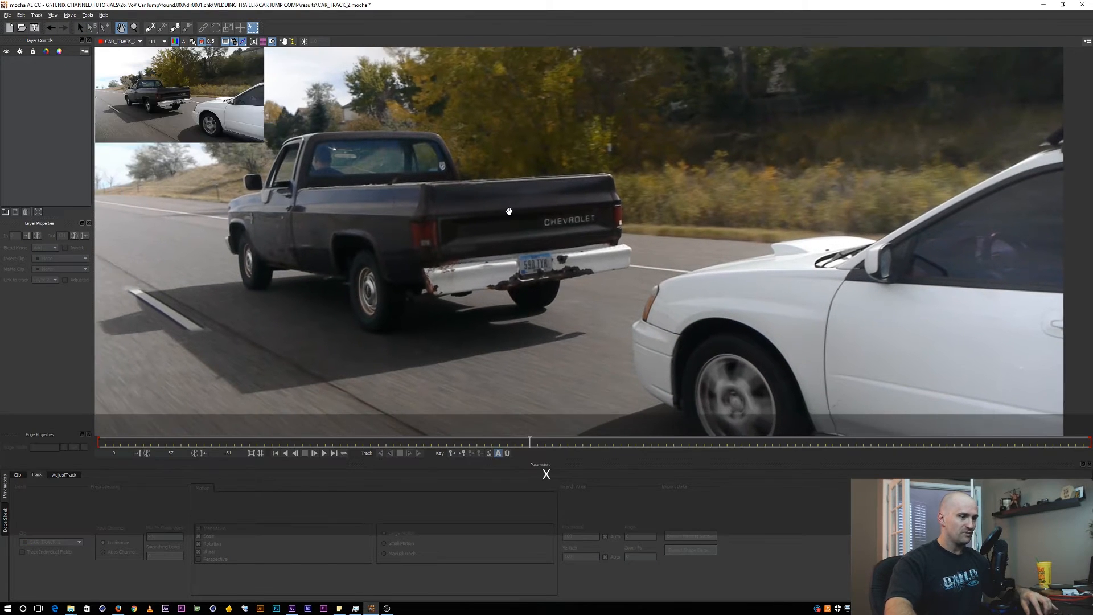
left_click_drag(528, 443, 333, 444)
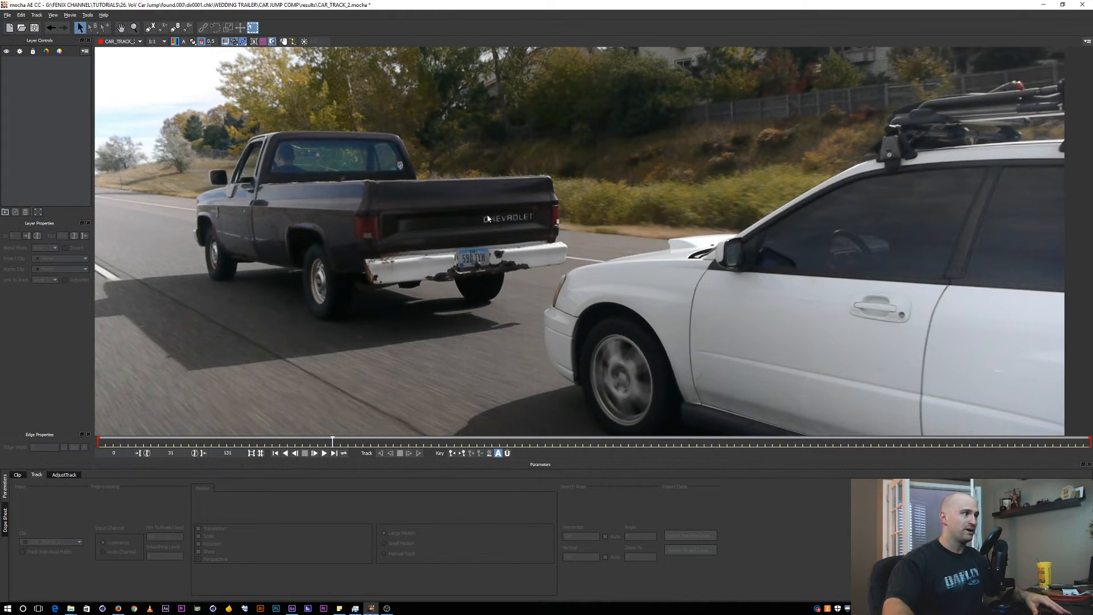
Draw a closed X-spline around the truck's tailgate and rear bumper.
left_click(150, 27)
left_click(368, 181)
left_click(366, 197)
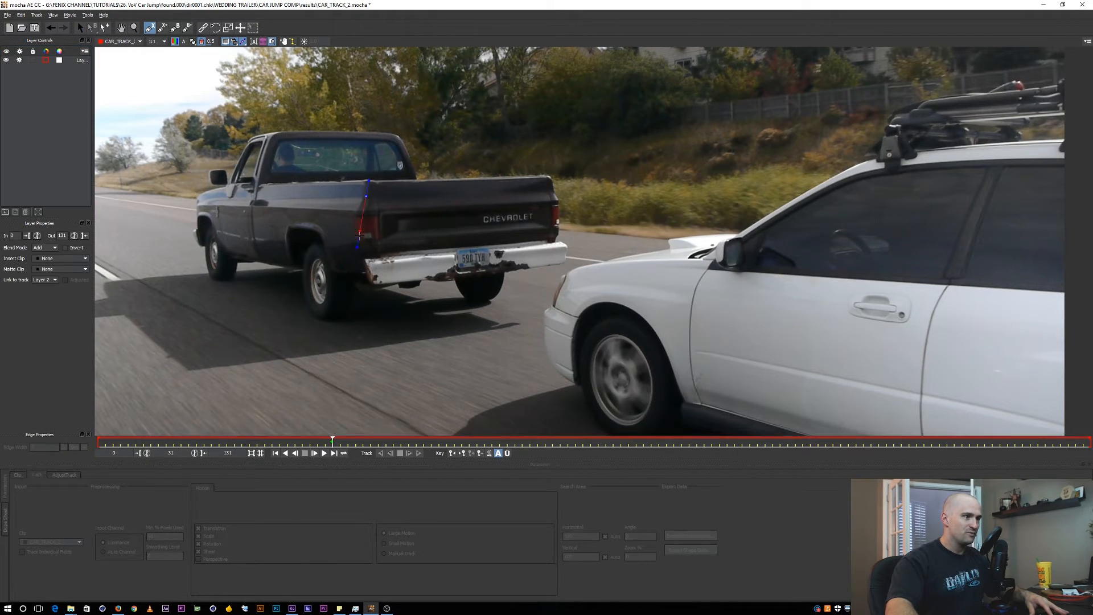
left_click(371, 269)
left_click(420, 273)
left_click(461, 251)
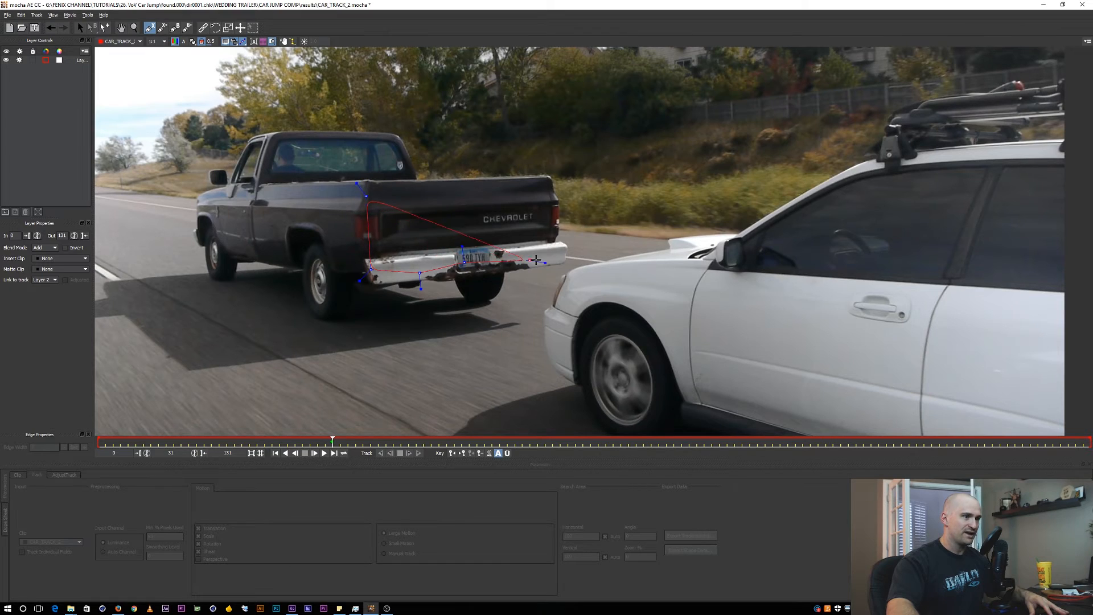
left_click(556, 247)
left_click(555, 208)
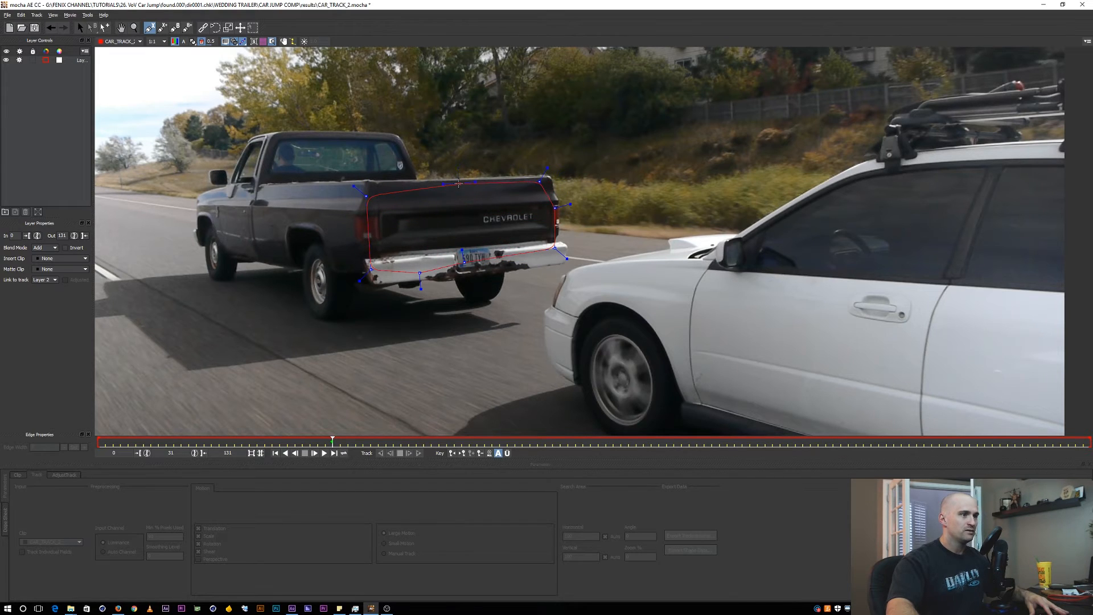
right_click(459, 184)
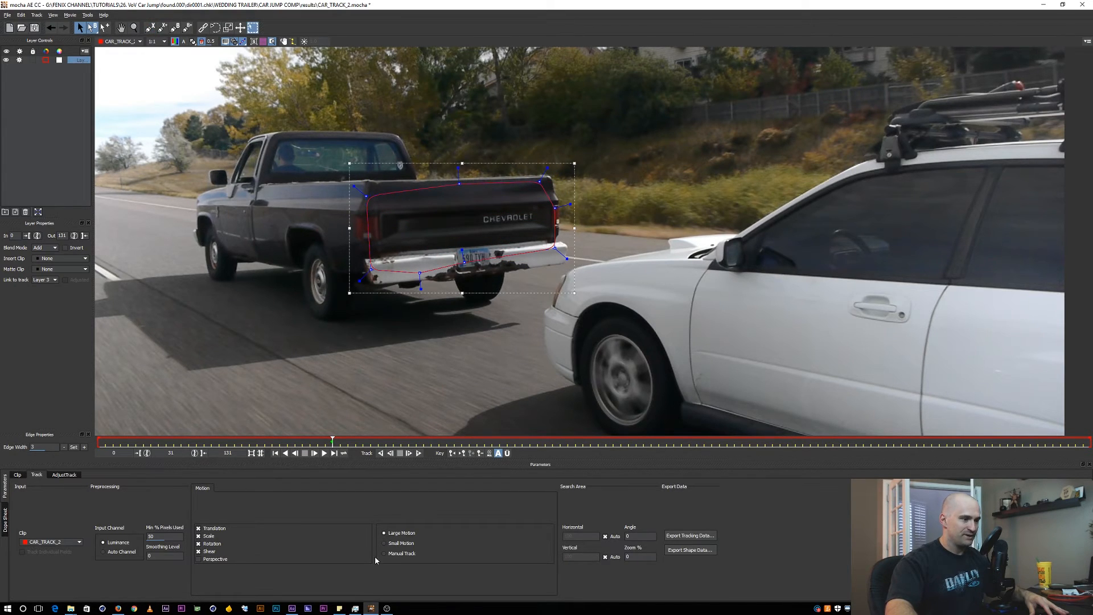
Track the tailgate shape forward to frame 56, then open and close the tracking data export.
left_click(409, 454)
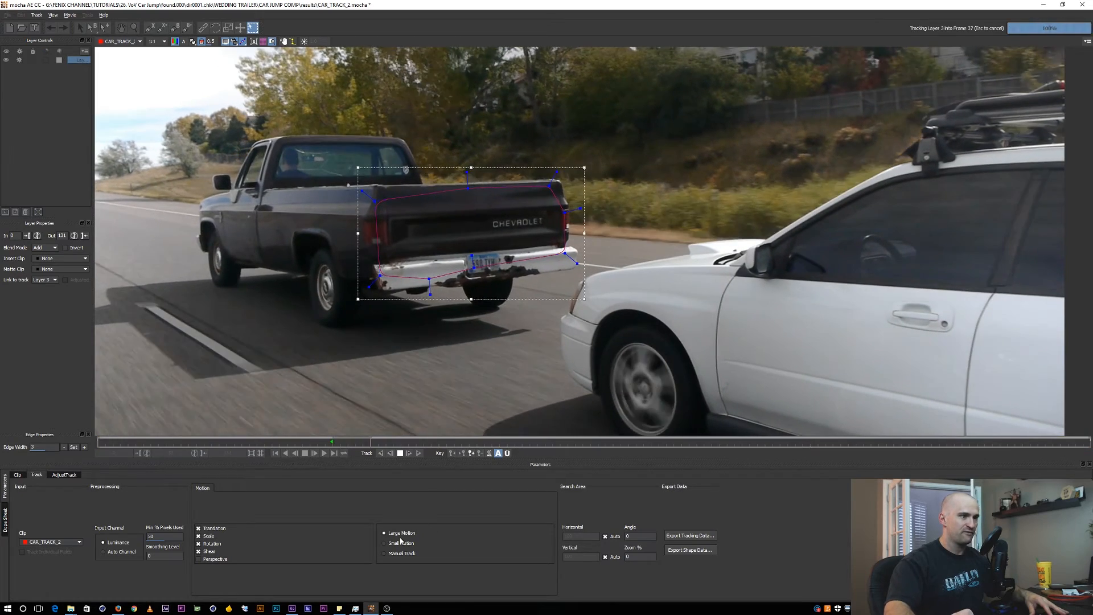
left_click(401, 454)
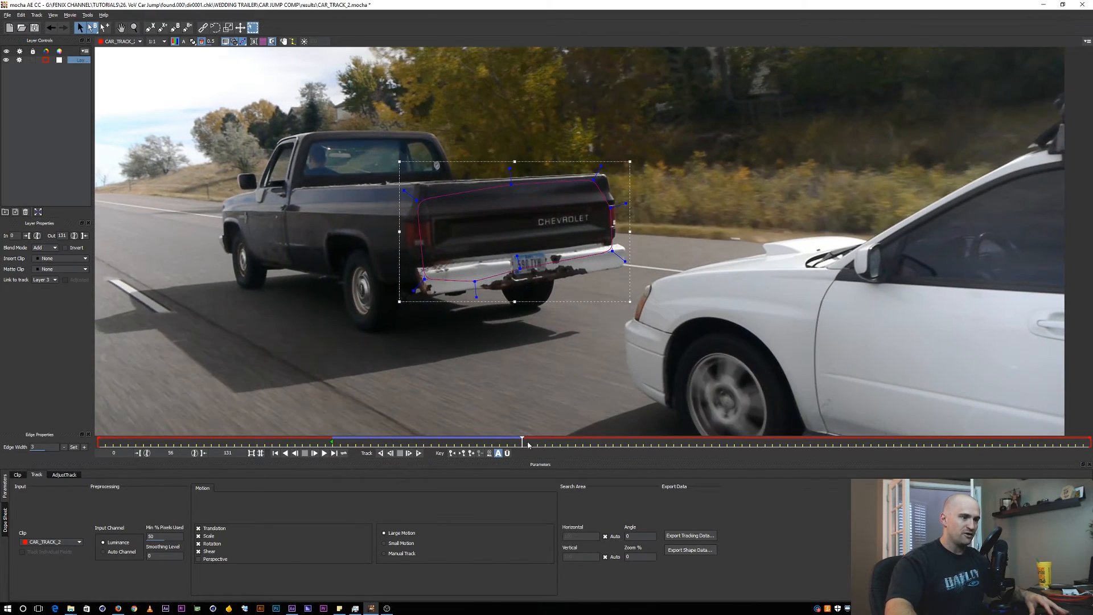
left_click(685, 536)
left_click(534, 318)
left_click(627, 318)
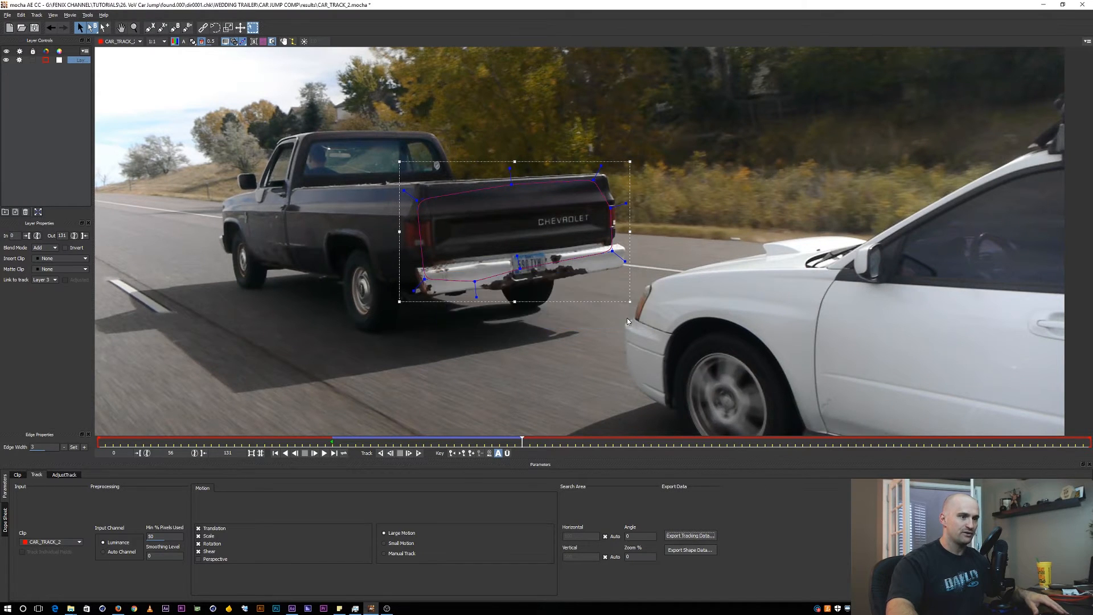
Switch back to After Effects, solo the Truck BEd Track Intro null with layer controls shown, and preview its motion to 0:00:03:11.
key("alt+Tab")
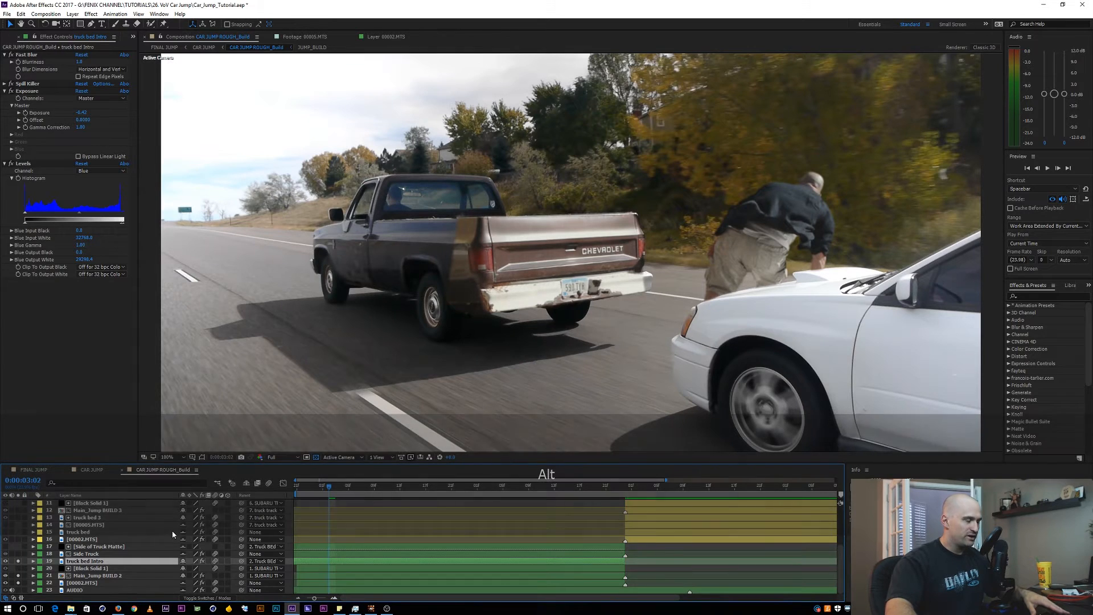
scroll(149, 526, "up", 3)
left_click(88, 511)
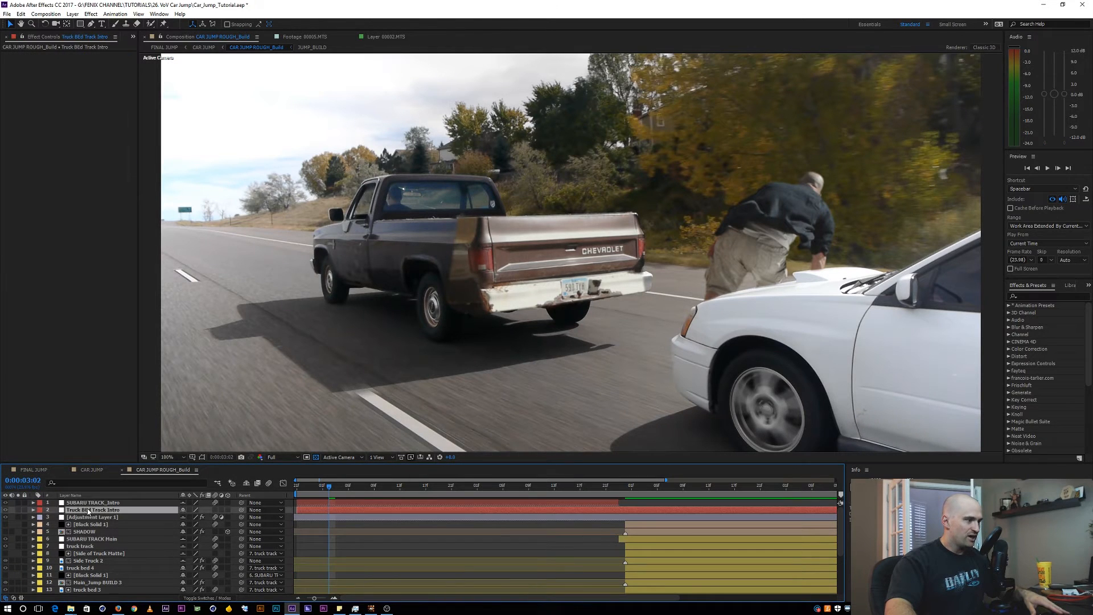
left_click(18, 510)
key("ctrl+shift+h")
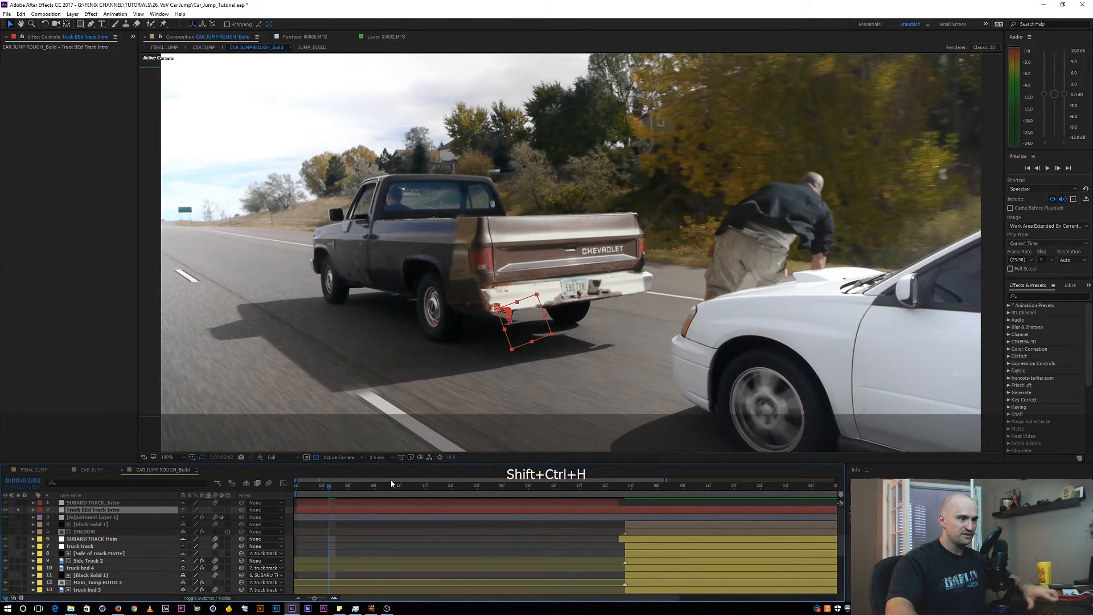
key("space")
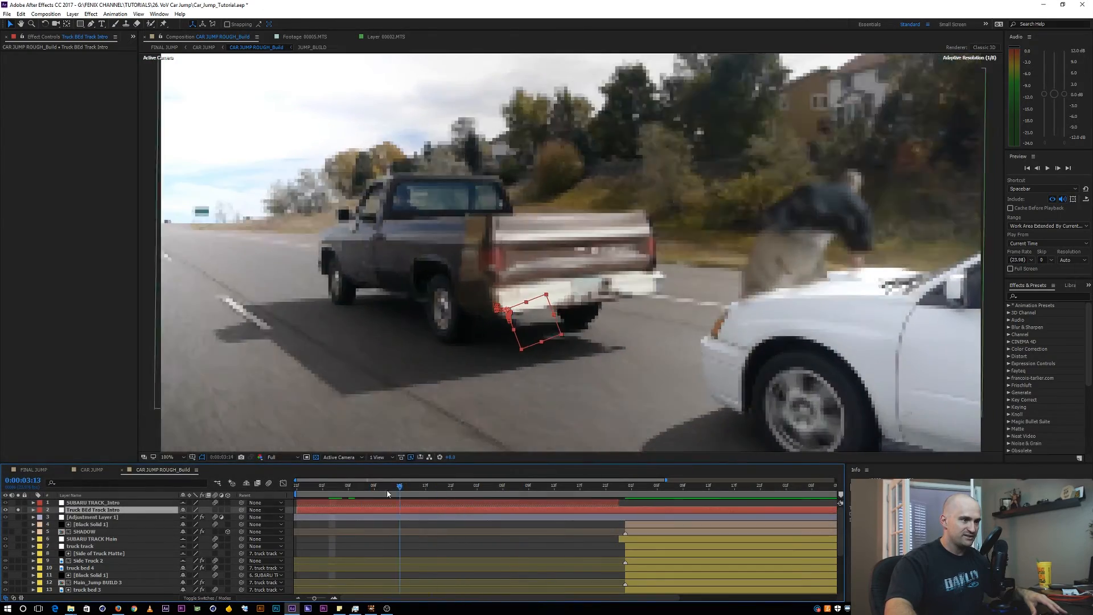
left_click(388, 493)
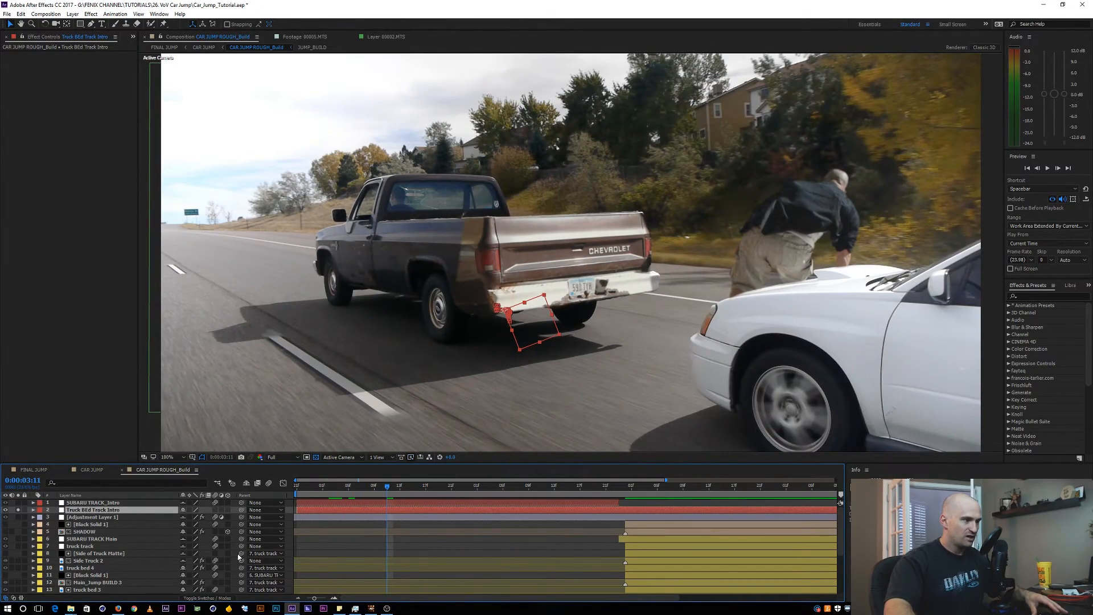
Check the mask of the truck bed Intro layer, reveal its source in the project and open the 00005.MTS footage.
scroll(137, 535, "down", 4)
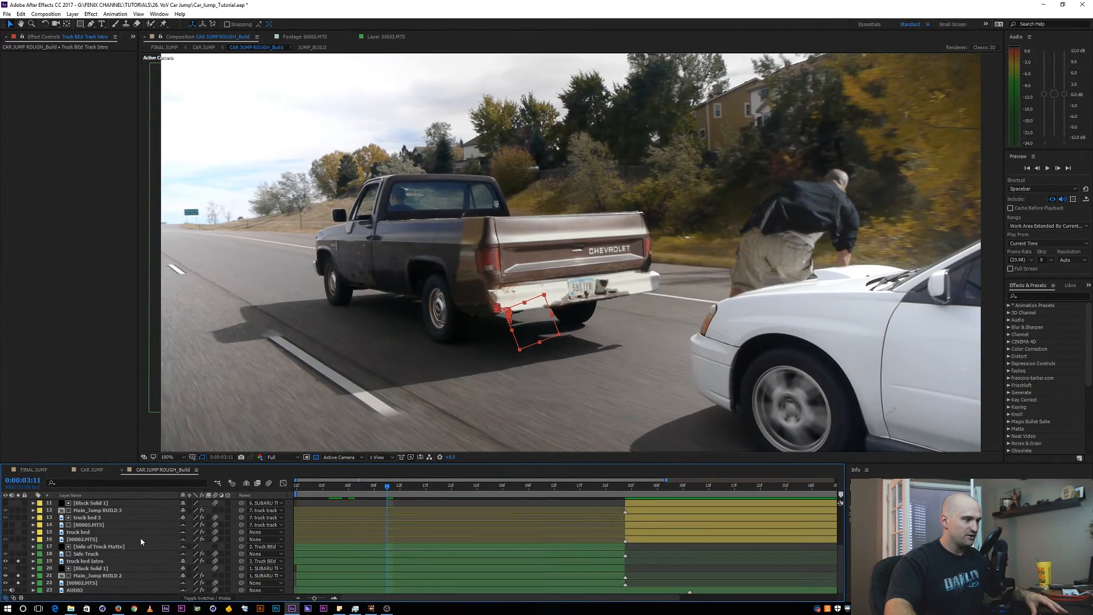
left_click(86, 555)
left_click(84, 562)
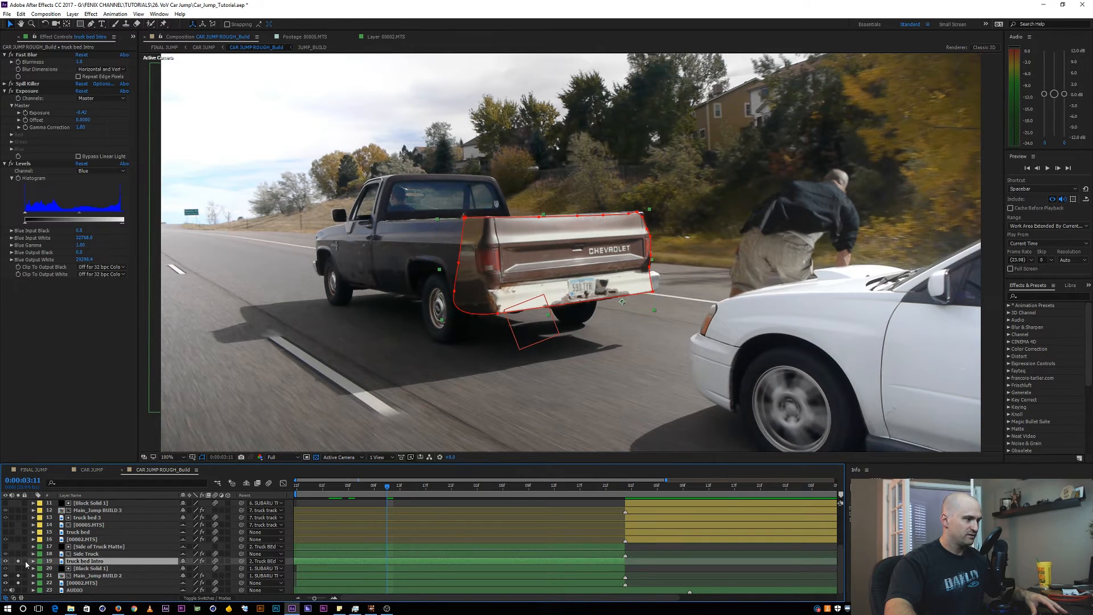
right_click(86, 563)
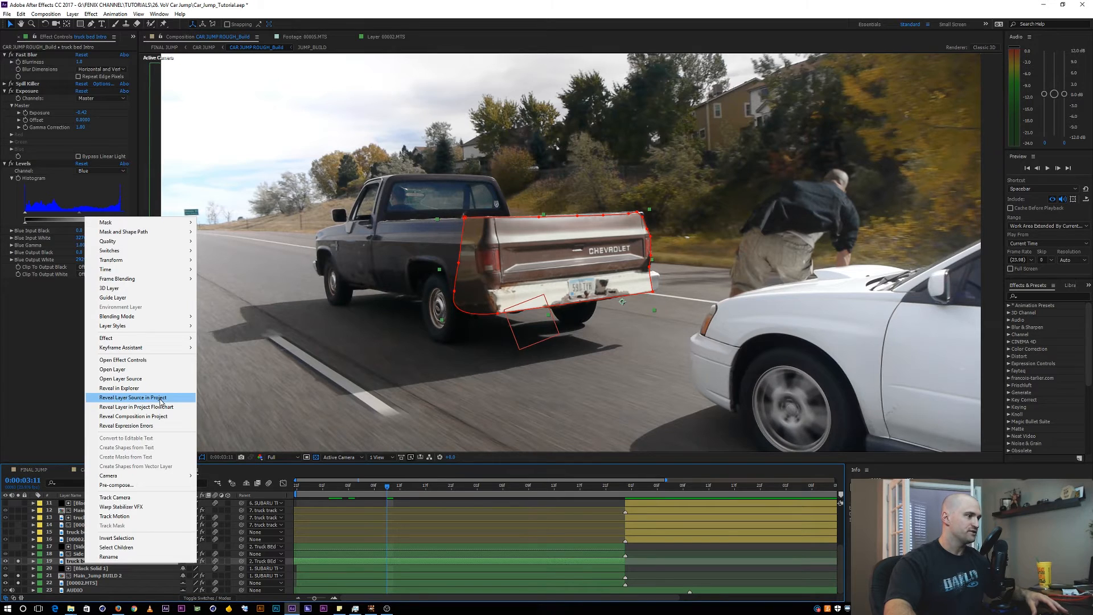
left_click(160, 399)
double_click(50, 162)
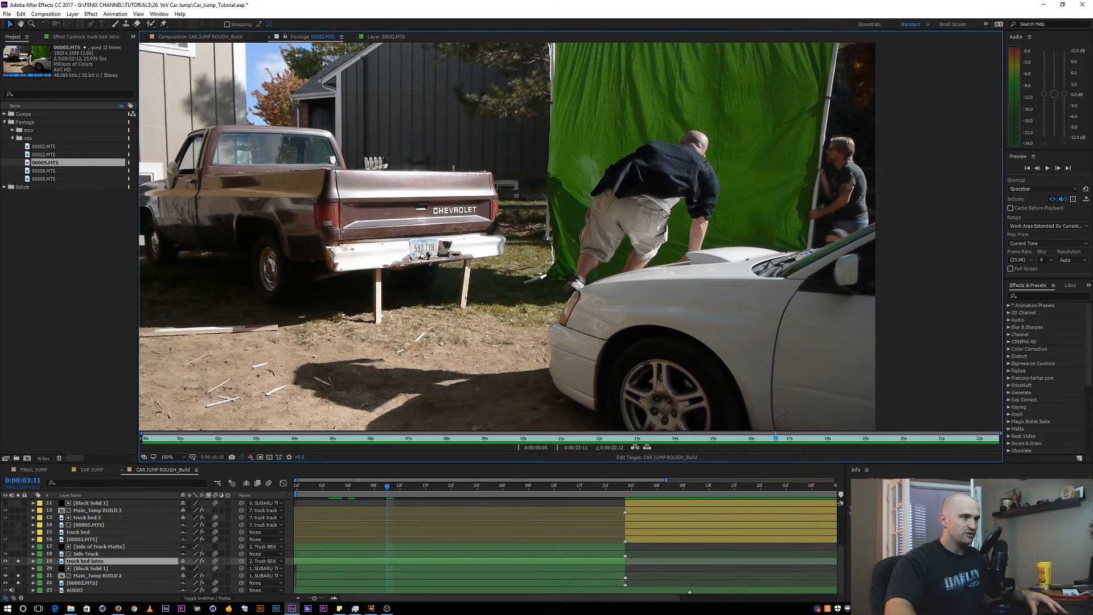
Check the 00005.MTS footage at an earlier time, then return to the composition with layer controls hidden and preview to 0:00:03:16.
left_click_drag(555, 439, 607, 444)
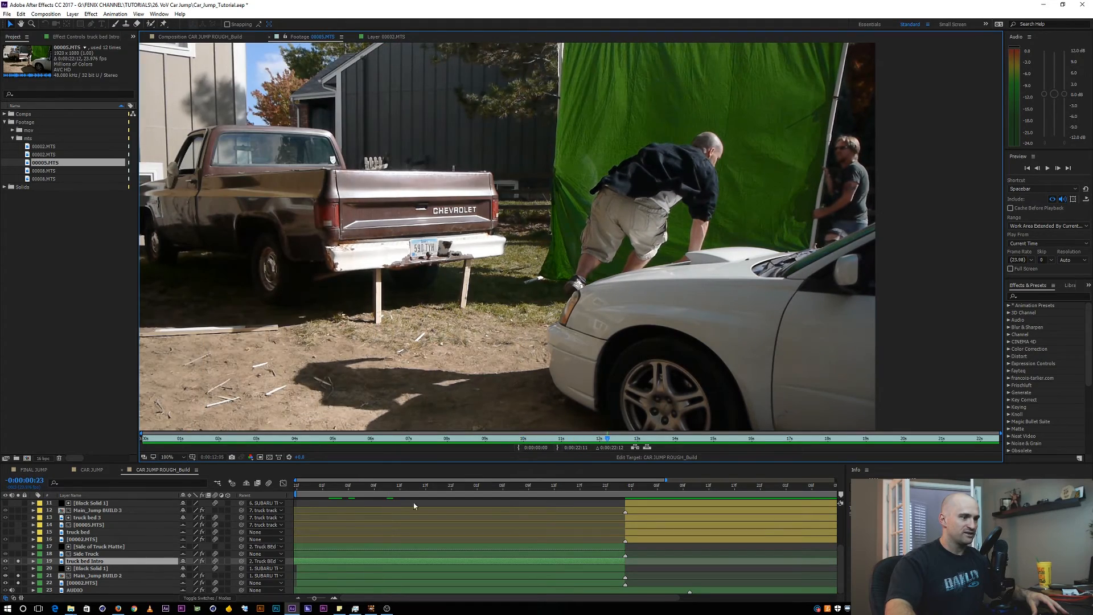
left_click(342, 484)
key("ctrl+shift+h")
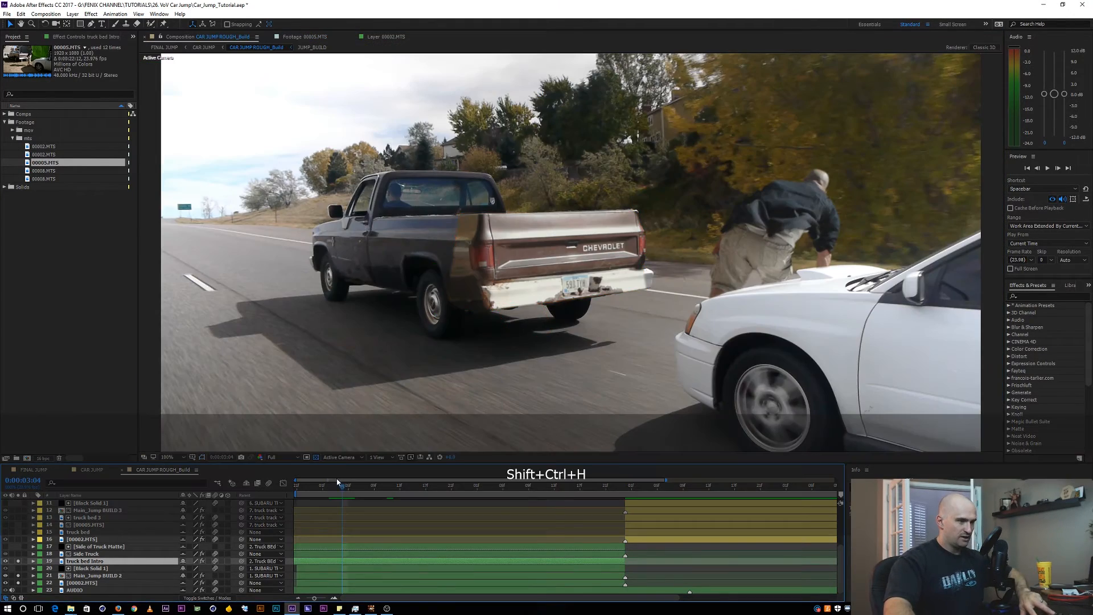
left_click_drag(366, 488, 416, 485)
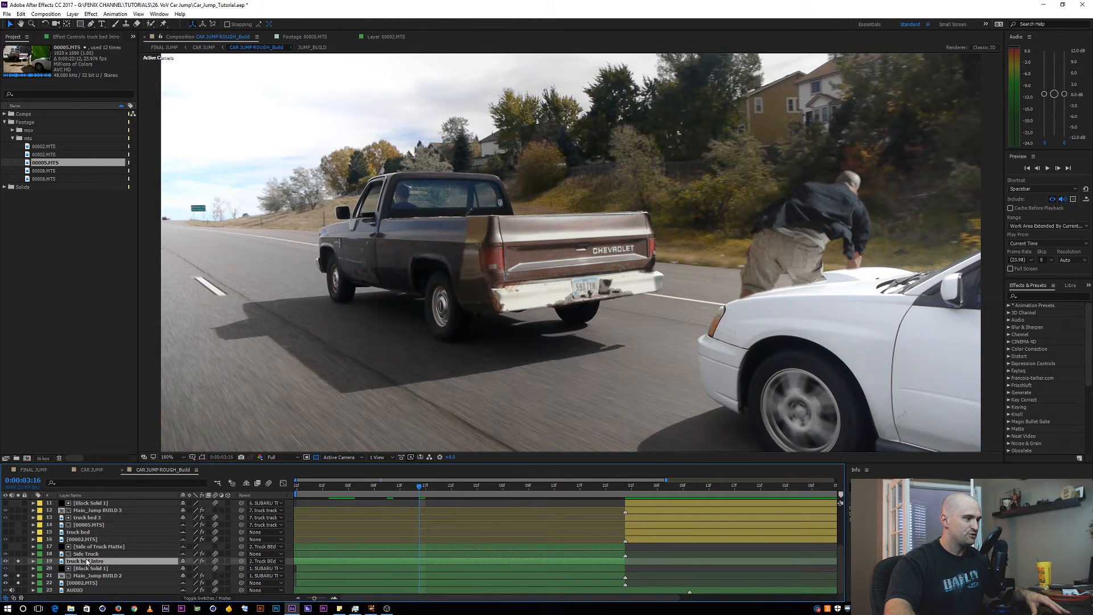
Show the truck bed Intro layer's effects at 0:00:03:17 and compare the image with all four switched off and restored.
key("F3")
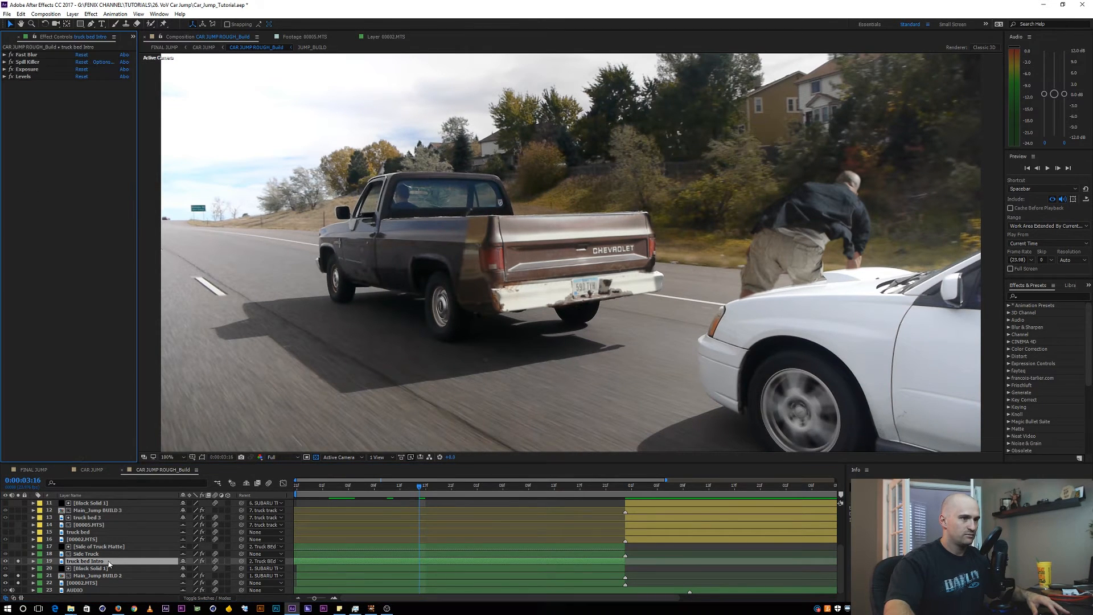
left_click(428, 488)
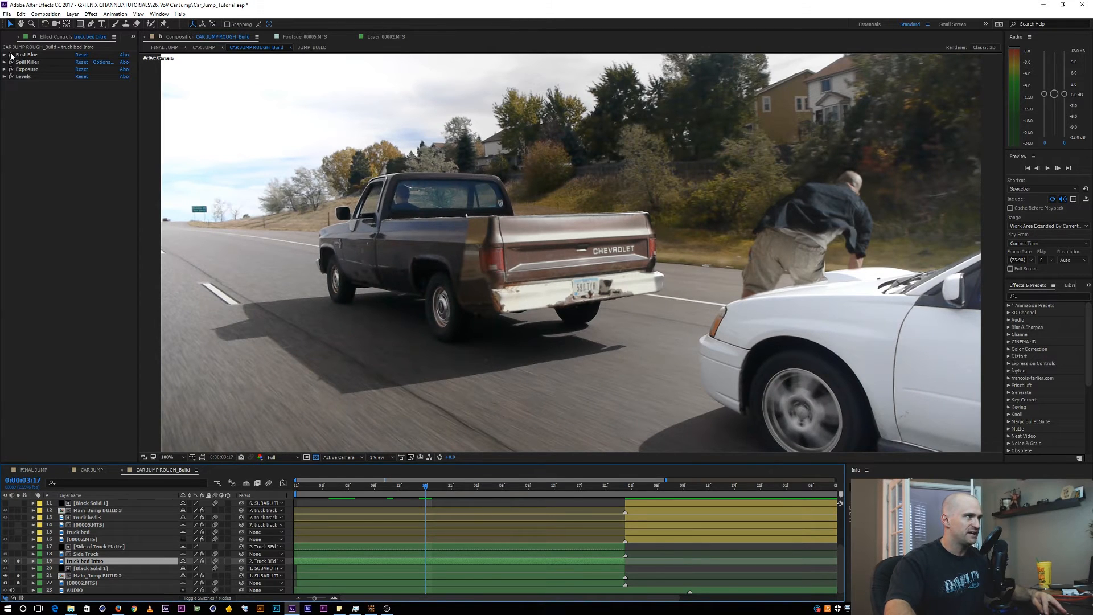
left_click_drag(11, 56, 15, 80)
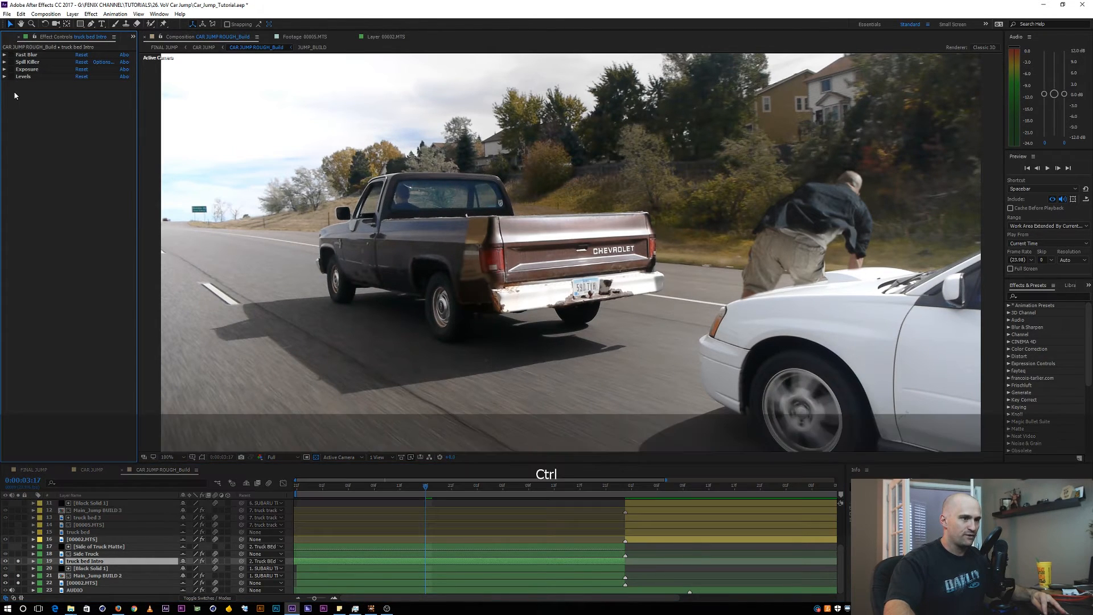
key("ctrl+z")
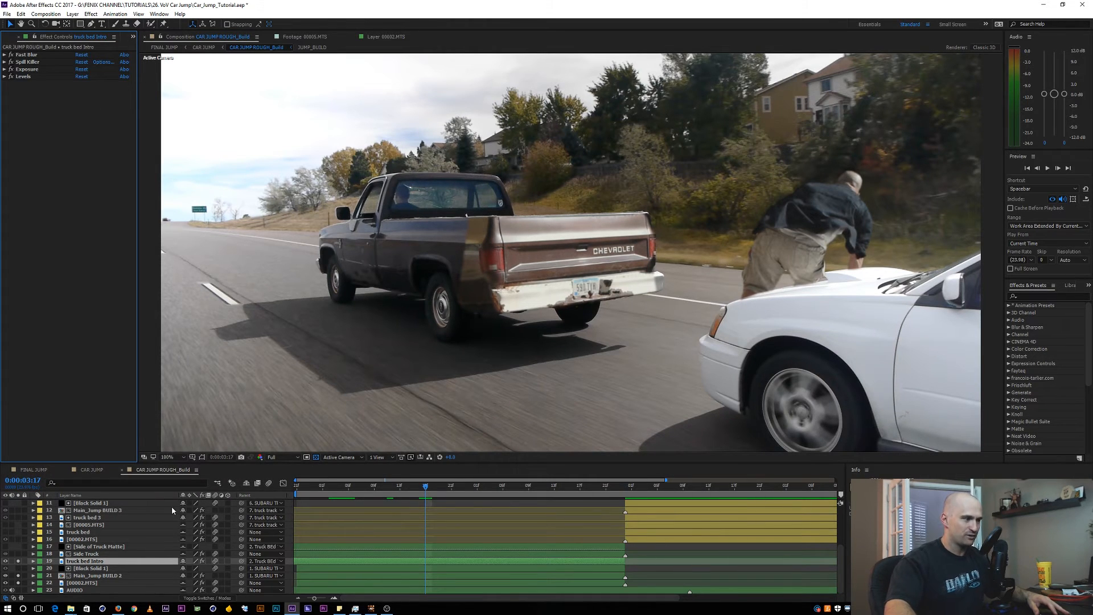
Solo the Side Truck layer alongside the truck bed Intro layer, toggling it to compare the side of the truck.
left_click(85, 554)
key("grave")
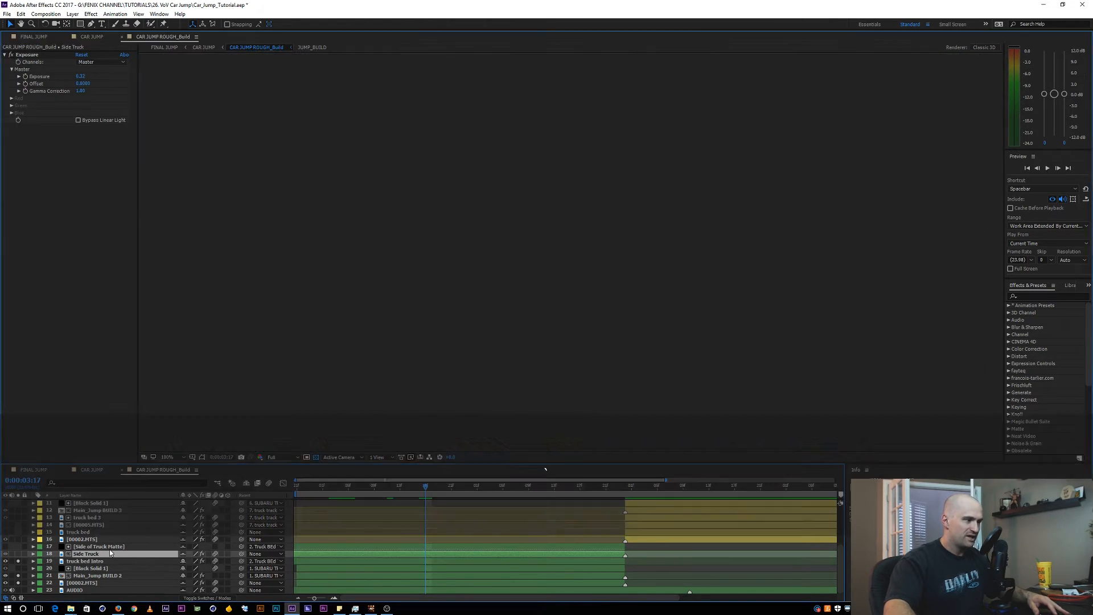
key("grave")
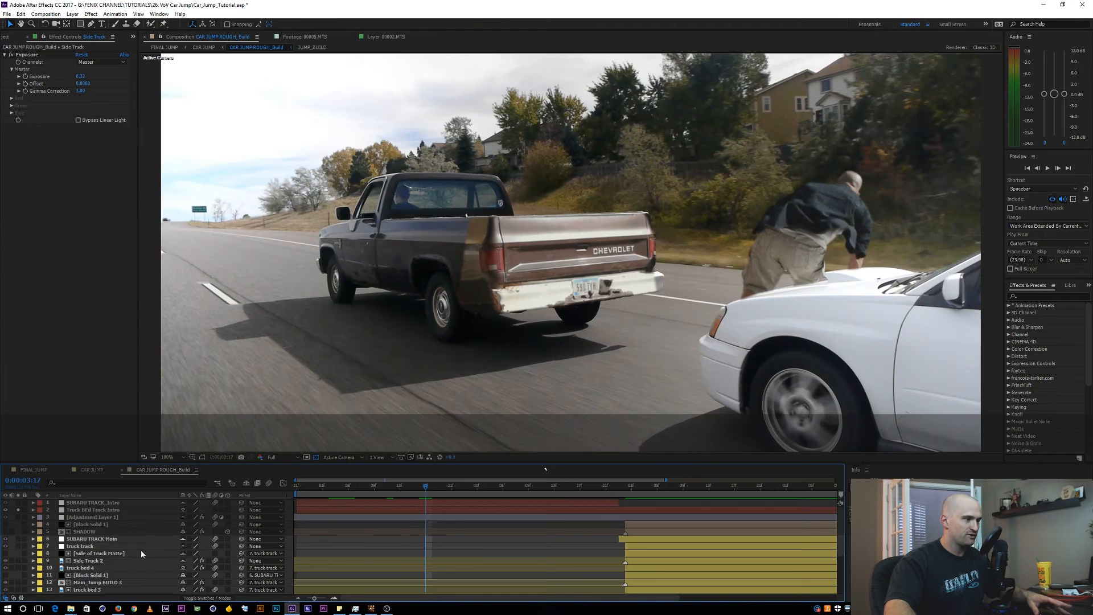
left_click(82, 561)
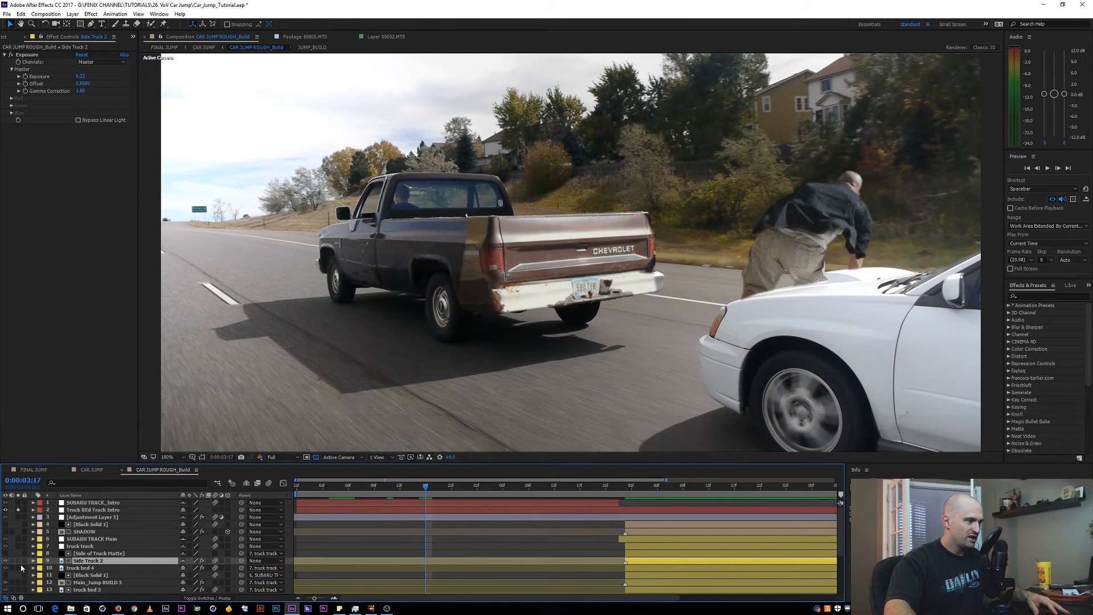
scroll(106, 576, "down", 3)
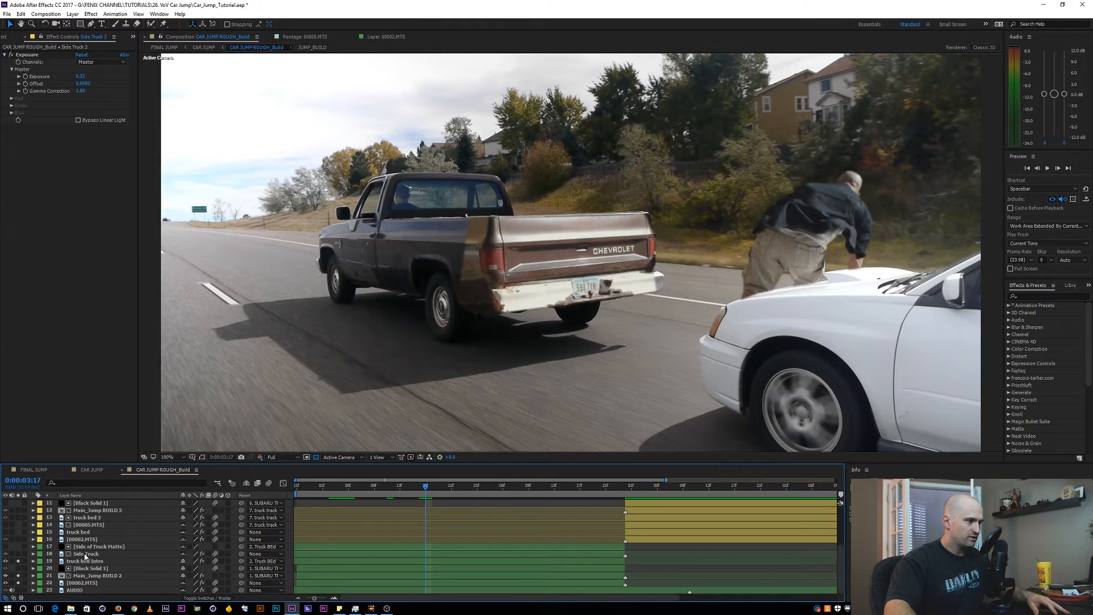
left_click(85, 554)
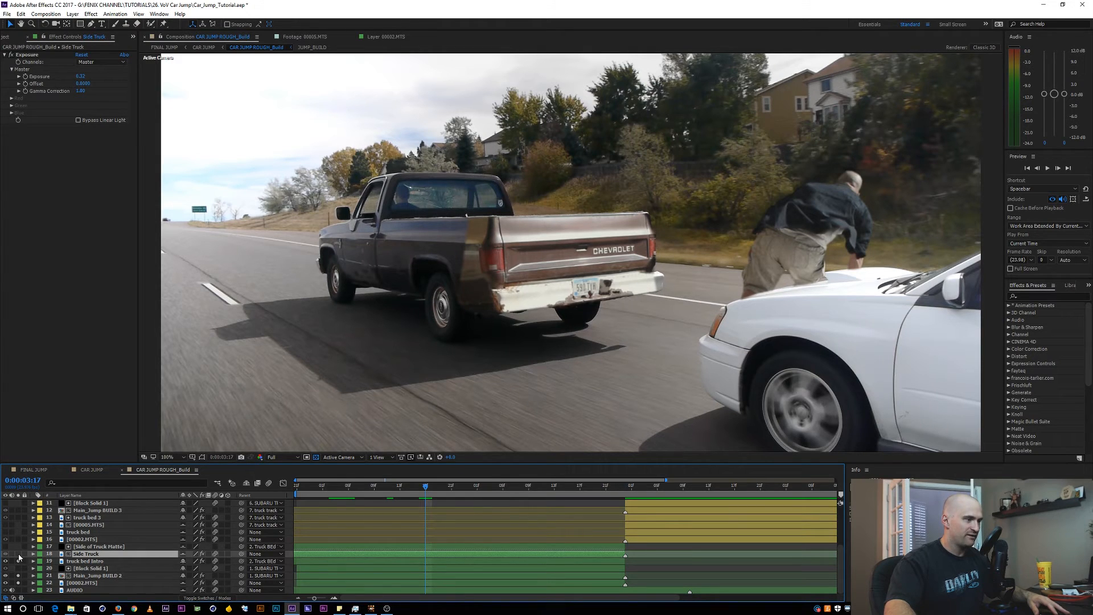
left_click(18, 554)
left_click(18, 554)
left_click(18, 554)
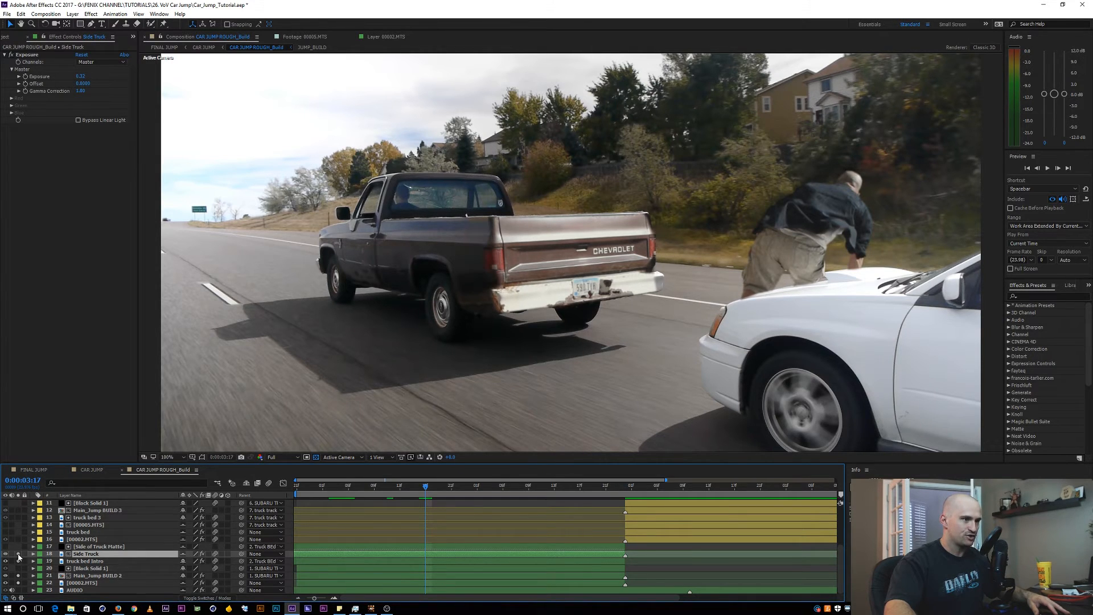
left_click(18, 561)
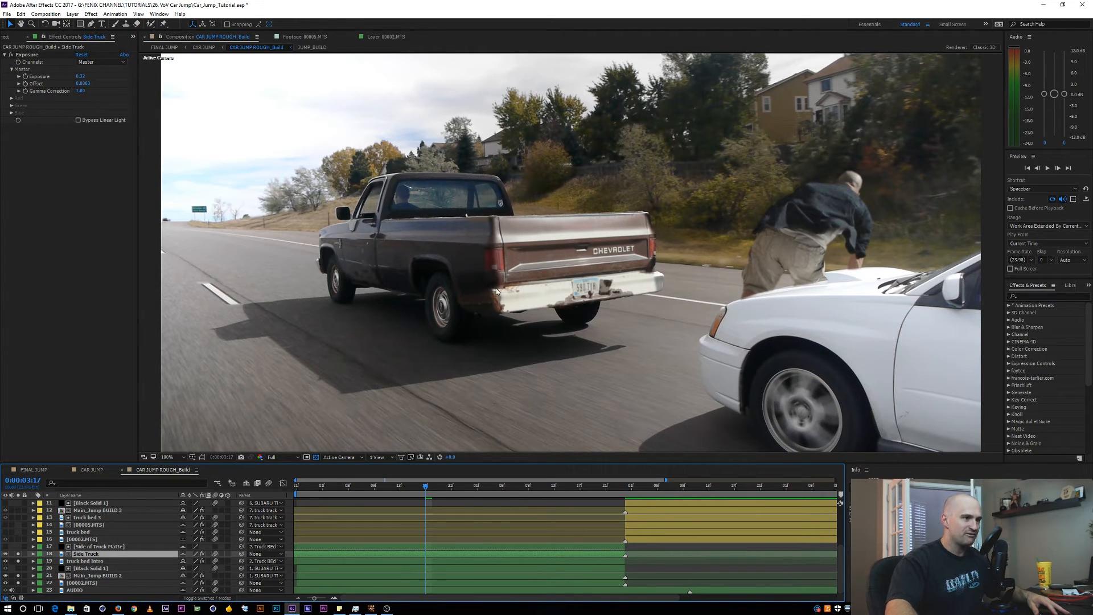
Preview the Side Truck patch through 0:00:04:12 and on to 0:00:04:20, selecting the Side of Truck Matte layer.
left_click_drag(435, 490, 553, 484)
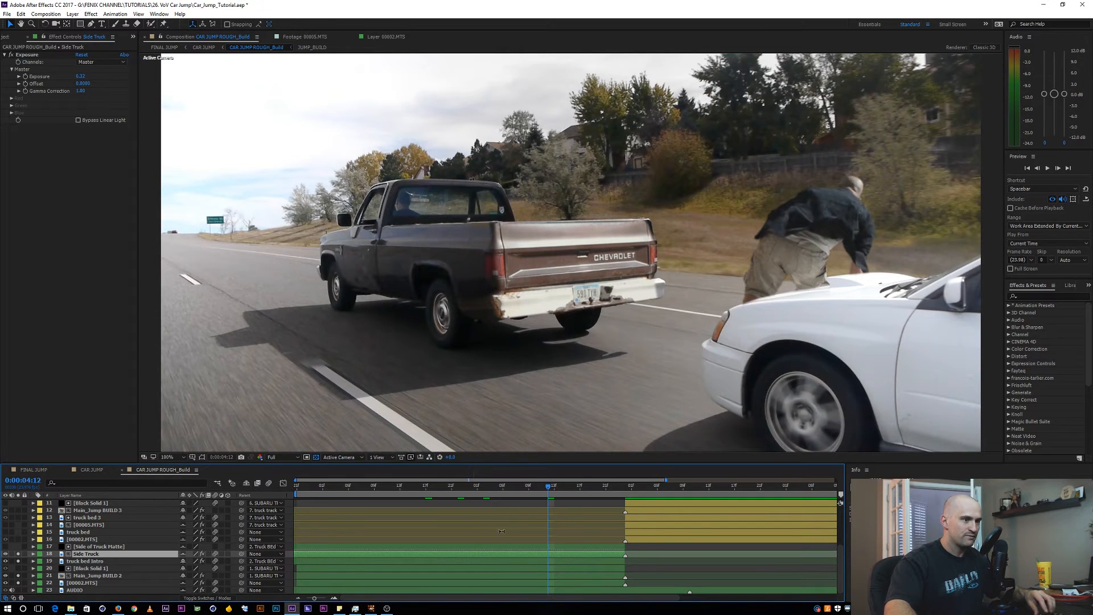
left_click(491, 547)
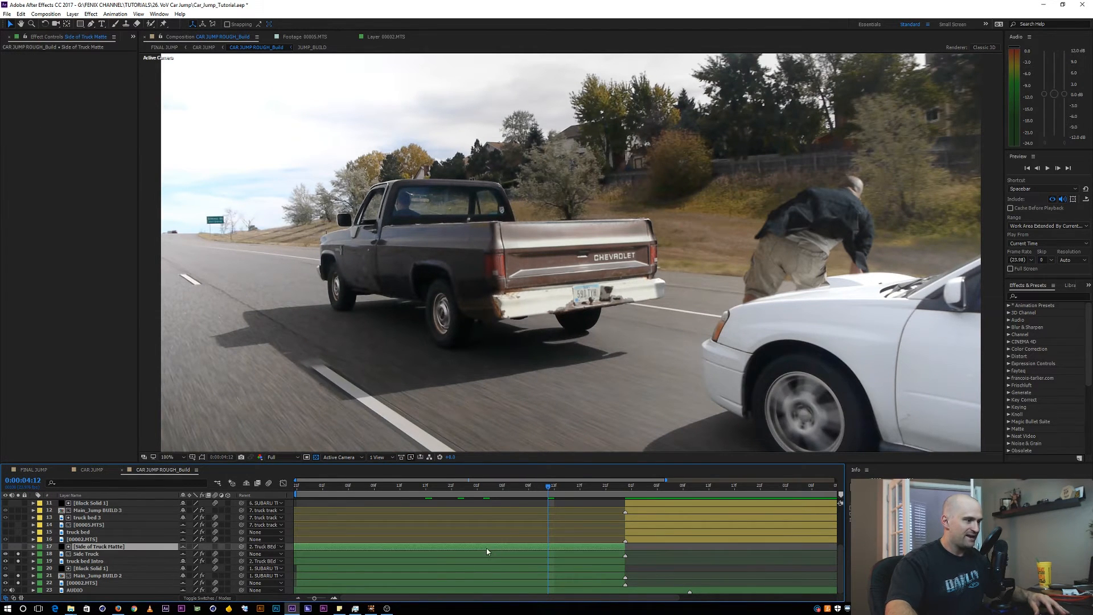
scroll(459, 545, "right", 3)
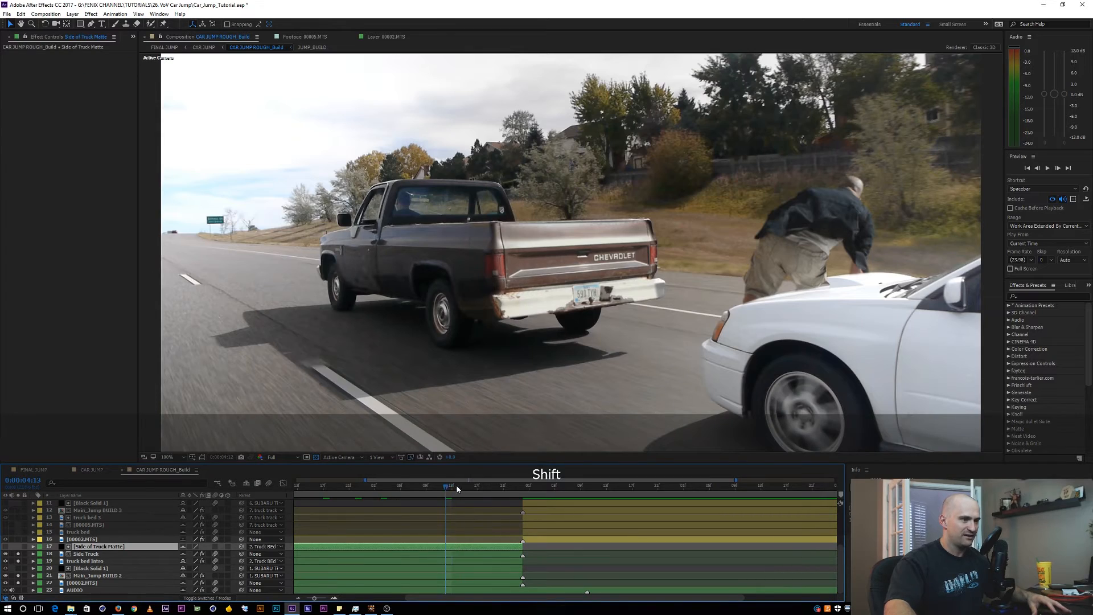
left_click_drag(457, 484, 504, 487)
Trim the start of the SUBARU TRACK Main layer to line up with the main jump layers at 0:00:05:00.
key("grave")
left_click(631, 310)
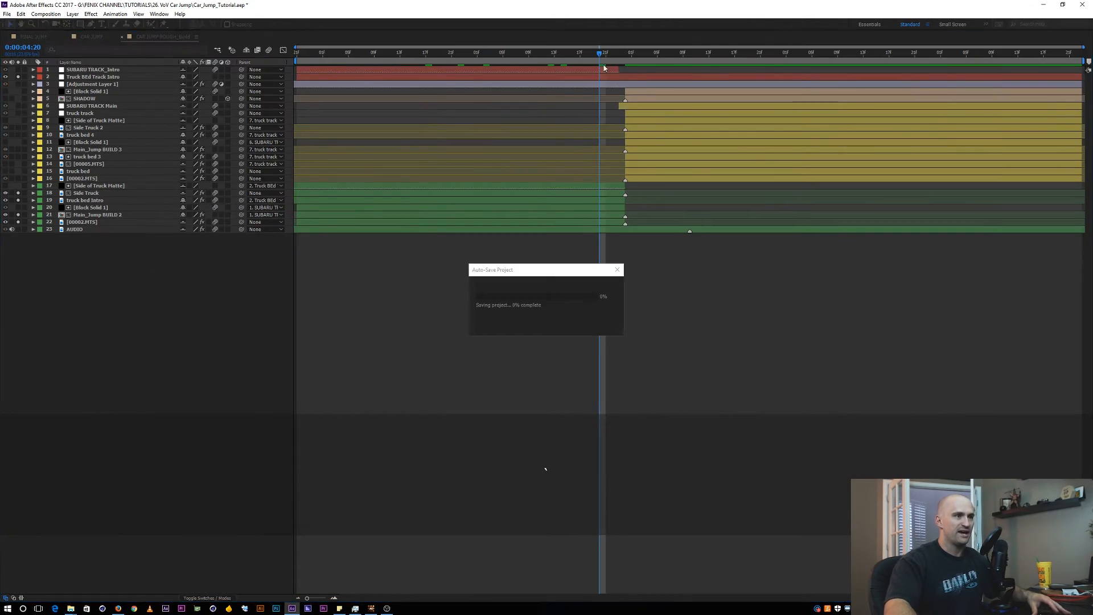
left_click_drag(600, 54, 613, 53)
left_click(618, 106)
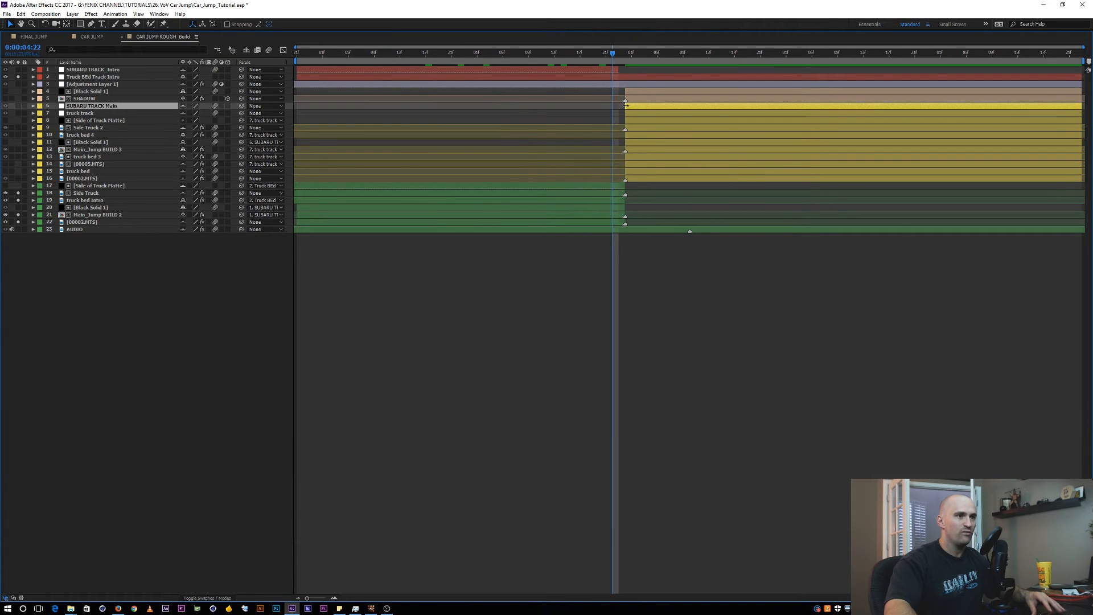
key("ctrl+z")
left_click(621, 309)
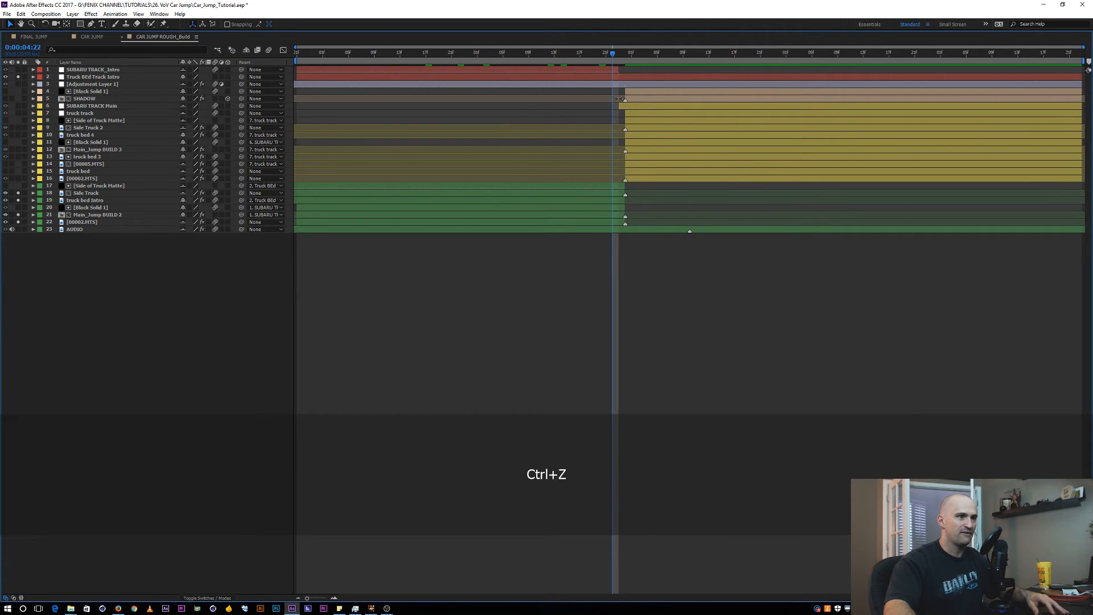
left_click(622, 106)
key("grave")
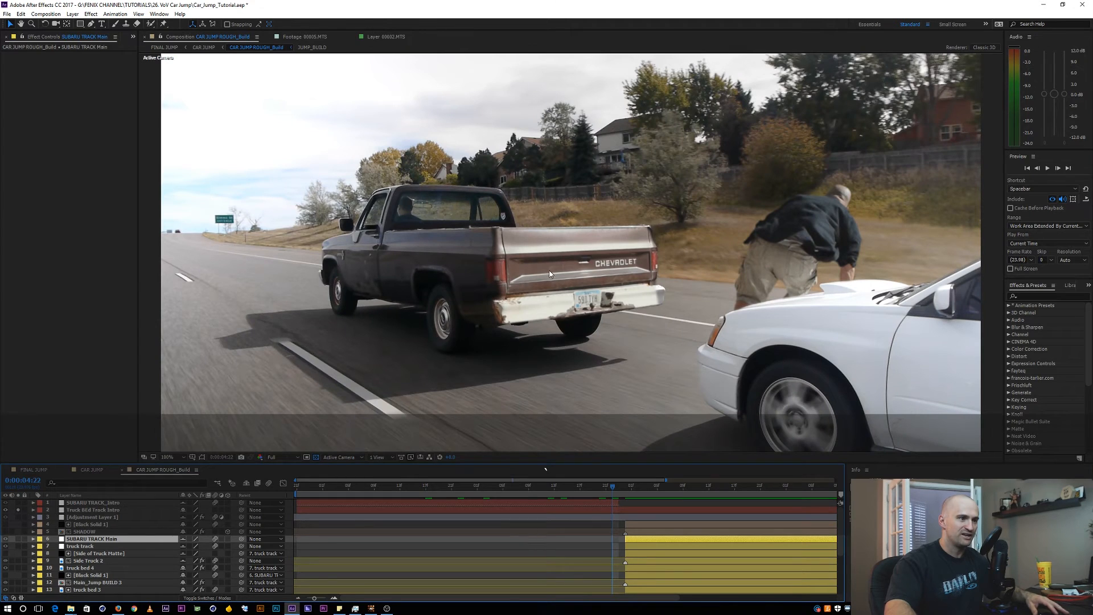
Preview the main jump section with all its layers from 0:00:05:00 to 0:00:06:02.
left_click_drag(615, 488, 626, 488)
key("grave")
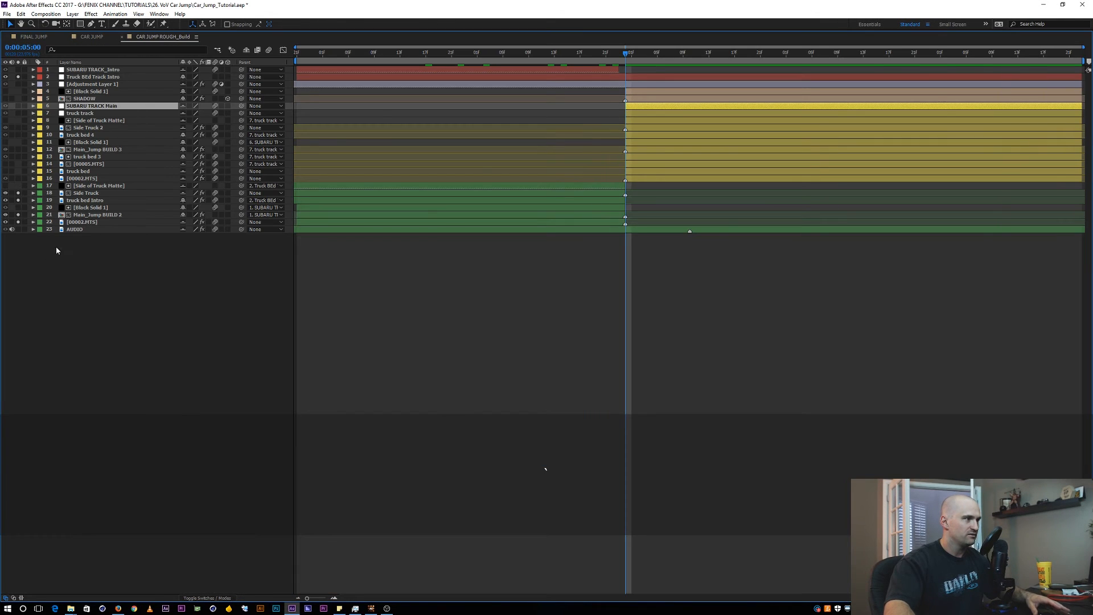
key("grave")
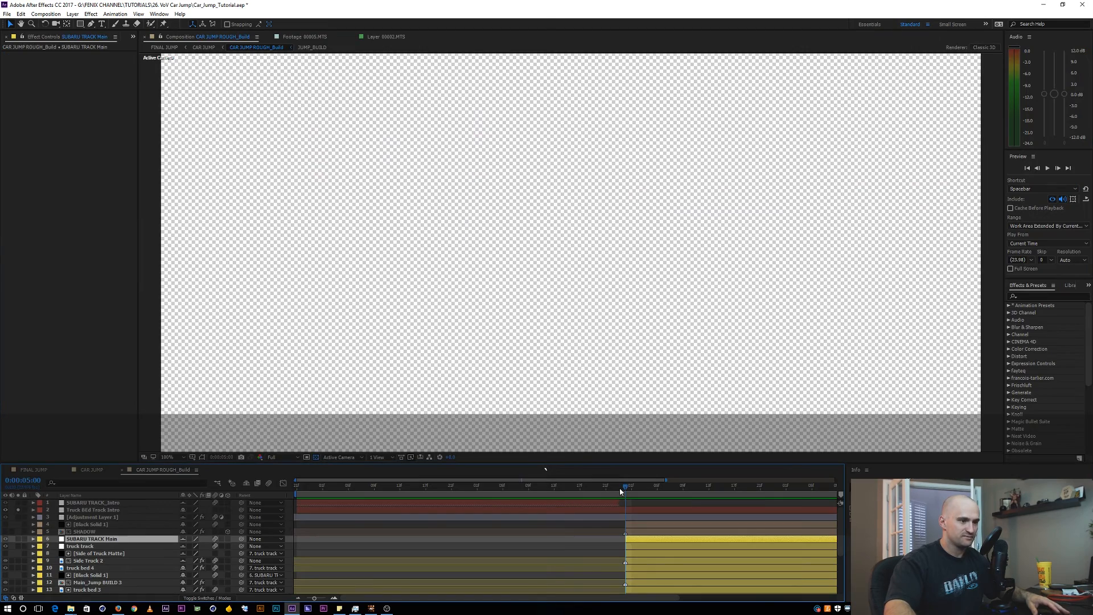
left_click_drag(630, 490, 794, 491)
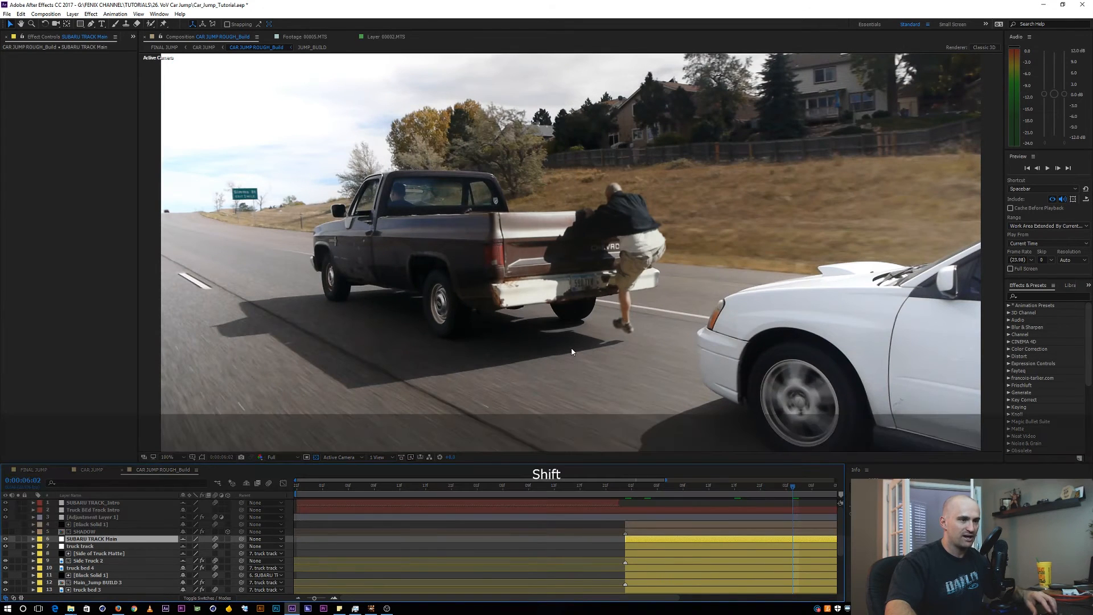
Examine the jumper reaching the truck's tailgate around 0:00:06:00.
left_click_drag(666, 292, 434, 240)
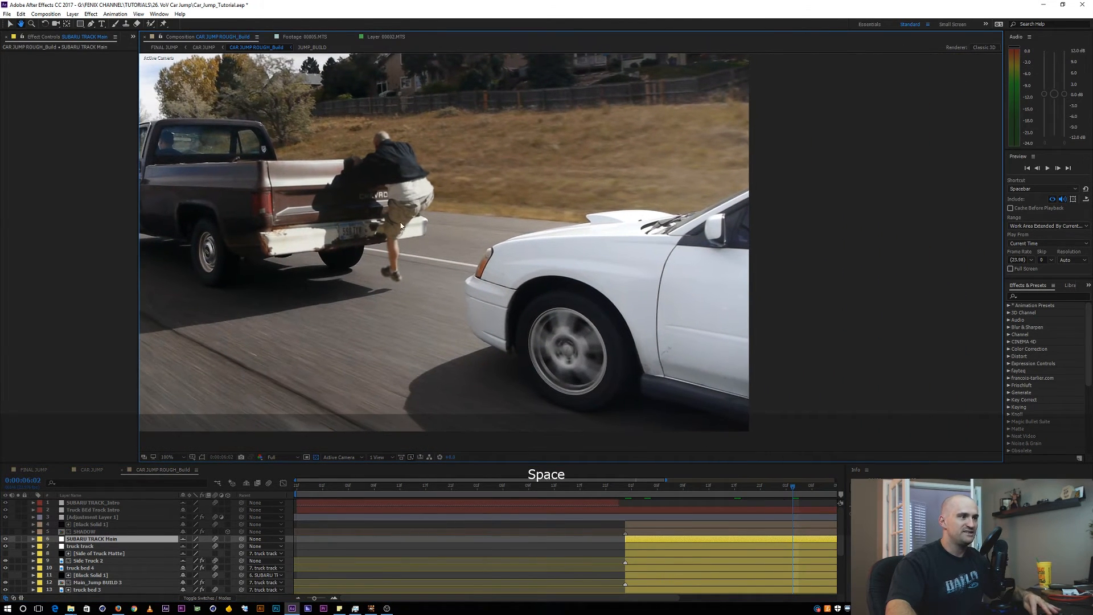
scroll(680, 536, "right", 4)
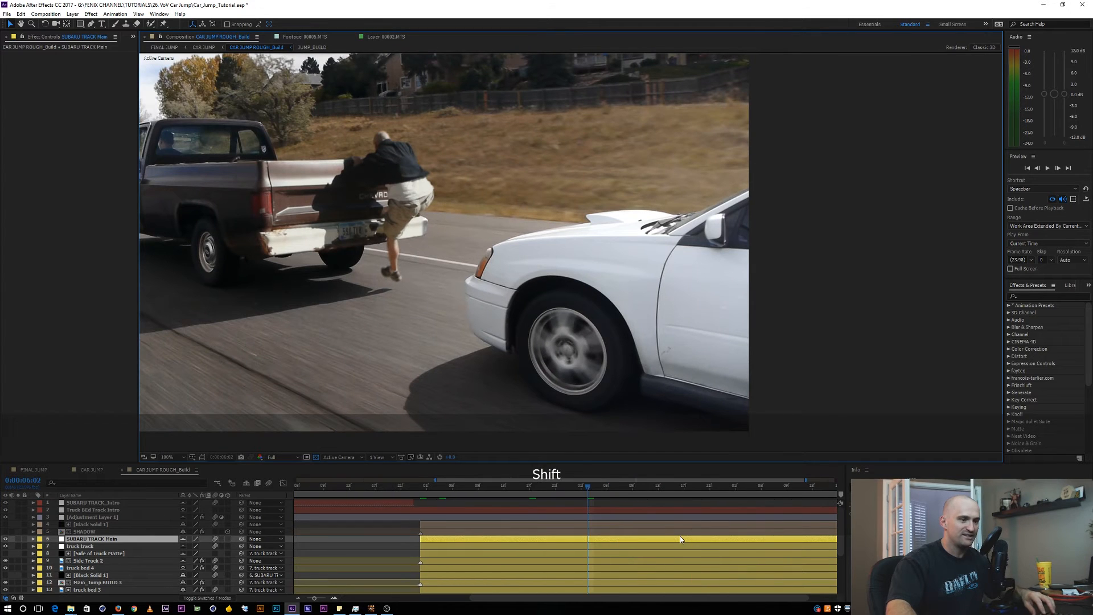
key("space")
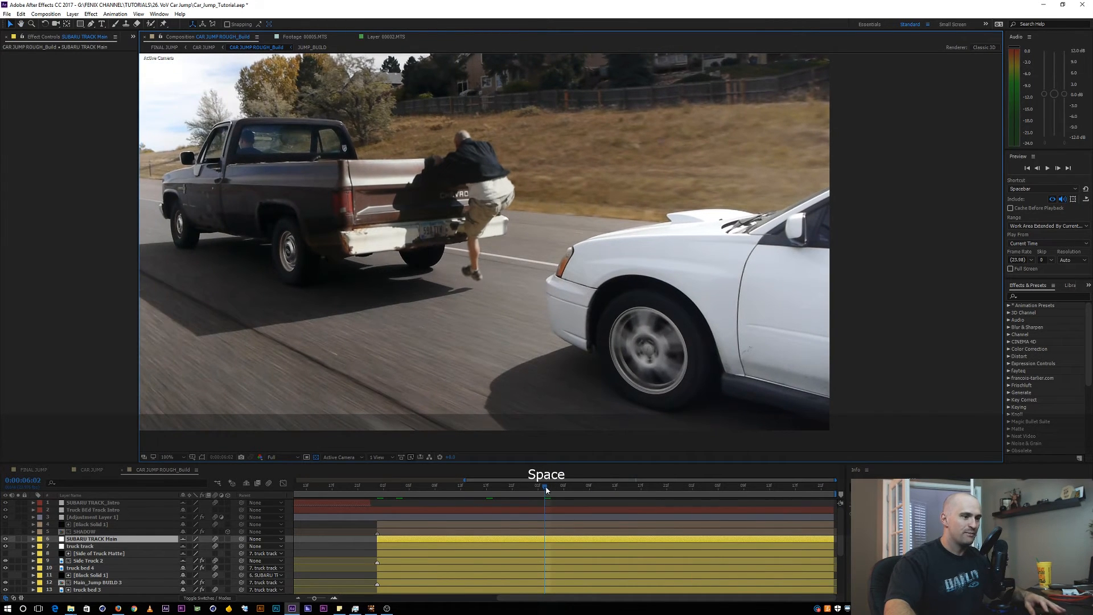
left_click_drag(562, 488, 533, 487)
key("space")
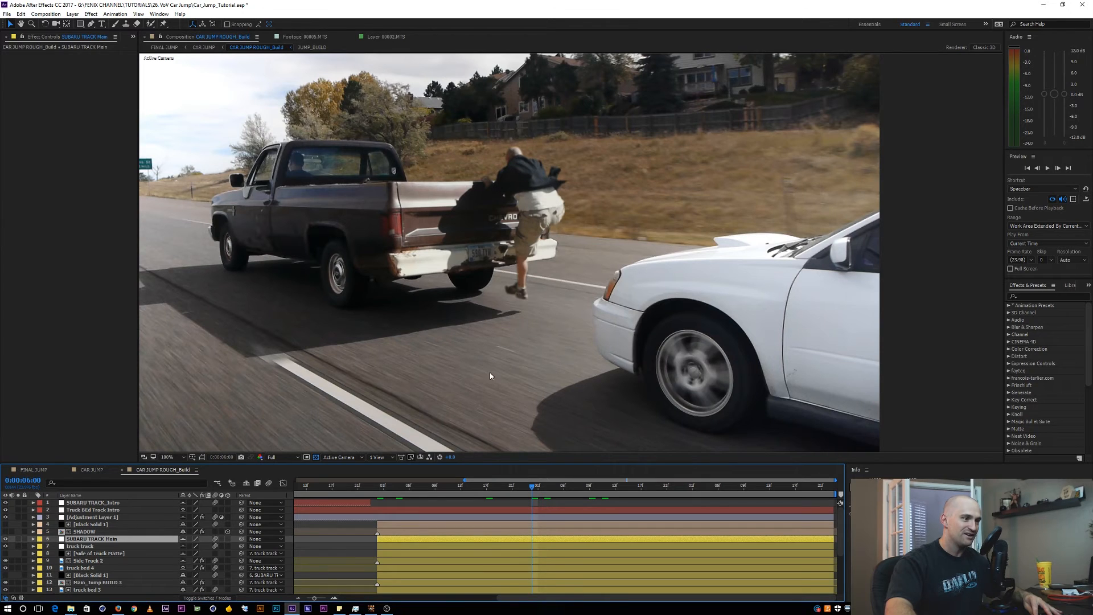
Make the SHADOW layer visible, toggling it to compare the road with and without the jumper's shadow.
left_click(91, 532)
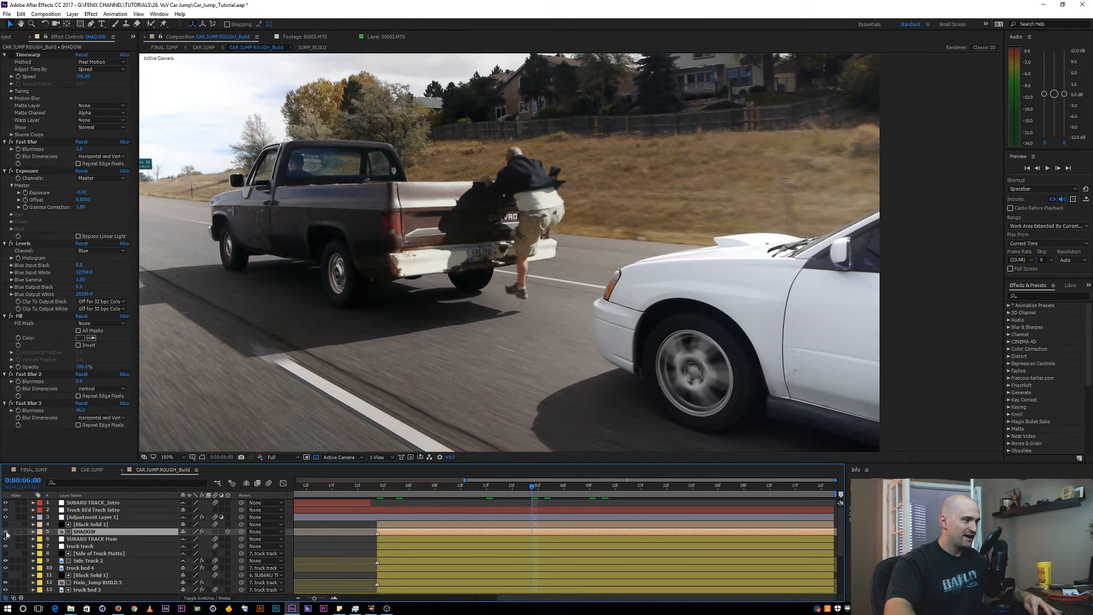
left_click(6, 531)
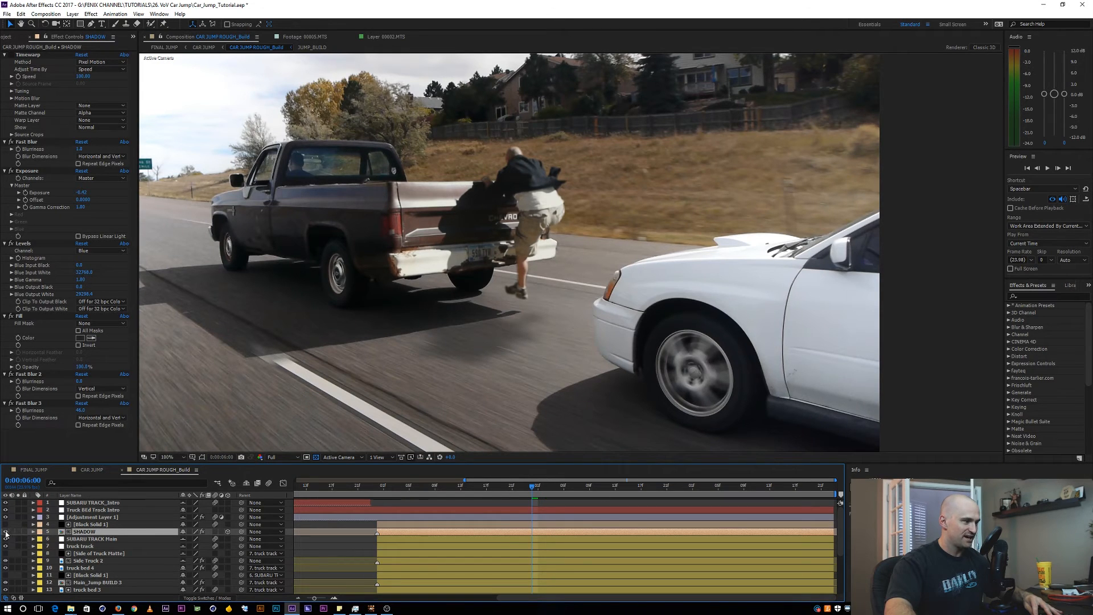
key("F2")
left_click(6, 532)
left_click(6, 531)
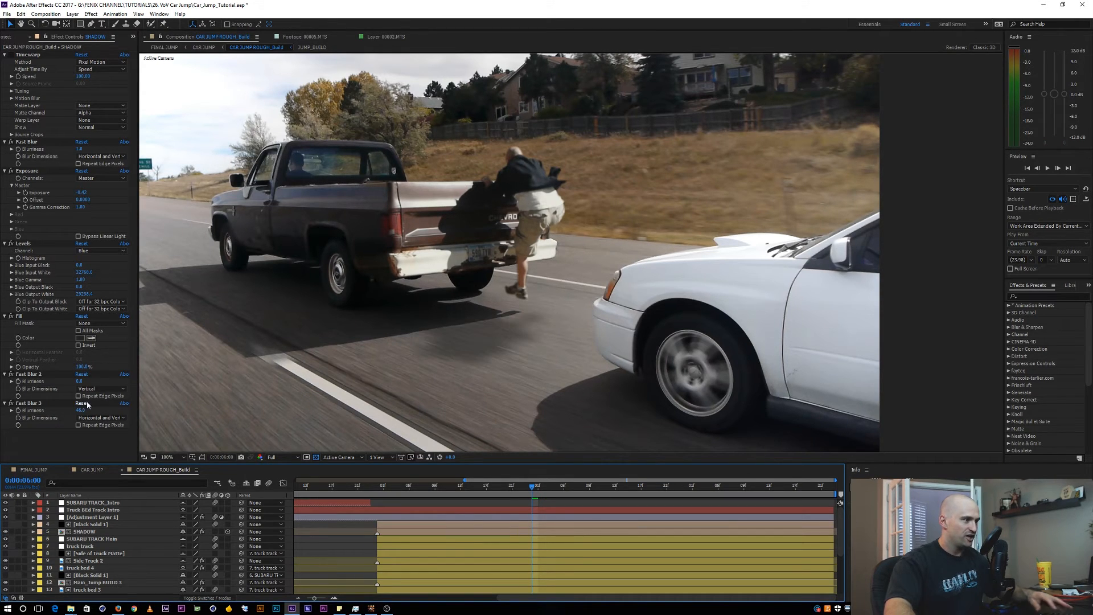
Turn off Fast Blur 3 on the SHADOW layer and lower the layer's opacity at 0:00:05:17.
key("ctrl+grave")
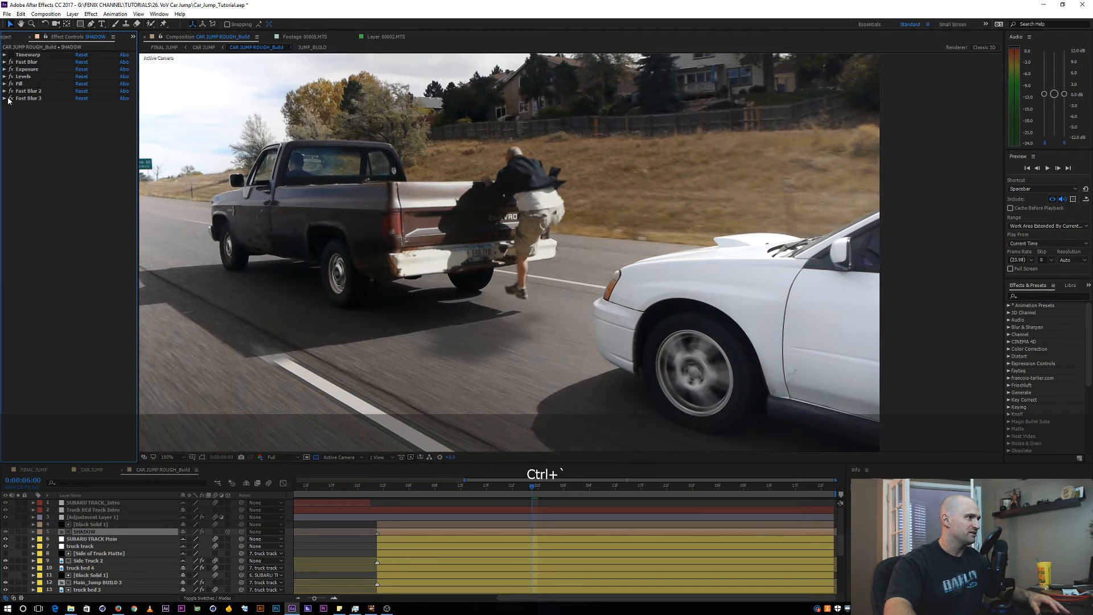
left_click(9, 99)
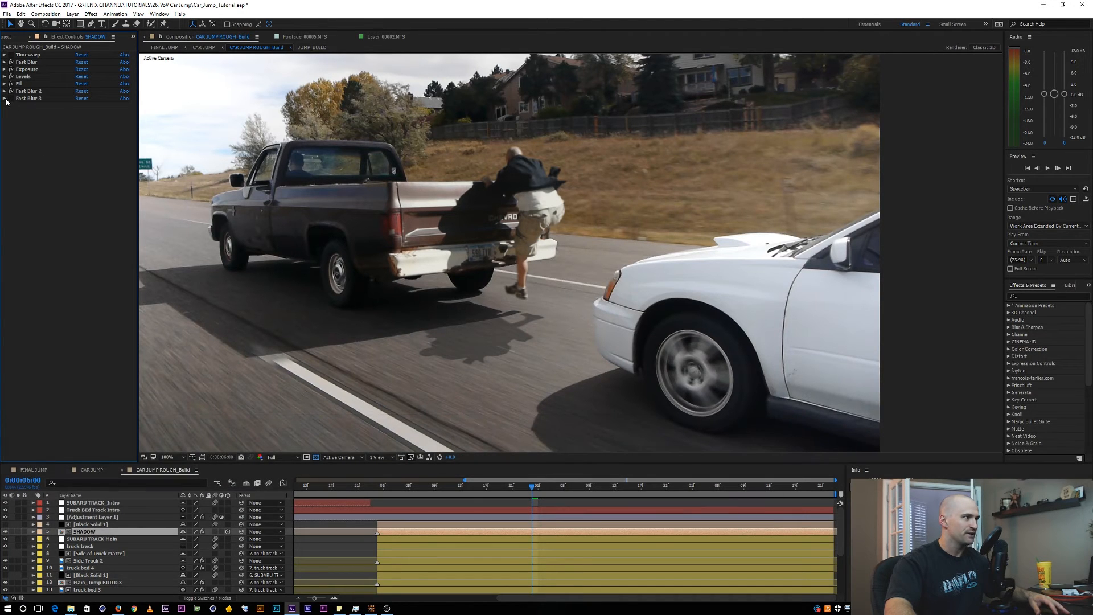
left_click_drag(532, 488, 487, 488)
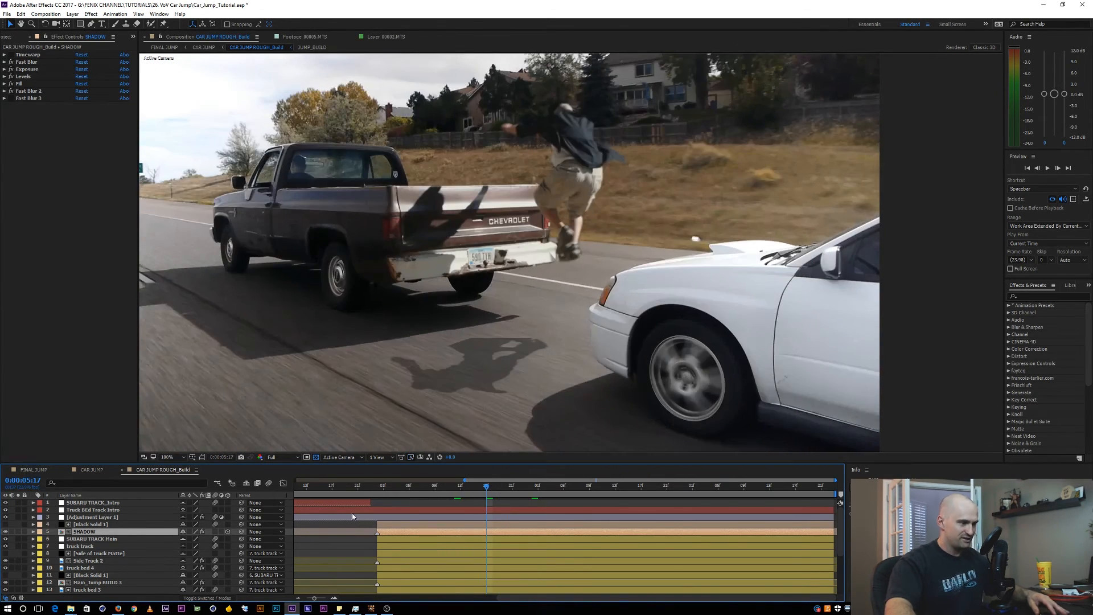
key("t")
left_click_drag(185, 538, 154, 539)
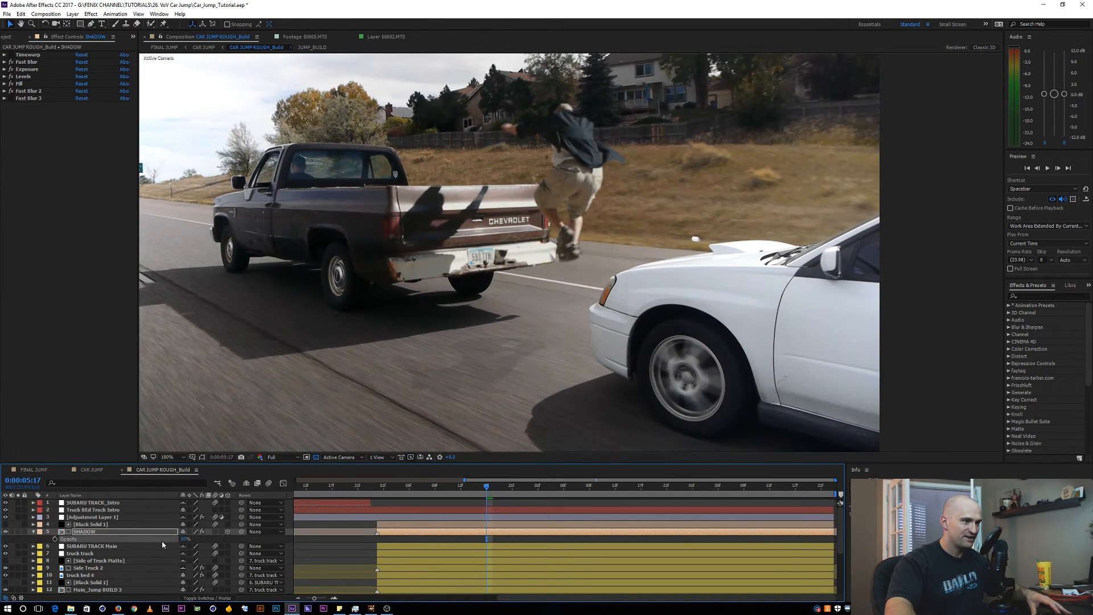
Toggle the SHADOW layer's visibility and scrub through the rough-build composition from the intro to the jumper's landing at 0:00:05:19.
left_click(7, 532)
left_click_drag(487, 488, 737, 485)
key("minus")
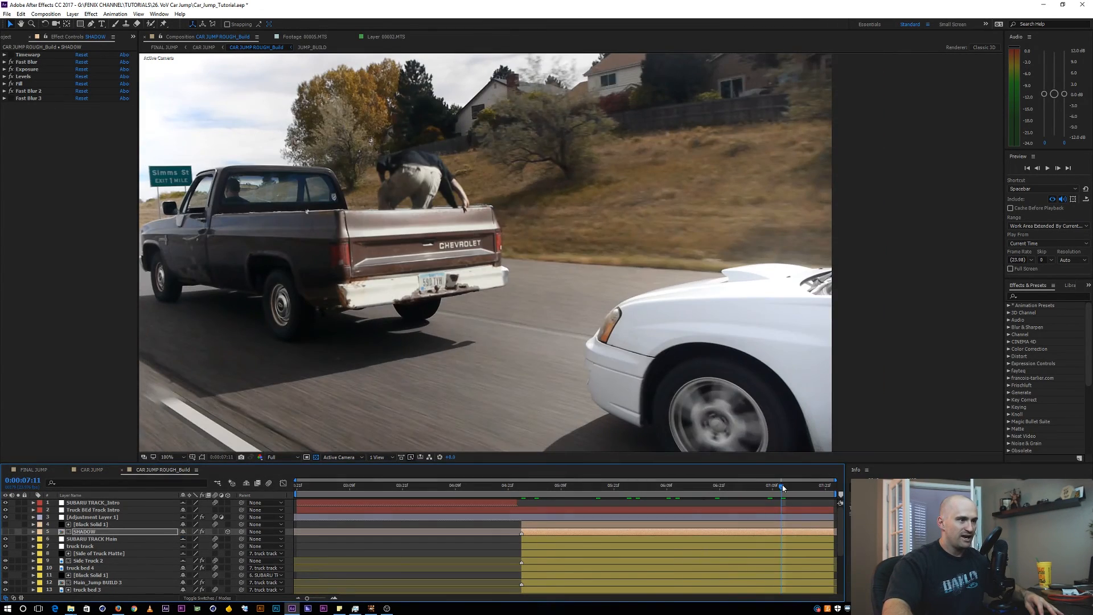
left_click_drag(782, 484, 838, 496)
key("space")
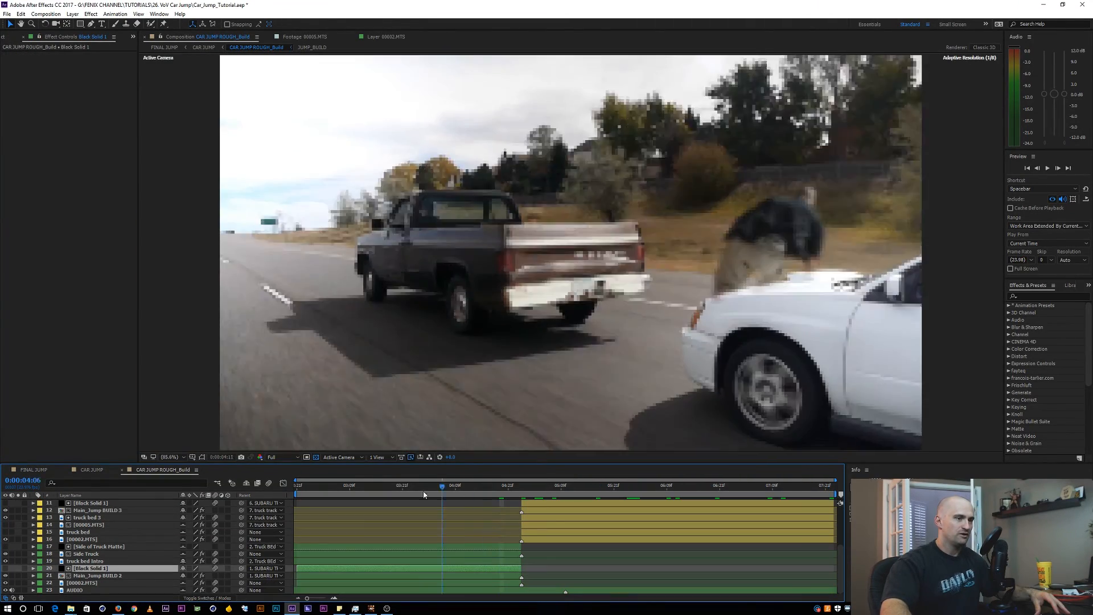
left_click_drag(422, 491, 610, 488)
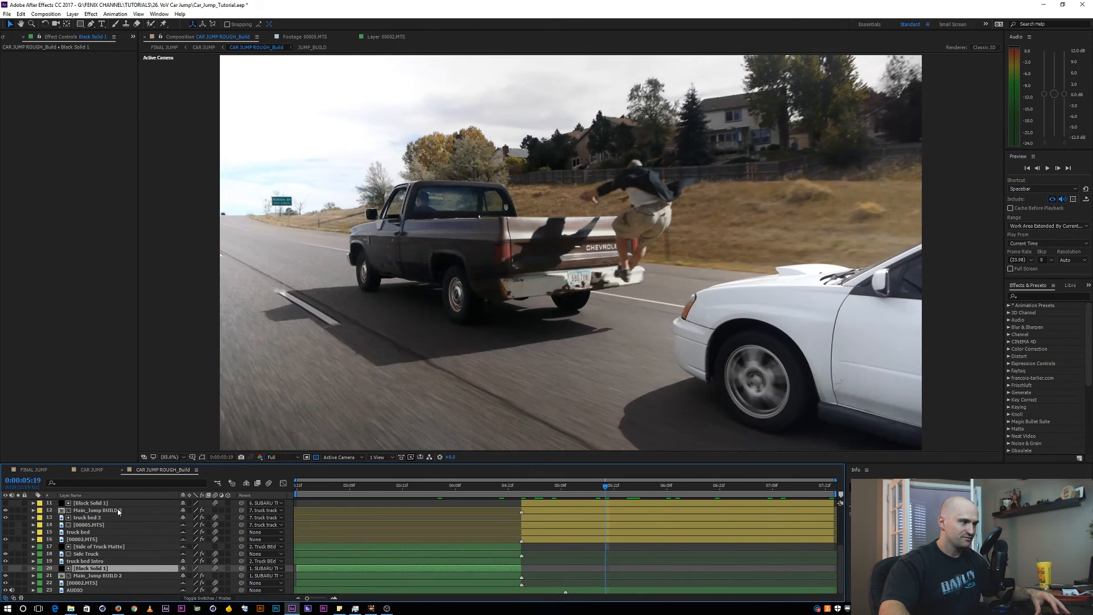
Open the FINAL JUMP composition and hide the Pale Gray-Lime Green Solid 1 and Adjustment Layer 2 layers.
left_click(42, 473)
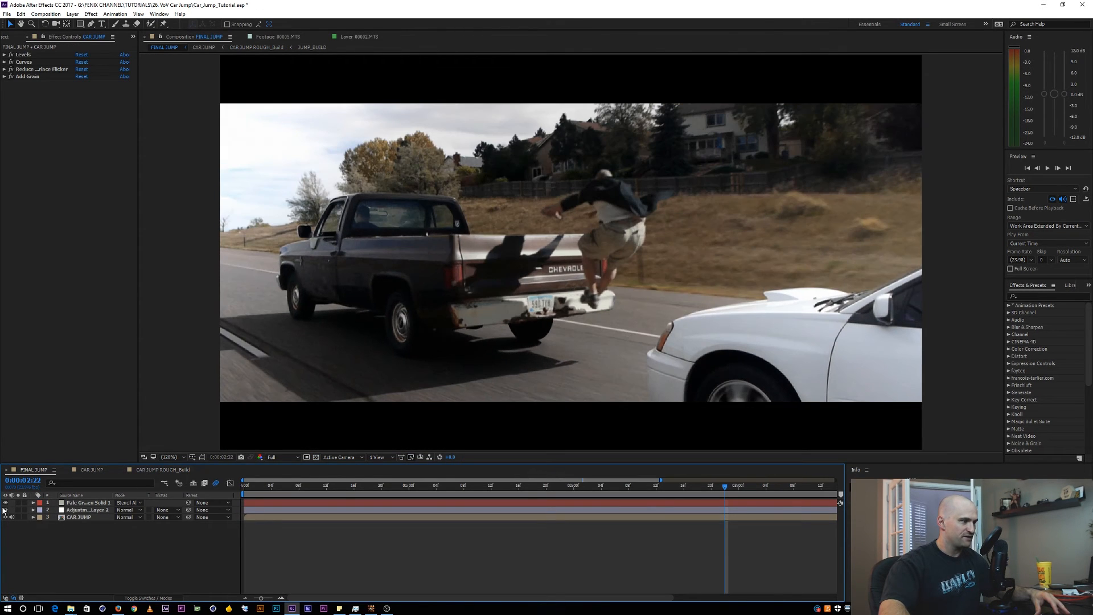
left_click(6, 503)
left_click(5, 509)
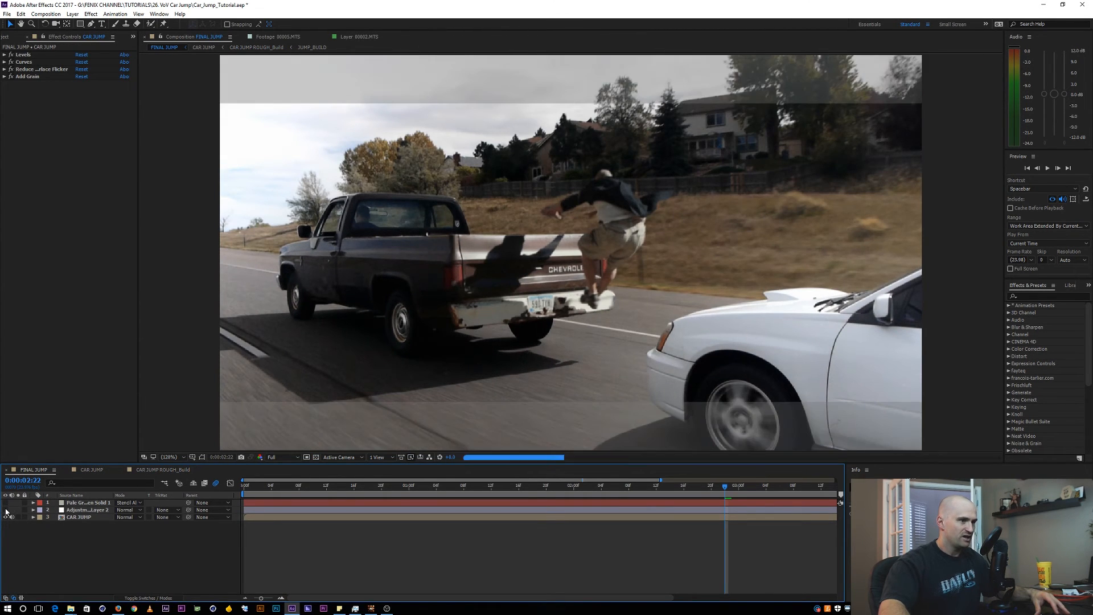
Turn off the CAR JUMP layer's Levels, Curves, flicker-reduction and Add Grain effects for comparison, and undo the change.
left_click(113, 519)
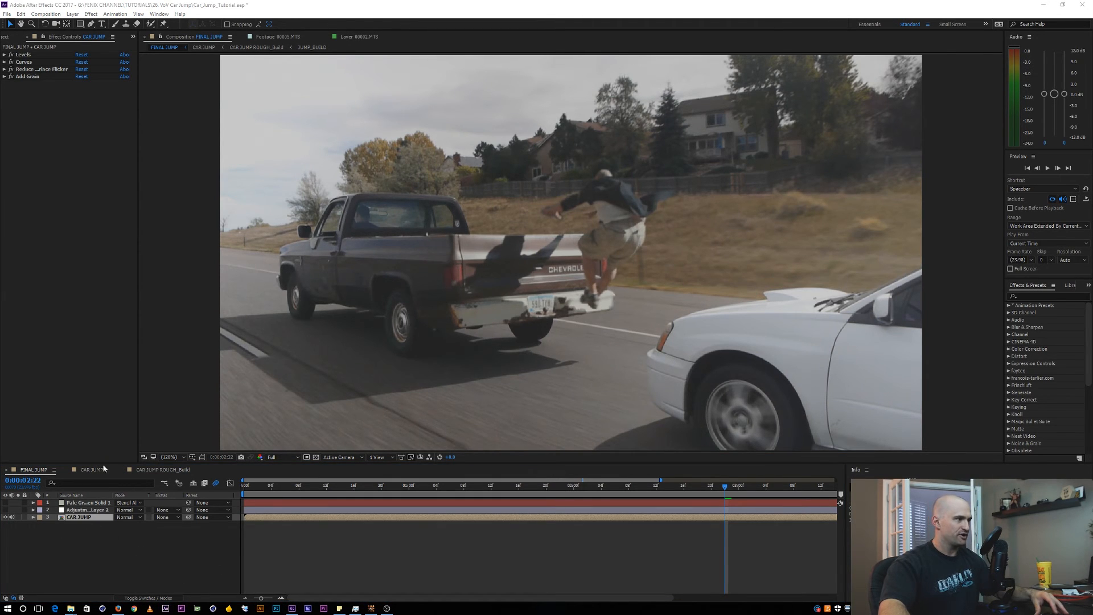
left_click_drag(10, 59, 11, 79)
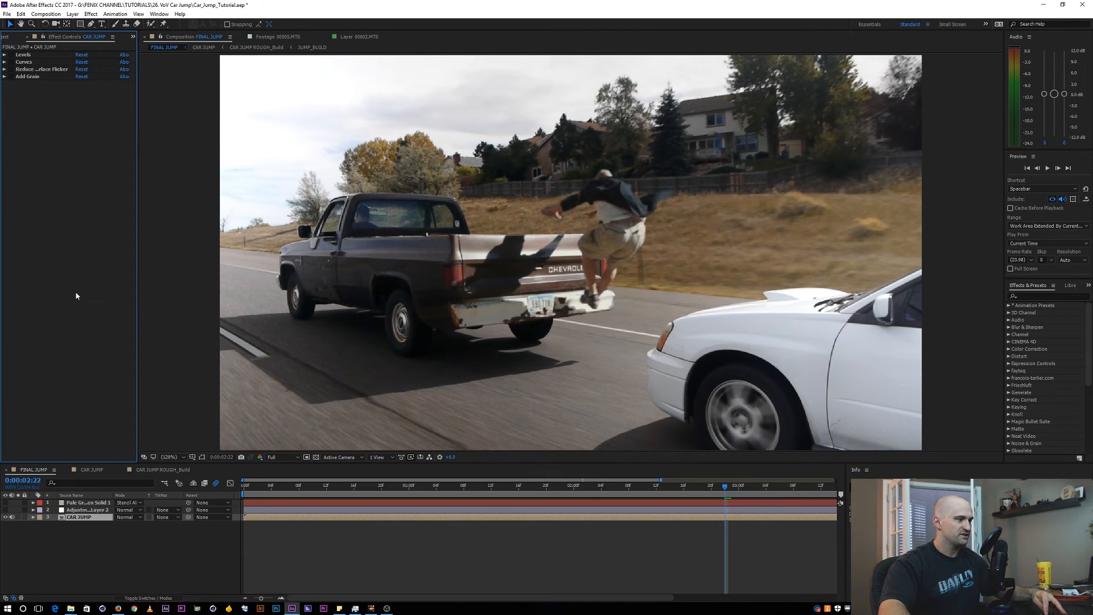
key("ctrl+z")
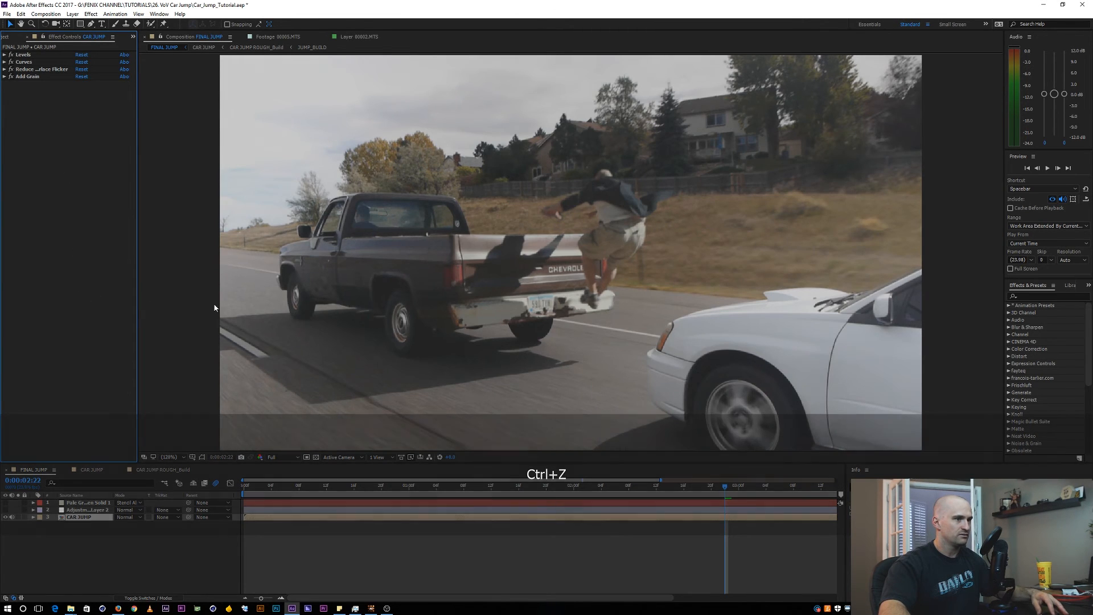
left_click(204, 539)
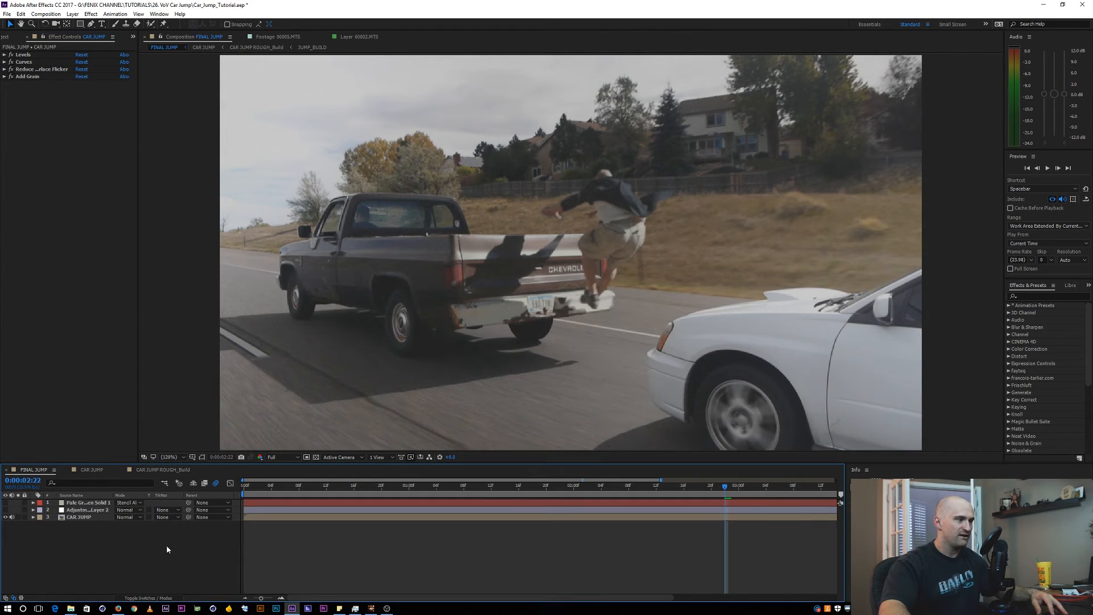
Make Adjustment Layer 2 visible again and open its Looks 2 effect in the Magic Bullet Looks editor.
left_click(5, 510)
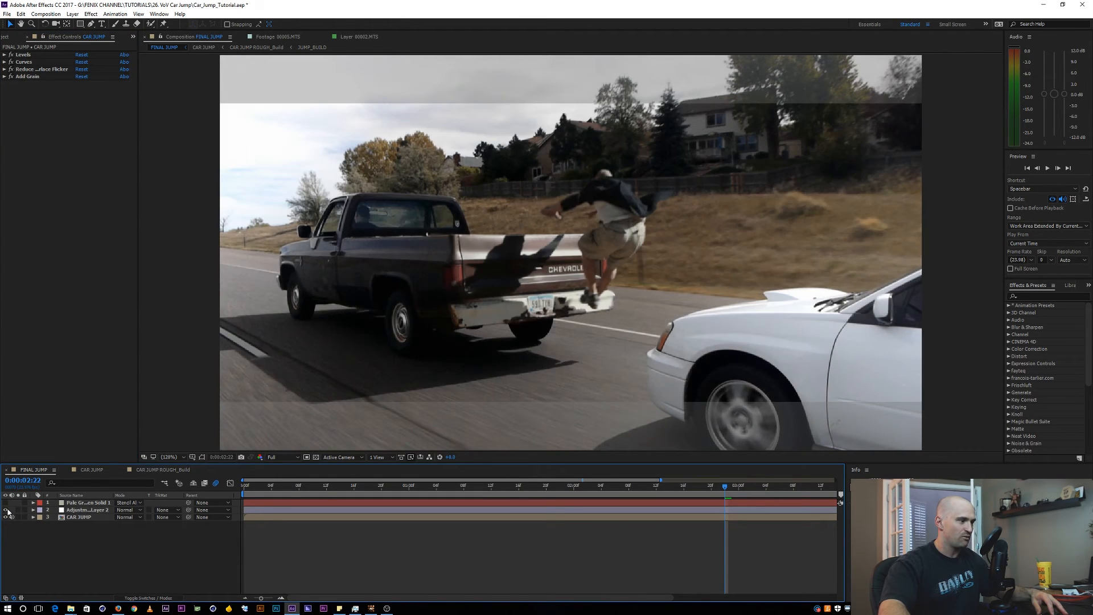
left_click(82, 510)
left_click(31, 126)
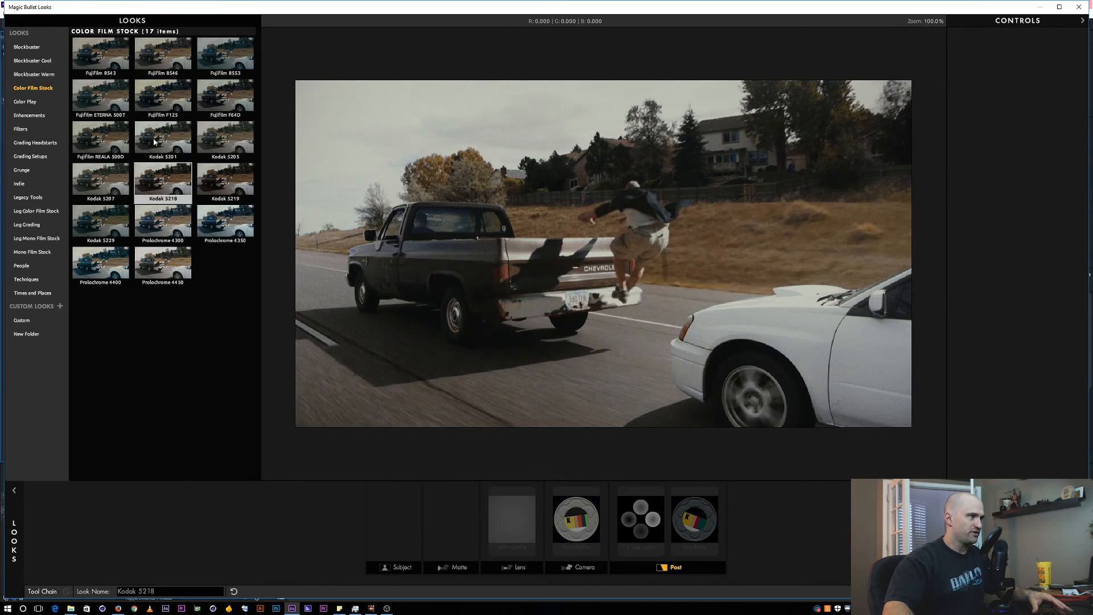
Preview Blockbuster looks on the jump shot, including Body Shop, Bunker, Chronometer, Elevator Fight and Classic Tension.
left_click(27, 48)
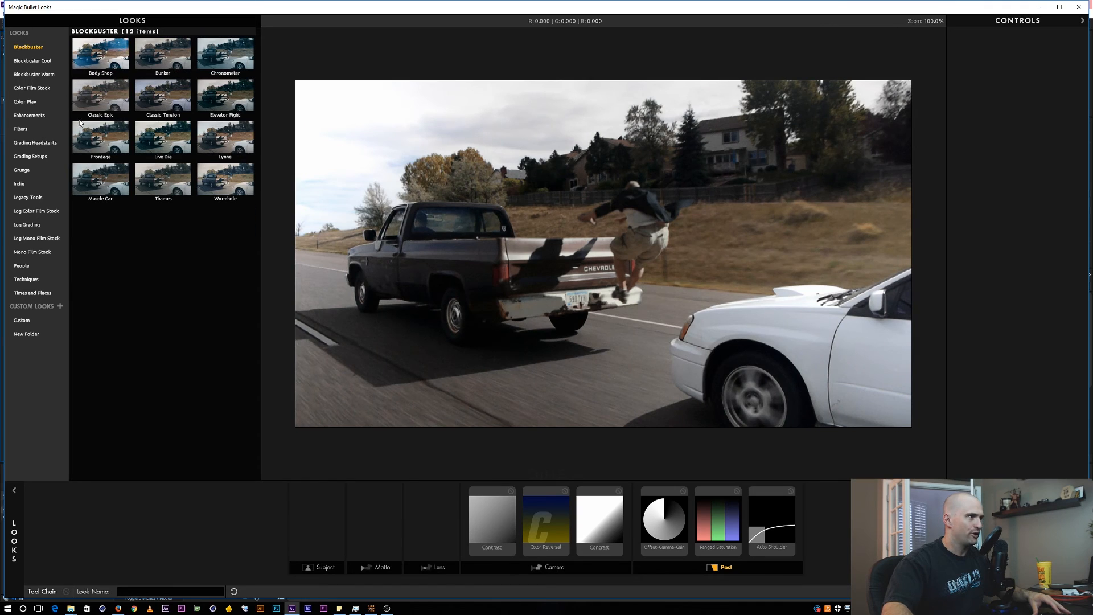
left_click(101, 55)
left_click(171, 60)
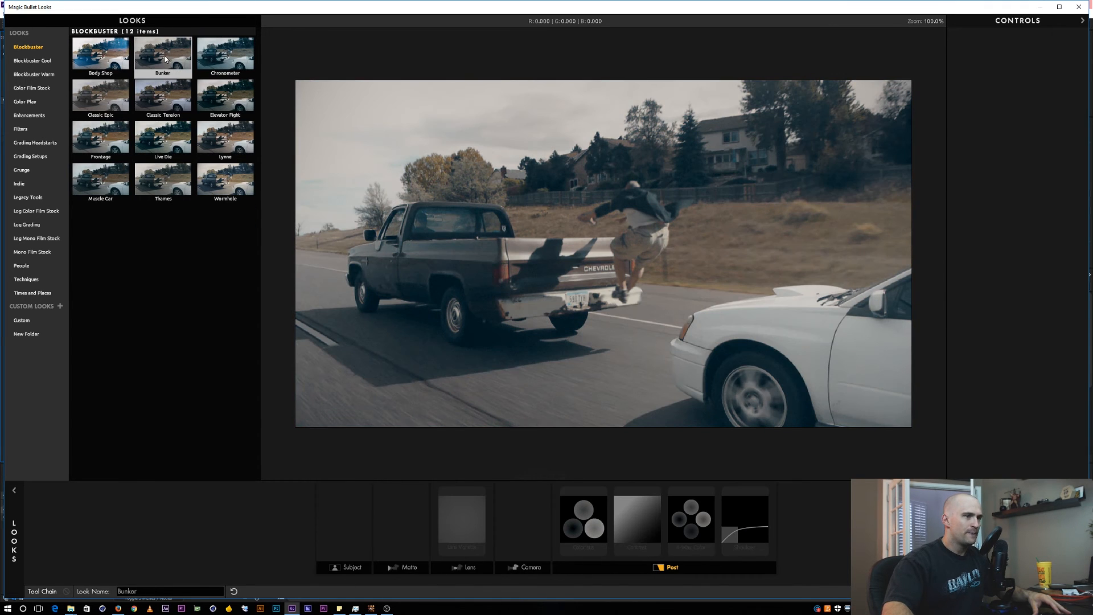
left_click(230, 59)
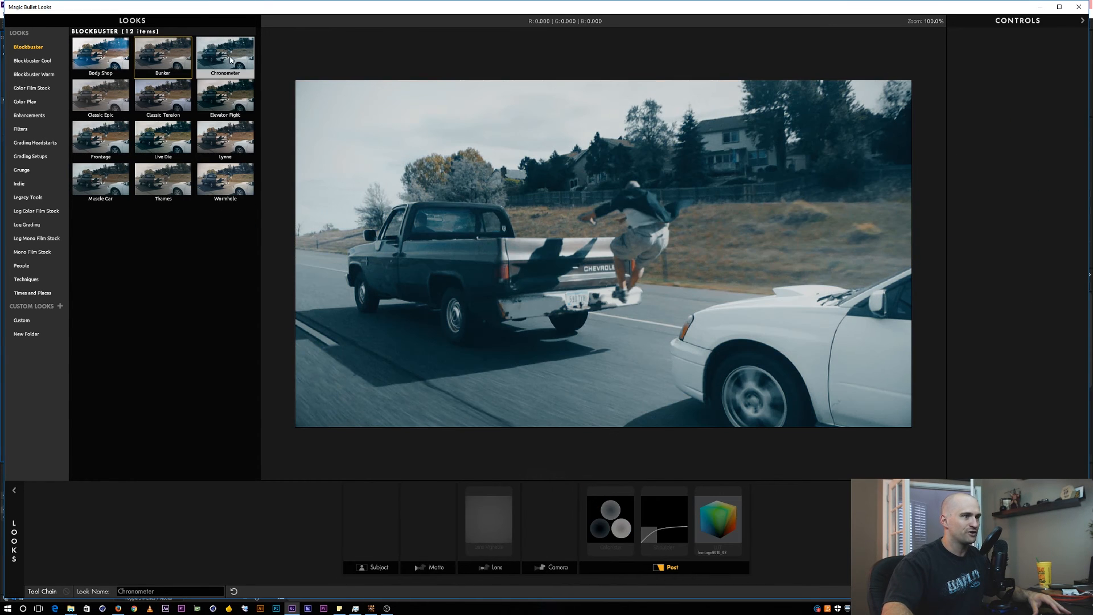
left_click(231, 106)
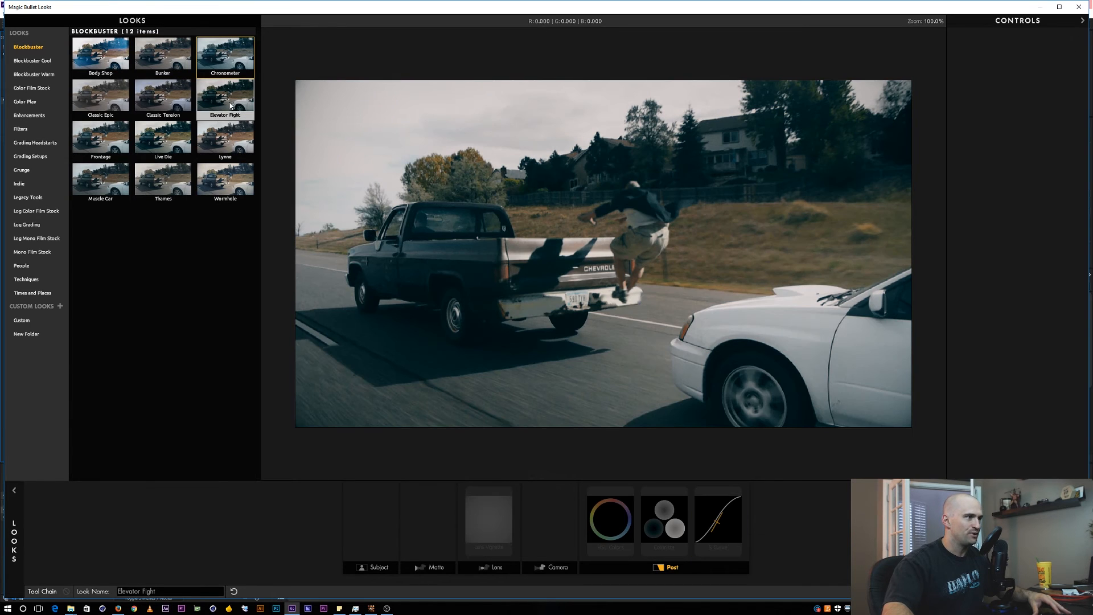
left_click(178, 103)
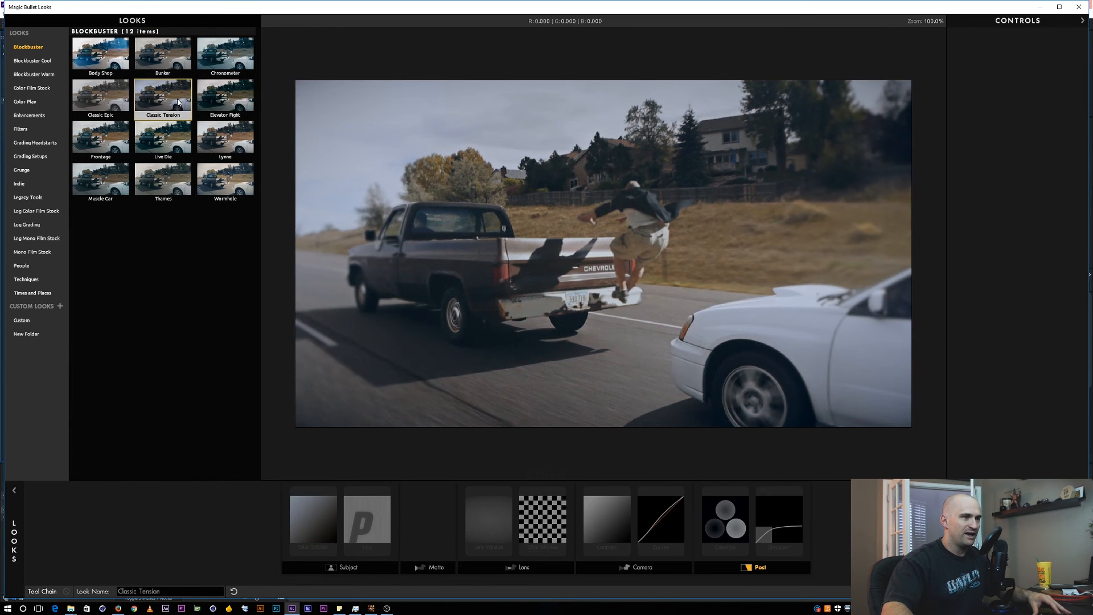
Preview Grunge looks on the jump shot, including Silverfish and All Seasons.
left_click(23, 170)
left_click(160, 142)
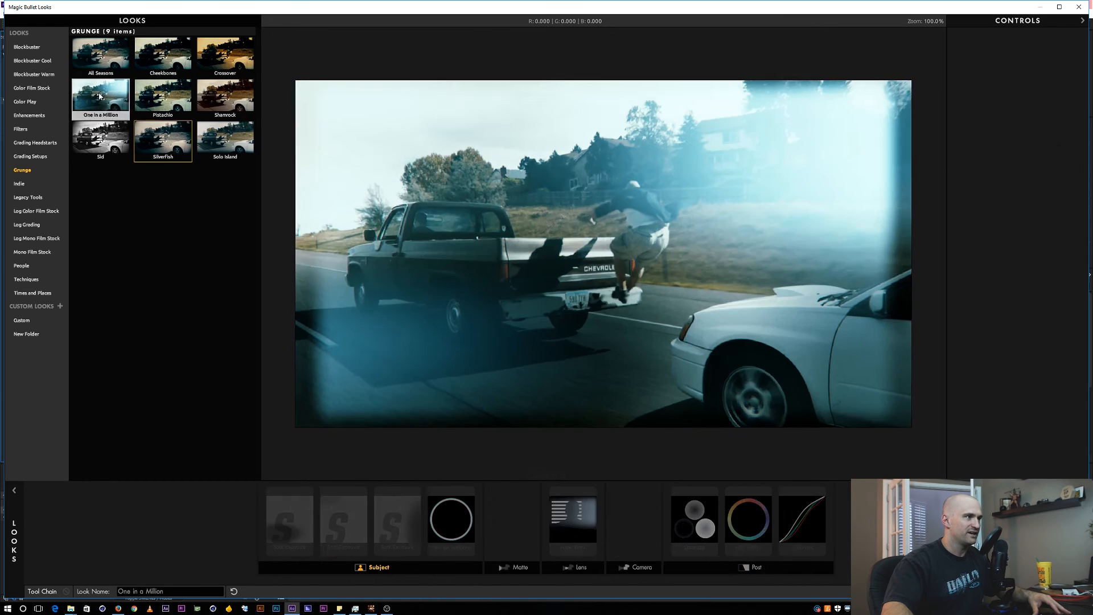
left_click(108, 52)
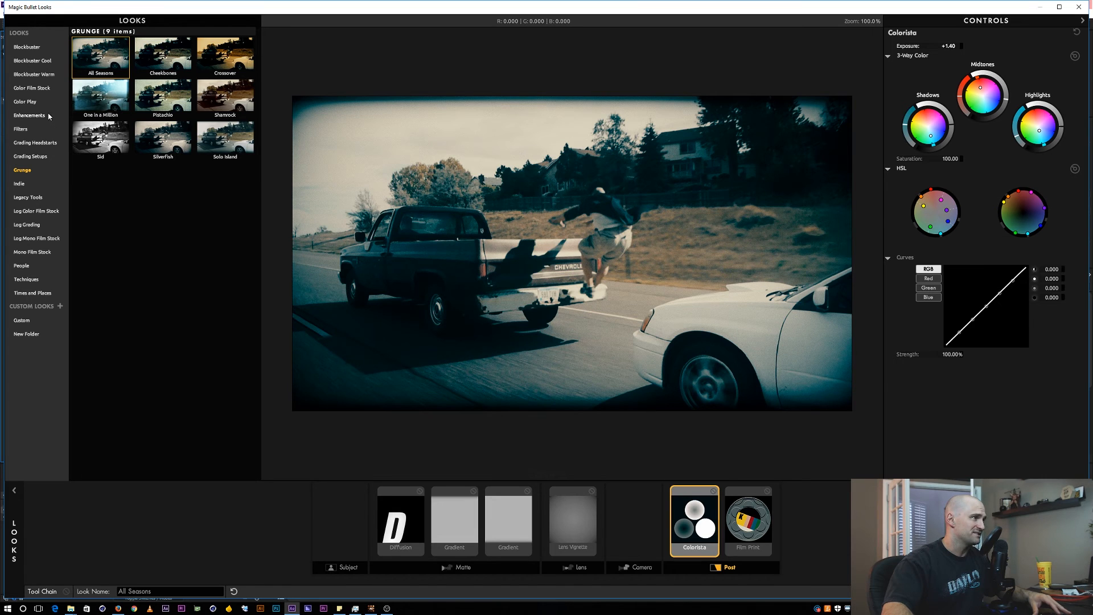
Preview the Color Film Stock looks Fujifilm ETERNA 500T, Kodak 5219 and Prolochrome 4300, and leave the looks editor.
left_click(39, 88)
left_click(100, 103)
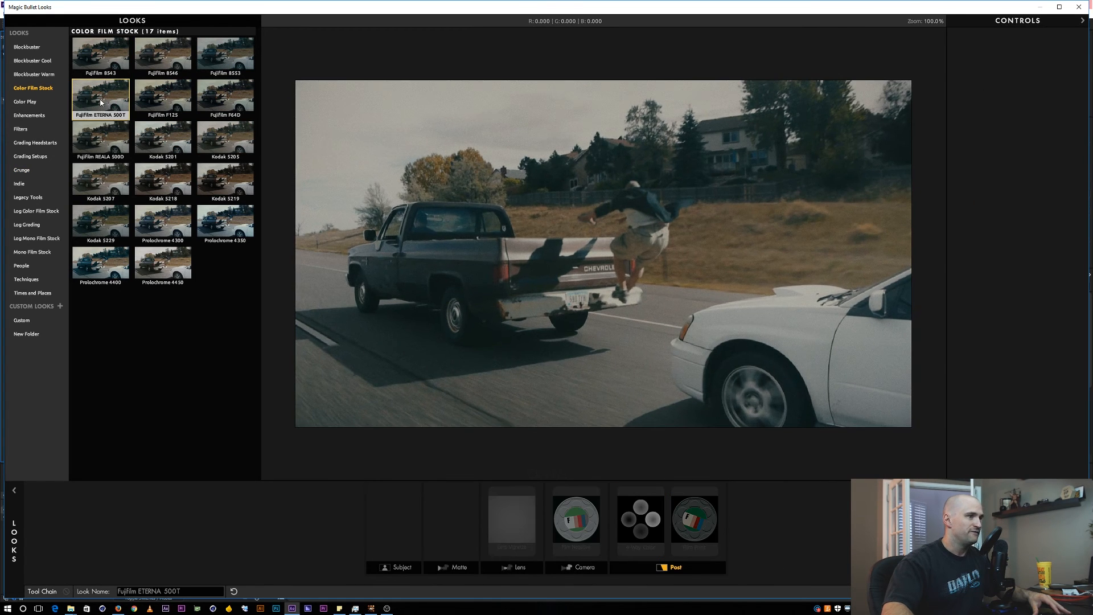
left_click(213, 181)
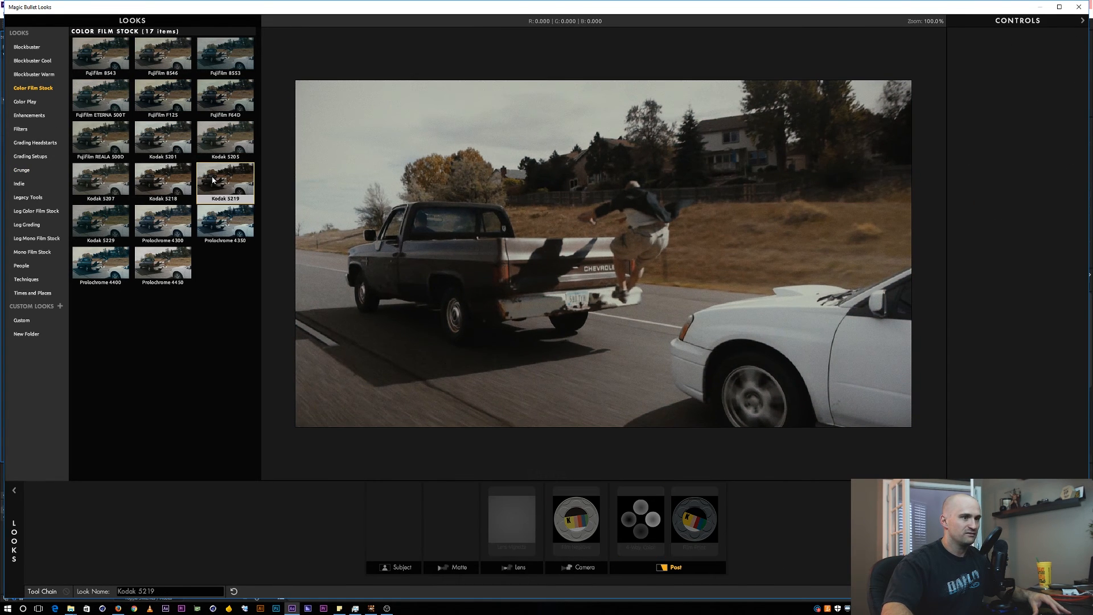
left_click(174, 230)
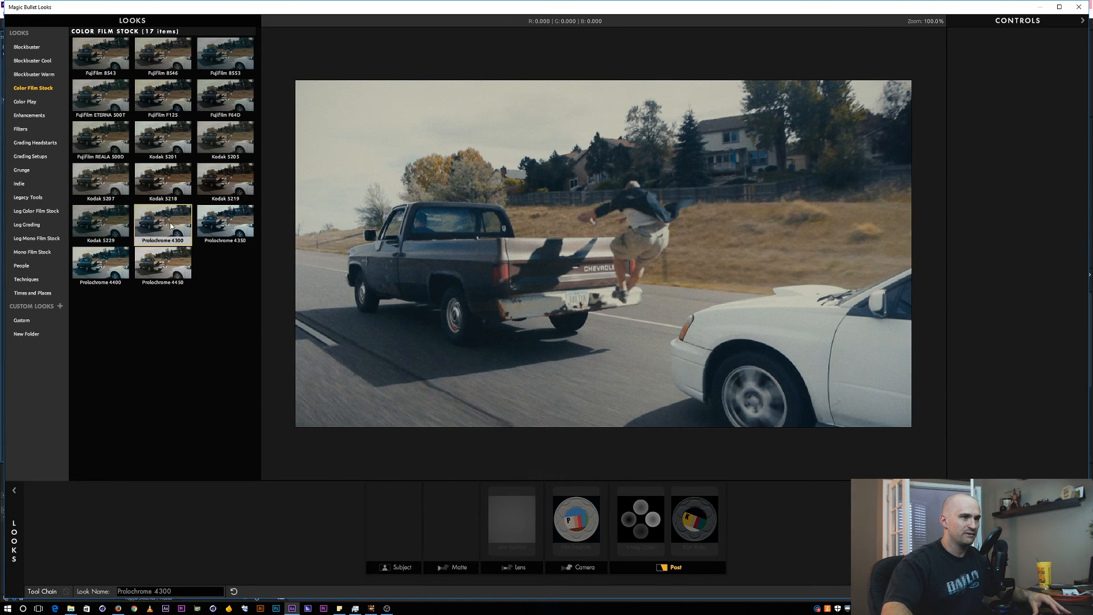
left_click(576, 525)
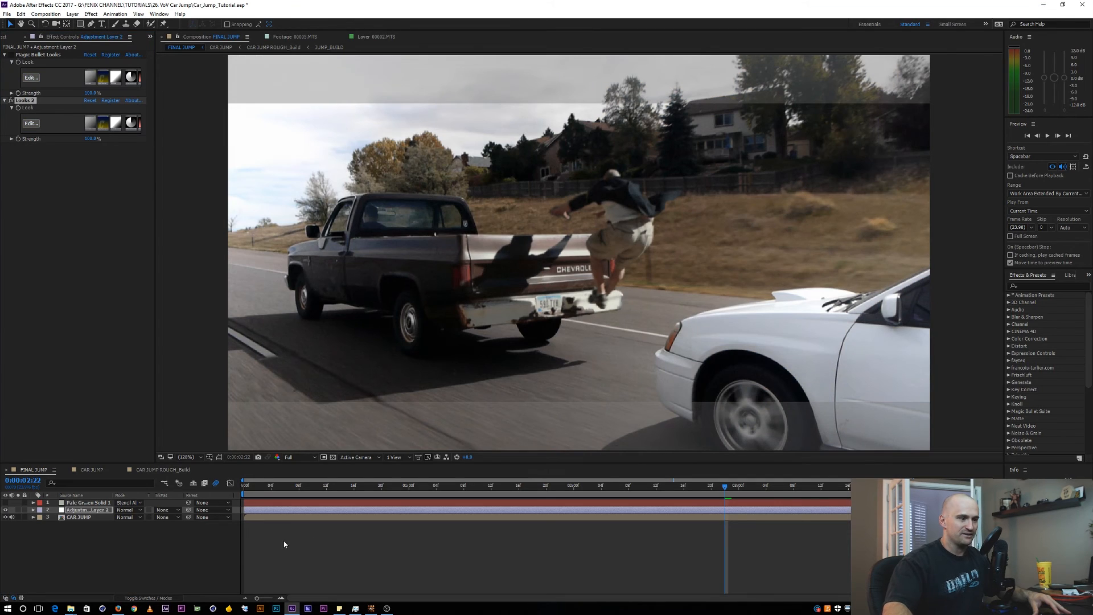
Toggle Adjustment Layer 2 off and on to compare the jump shot with and without its color grade.
left_click(201, 550)
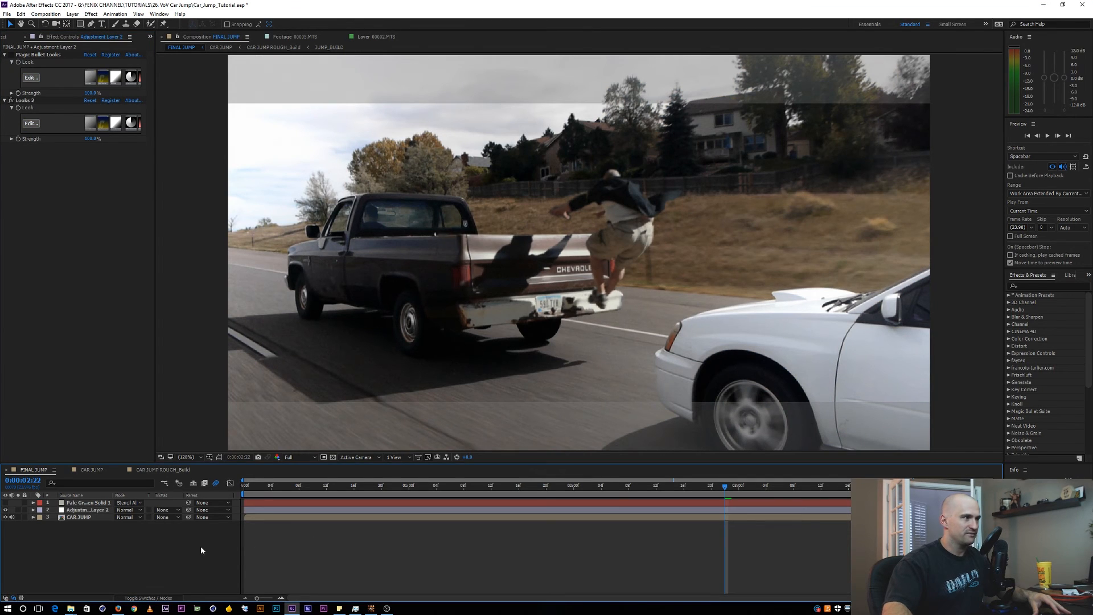
left_click(138, 301)
left_click(4, 514)
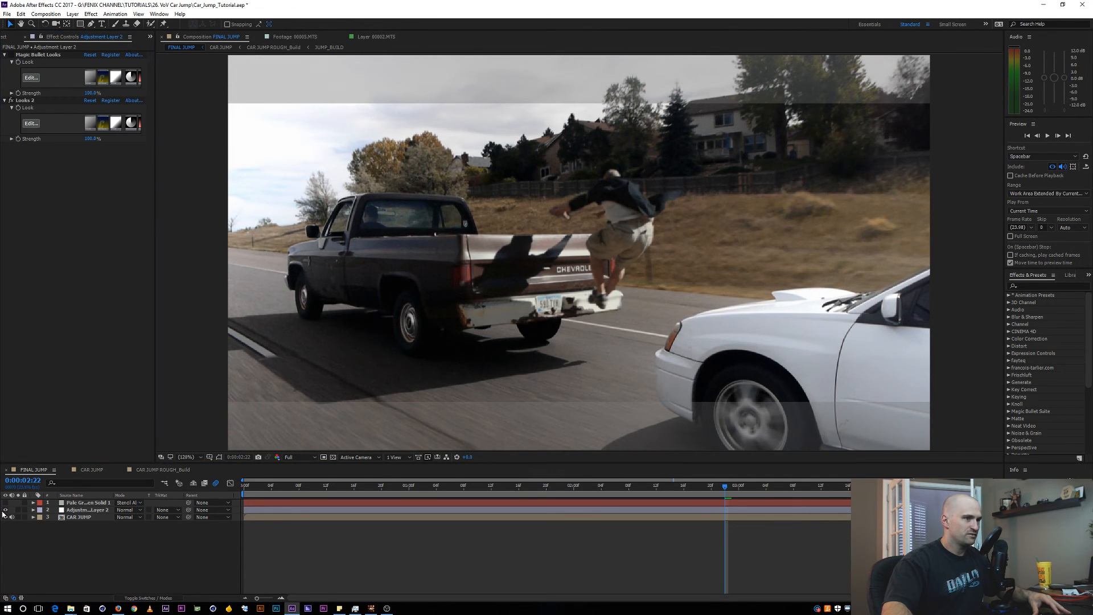
left_click(5, 510)
left_click(6, 510)
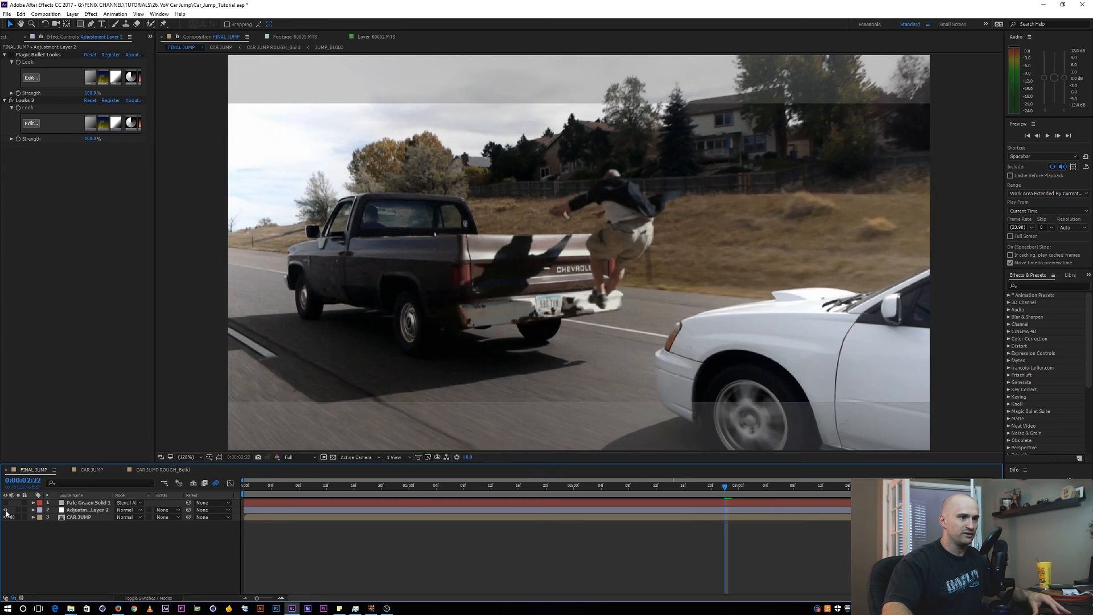
left_click(5, 511)
left_click(5, 510)
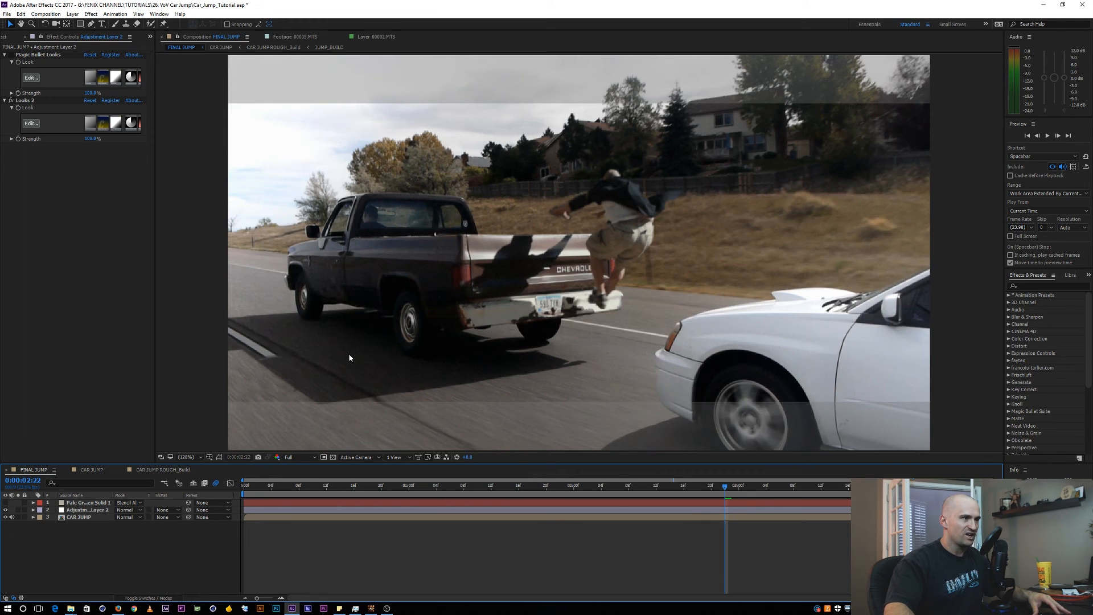
Turn the Pale Gray-Lime Green Solid 1 stencil layer back on to letterbox the FINAL JUMP frame.
scroll(454, 251, "down", 1)
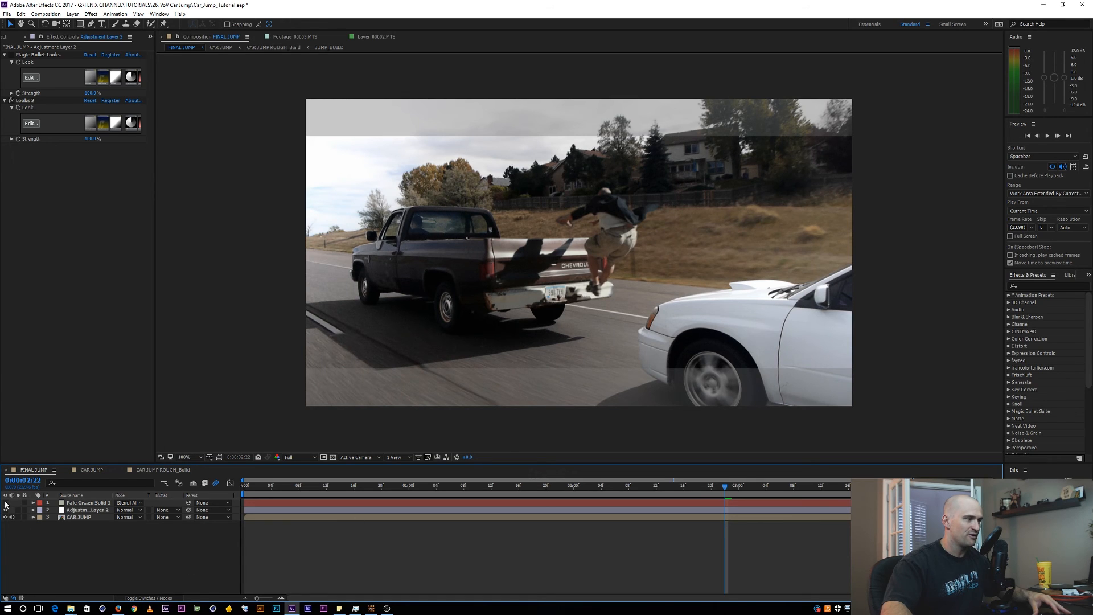
left_click(70, 503)
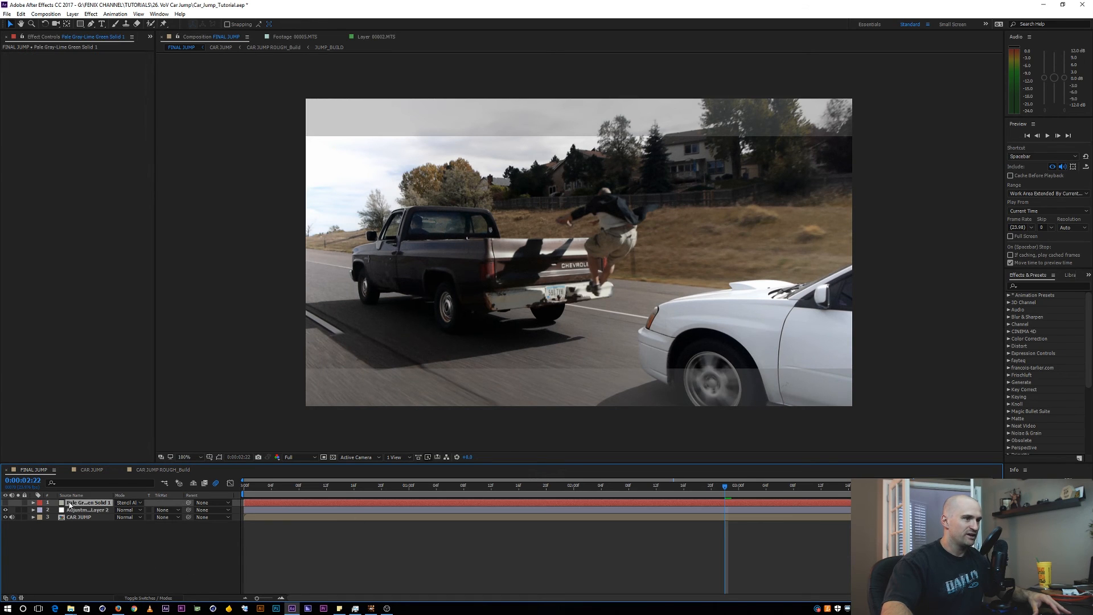
left_click(5, 503)
left_click(128, 502)
left_click(144, 570)
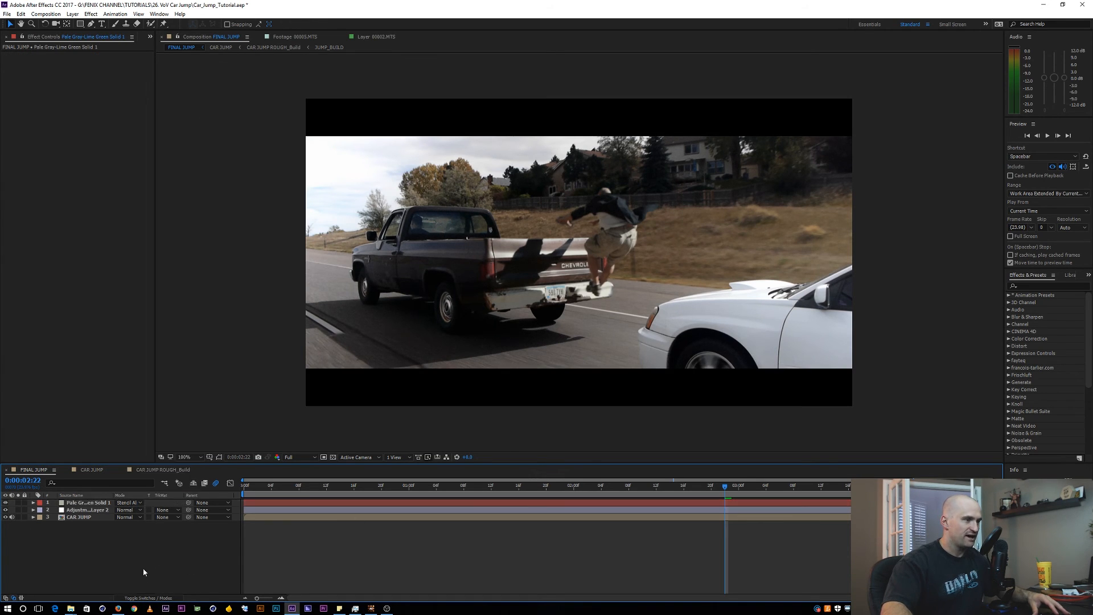
Examine the graded, letterboxed jump frame up close in the maximized composition view.
key("grave")
scroll(532, 308, "up", 2)
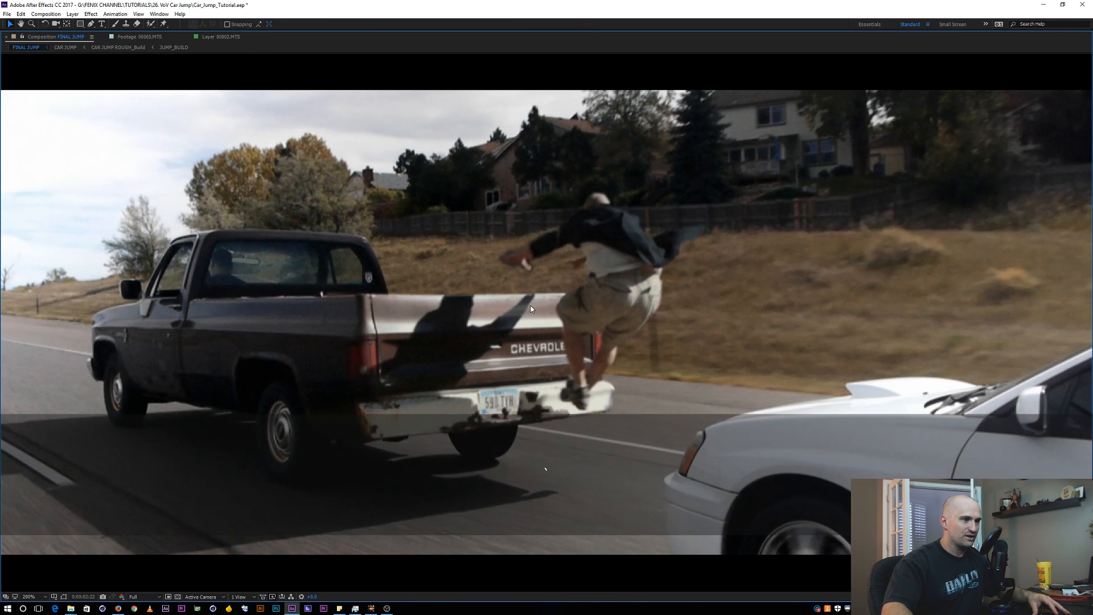
scroll(531, 309, "down", 2)
key("grave")
Open the saved snapshot gallery and delete the highway car jump image.
key("ctrl+space")
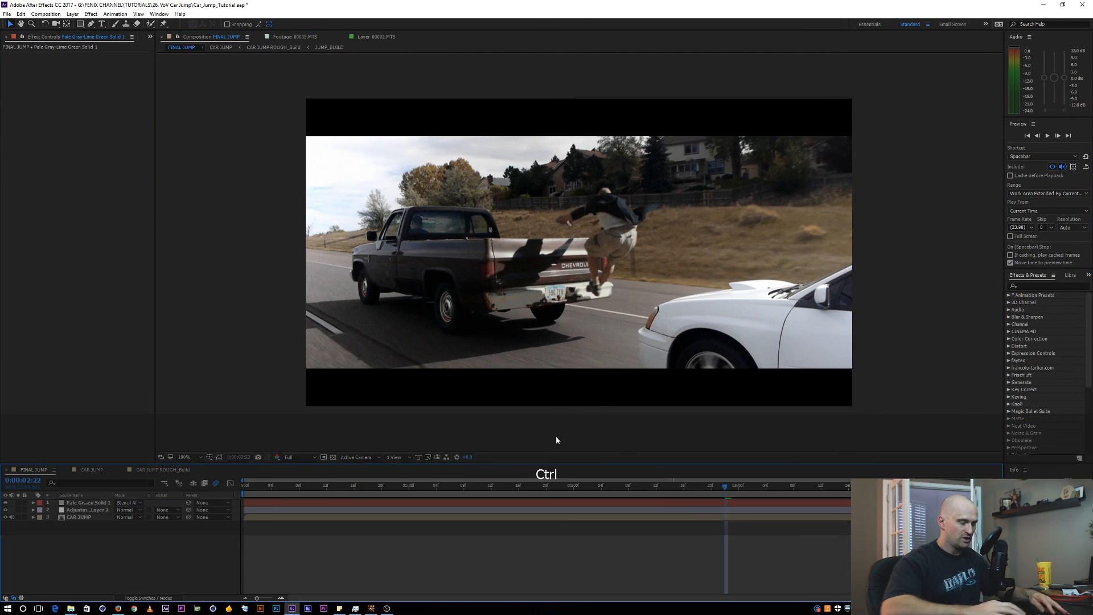
left_click(537, 417)
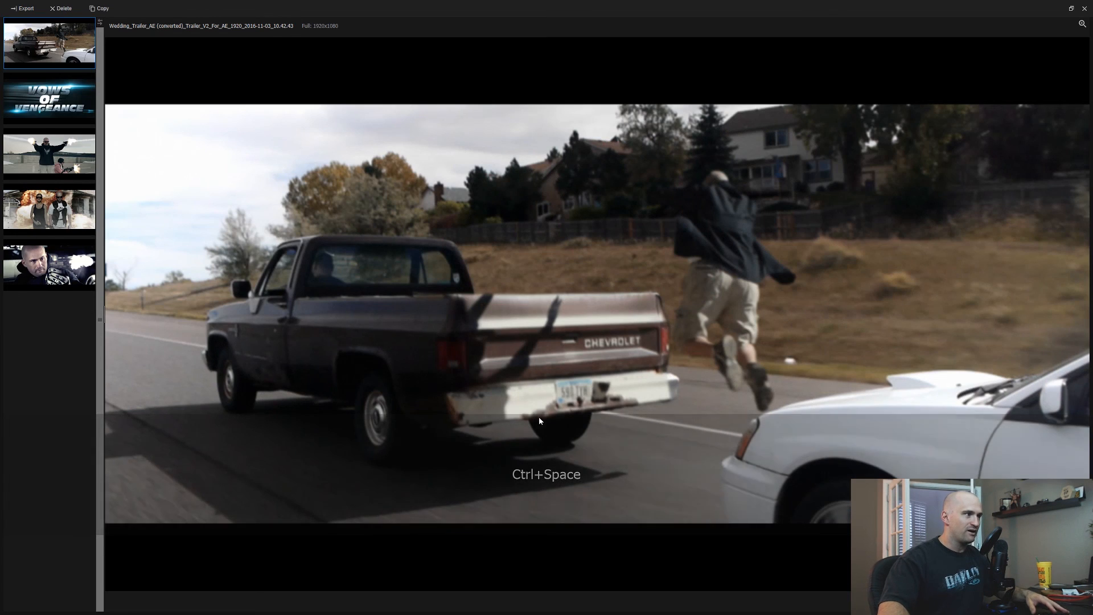
left_click(60, 97)
left_click(56, 44)
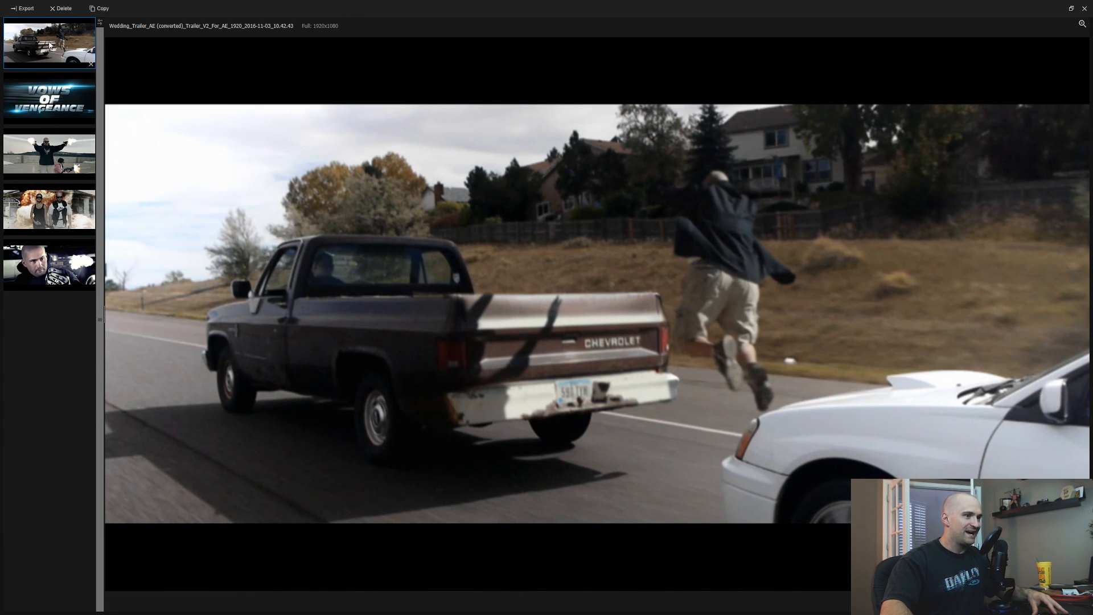
left_click(64, 9)
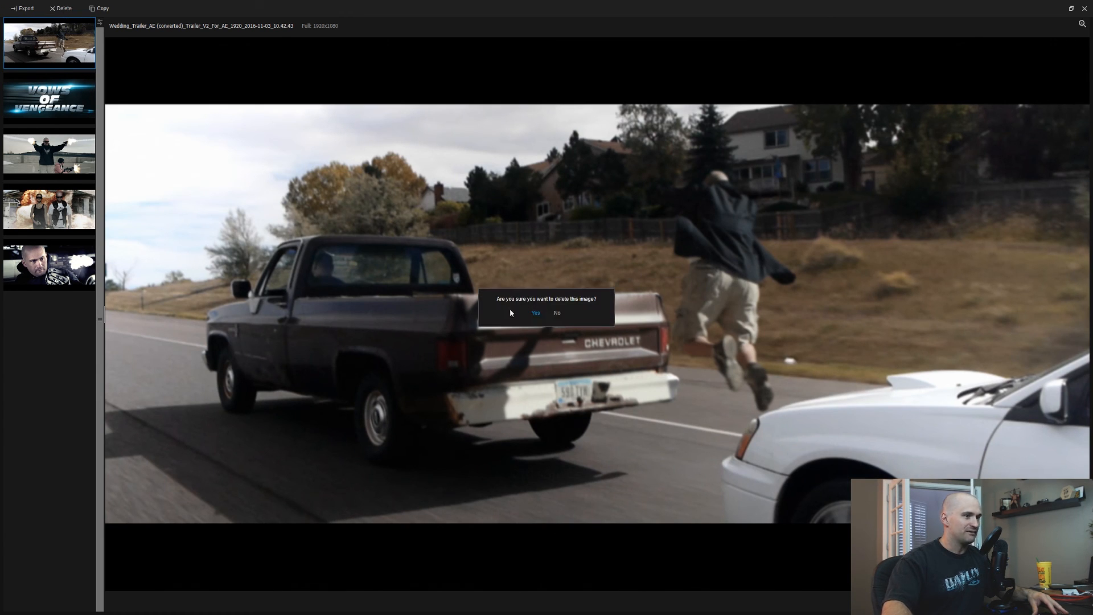
left_click(538, 314)
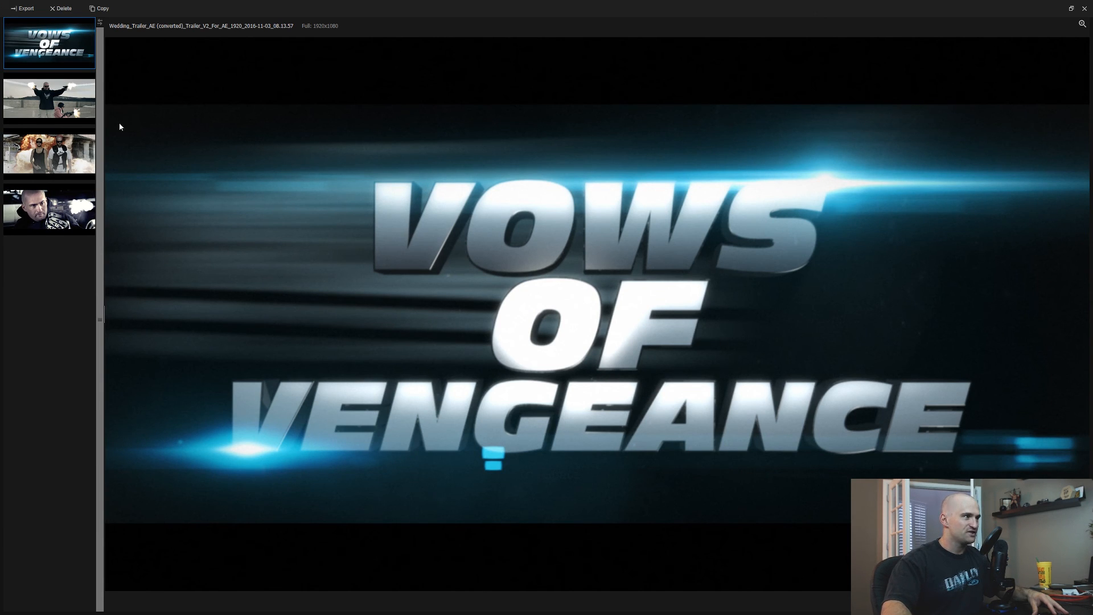
View the remaining trailer snapshots: the rooftop gunfire shot, the explosion shot and the close-up gunshot.
left_click(52, 103)
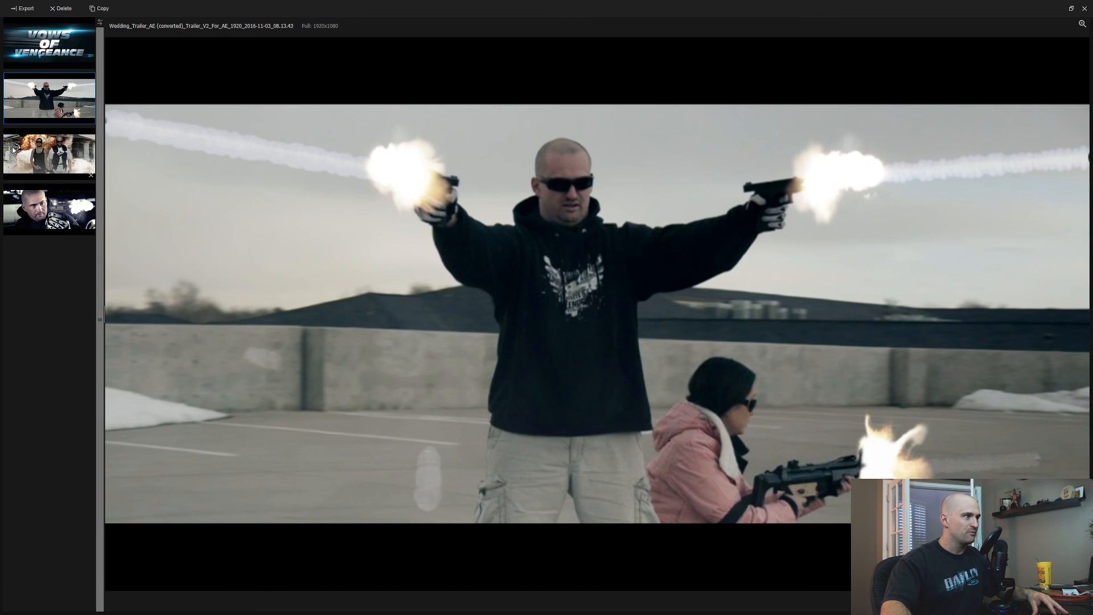
left_click(50, 165)
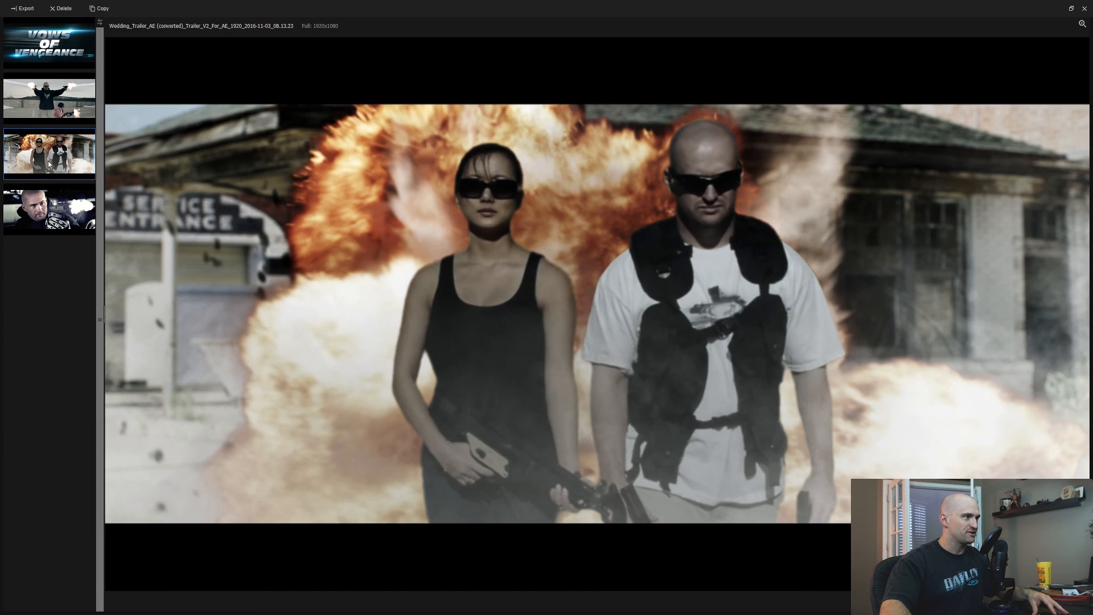
left_click(59, 210)
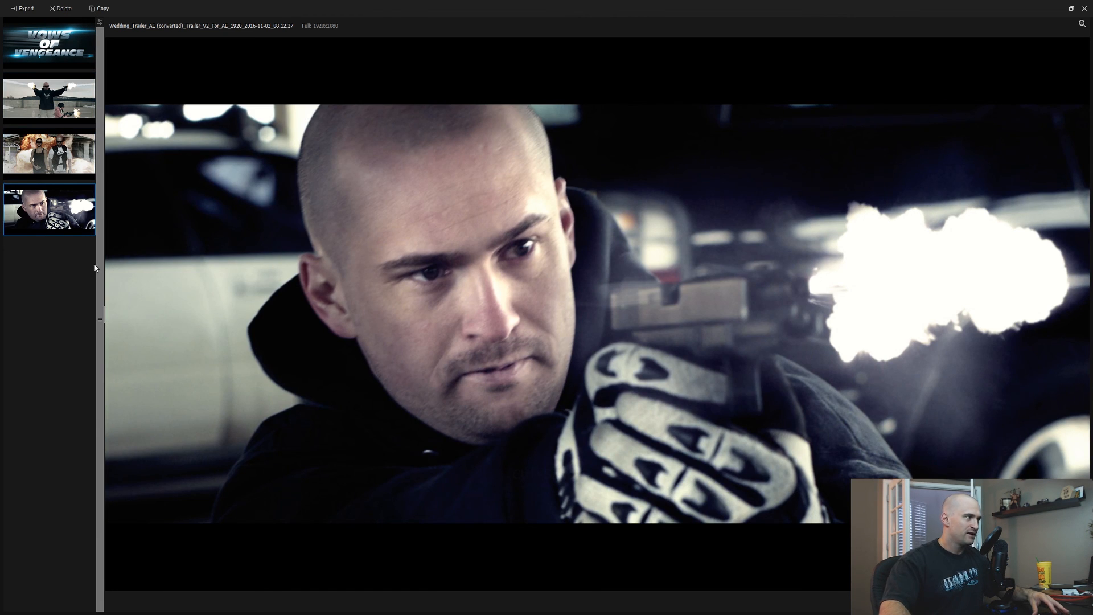